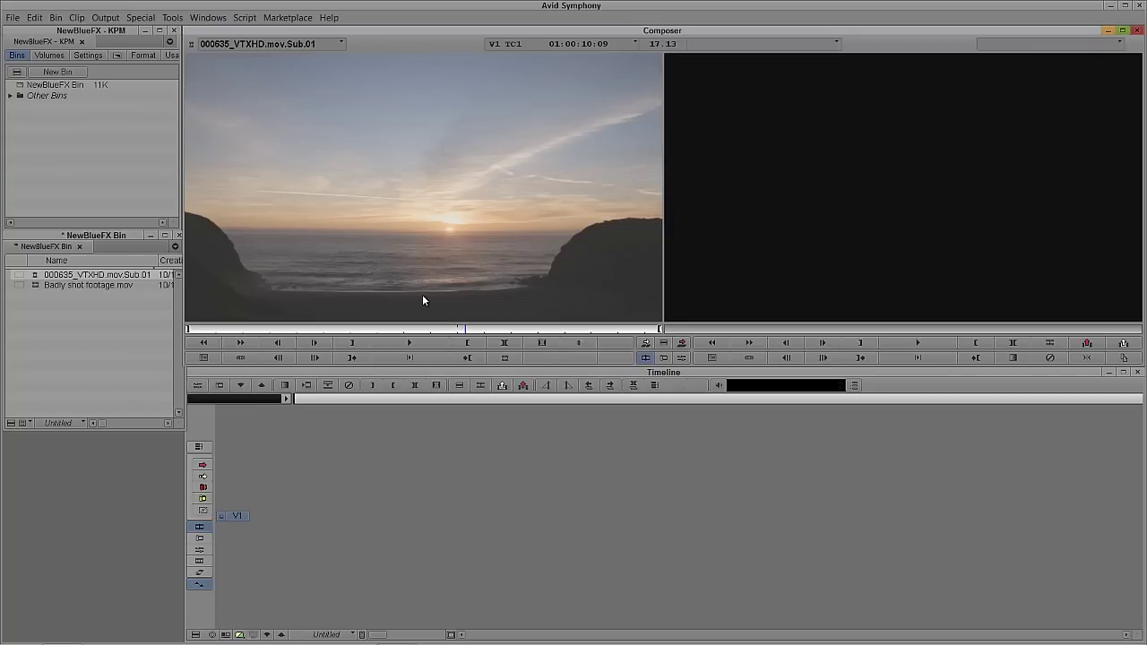
Splice the 000635_VTXHD.mov.Sub.01 clip into a new sequence and park the playhead at 01:00:03:03.
{"action": "key", "text": "v"}
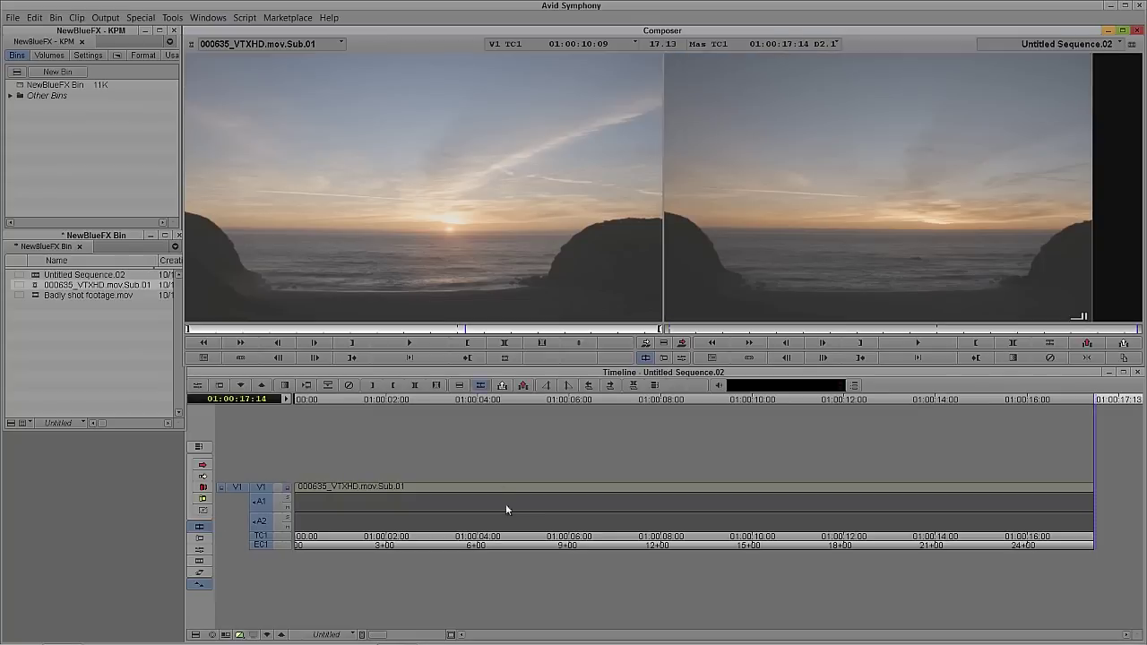
{"action": "mouse_move", "coordinate": [425, 494]}
{"action": "left_mouse_down"}
{"action": "mouse_move", "coordinate": [856, 459]}
{"action": "mouse_move", "coordinate": [436, 496]}
{"action": "left_mouse_up"}
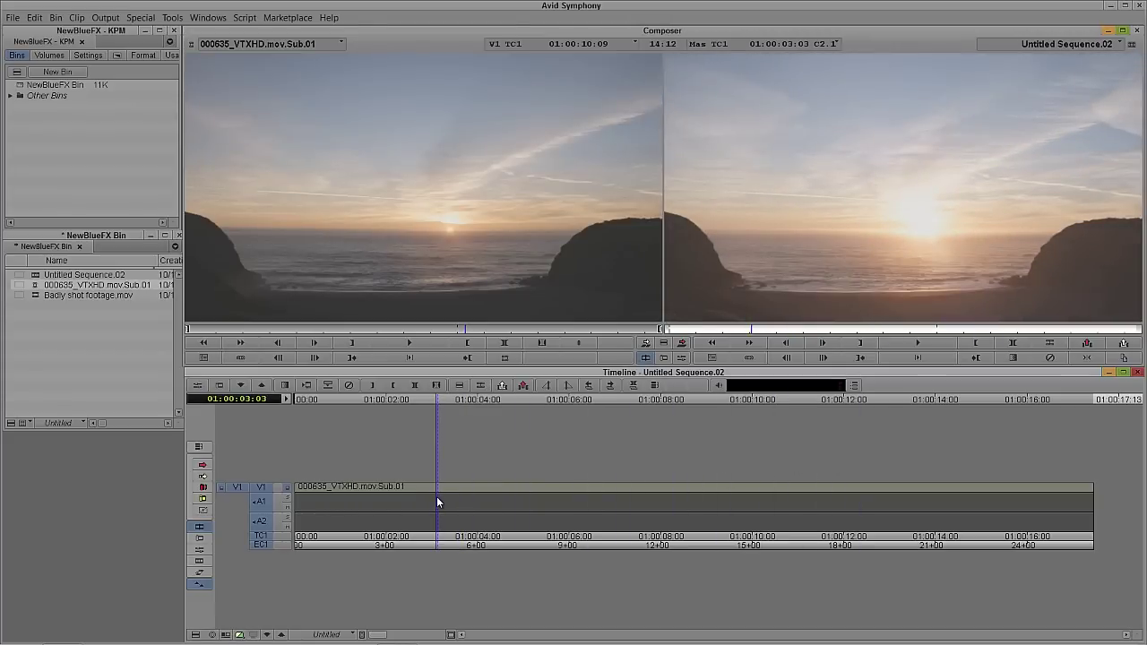
Find ColorFast in an enlarged Effect Palette and apply it to the clip on track V1.
{"action": "key", "text": "ctrl+8"}
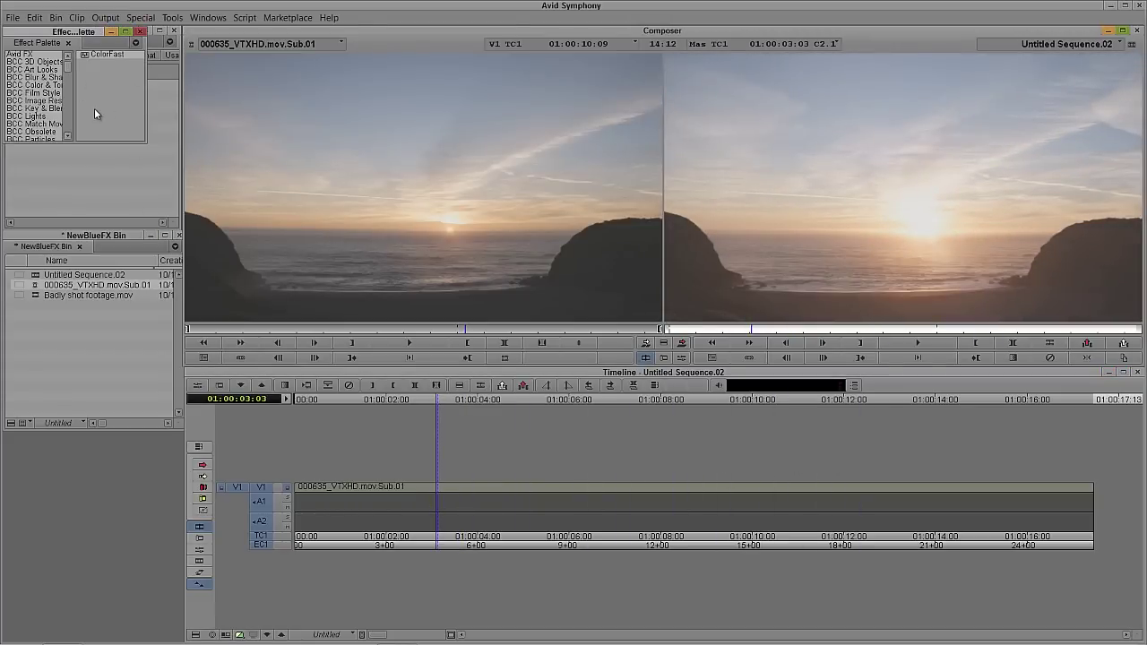
{"action": "left_click_drag", "start_coordinate": [142, 138], "coordinate": [232, 286]}
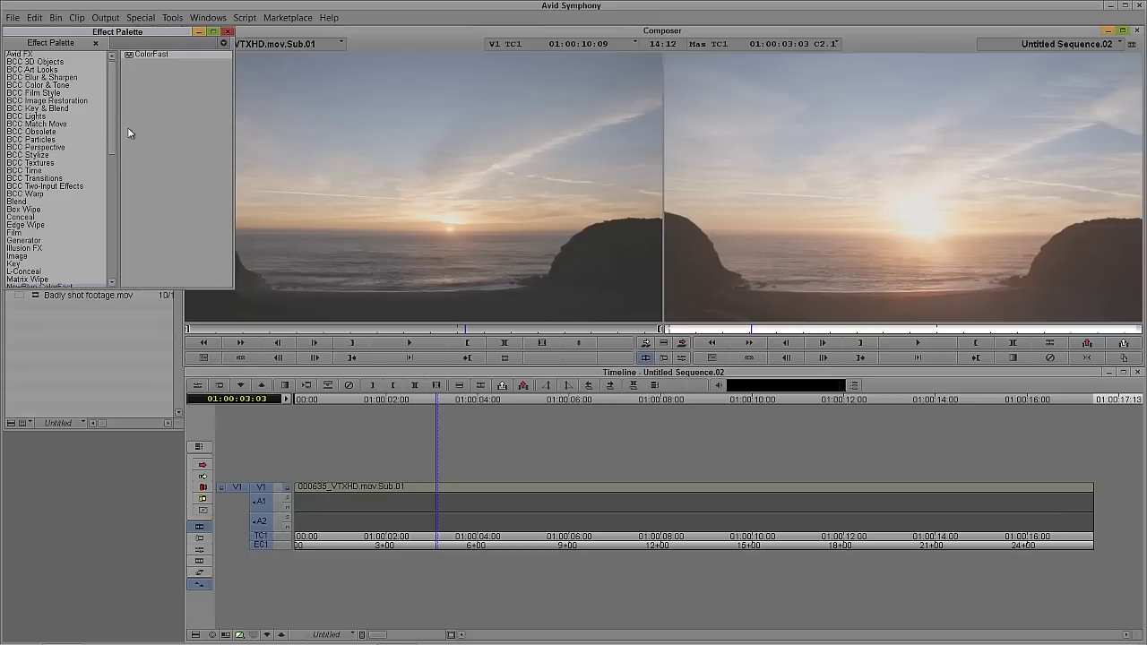
{"action": "left_click_drag", "start_coordinate": [110, 107], "coordinate": [111, 148]}
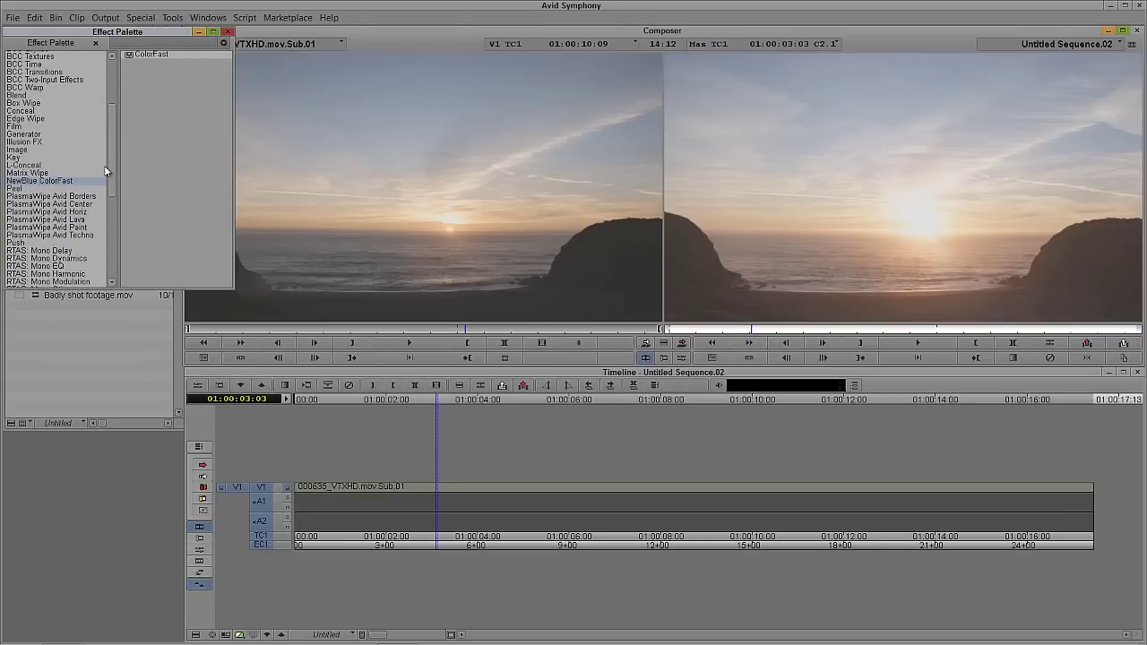
{"action": "left_click_drag", "start_coordinate": [111, 170], "coordinate": [111, 113]}
{"action": "left_click_drag", "start_coordinate": [128, 57], "coordinate": [448, 199]}
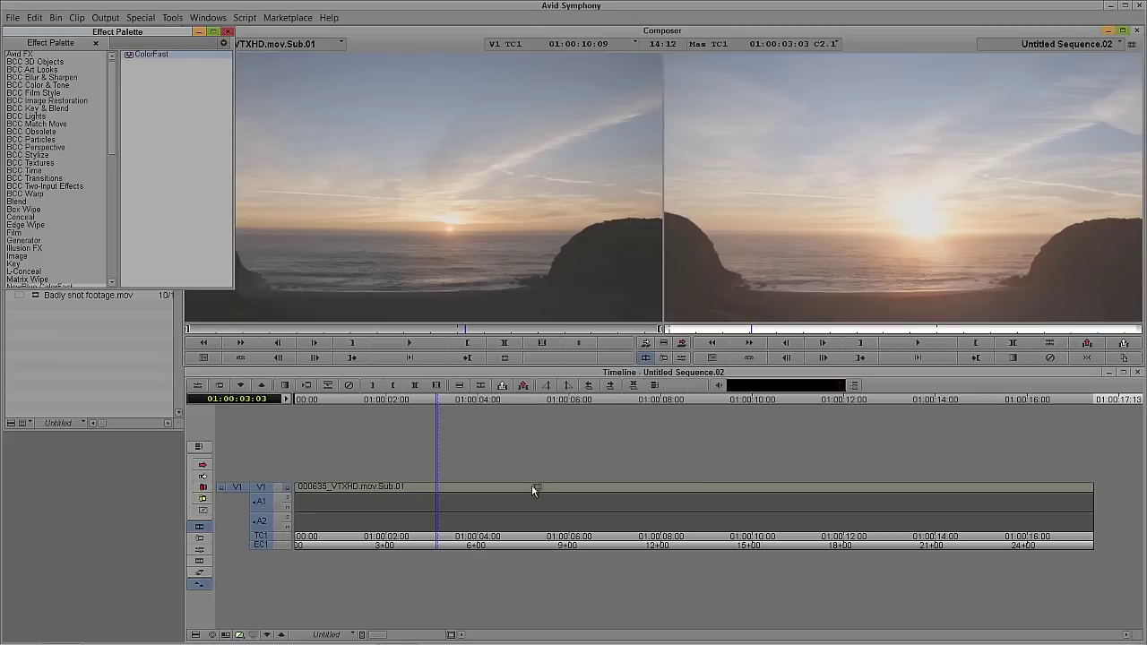
{"action": "left_click_drag", "start_coordinate": [532, 488], "coordinate": [522, 491]}
Park the playhead at 01:00:07:00 and open the clip's ColorFast effect for editing, showing its mask parameters.
{"action": "left_click_drag", "start_coordinate": [594, 498], "coordinate": [616, 492]}
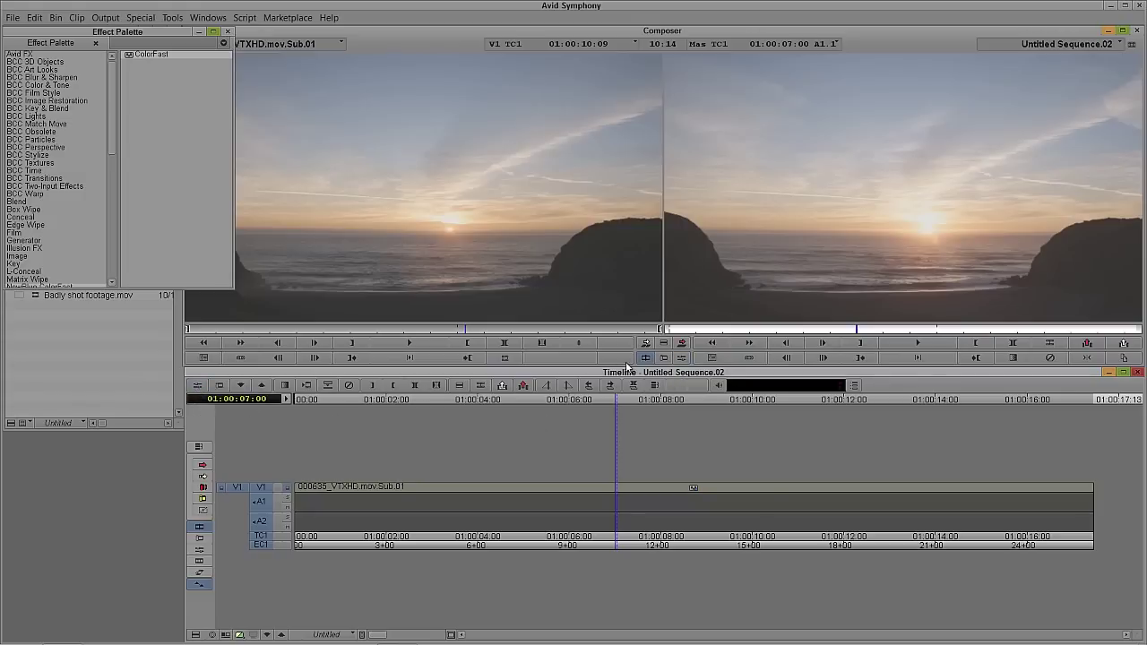
{"action": "left_click", "coordinate": [202, 389]}
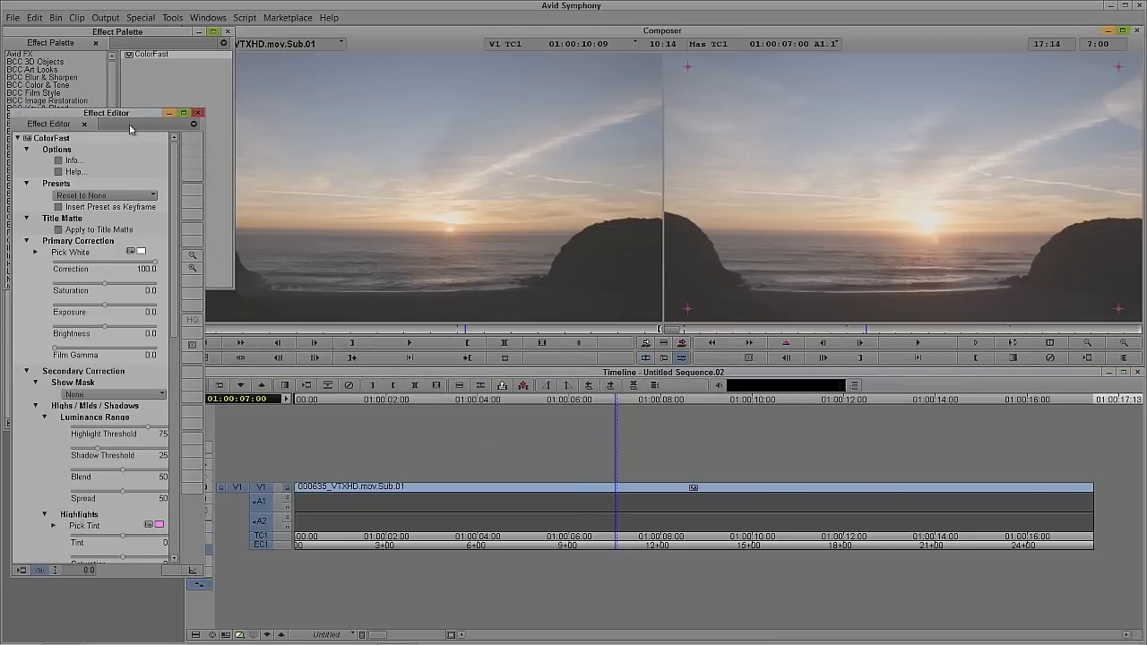
{"action": "left_click_drag", "start_coordinate": [123, 115], "coordinate": [190, 72]}
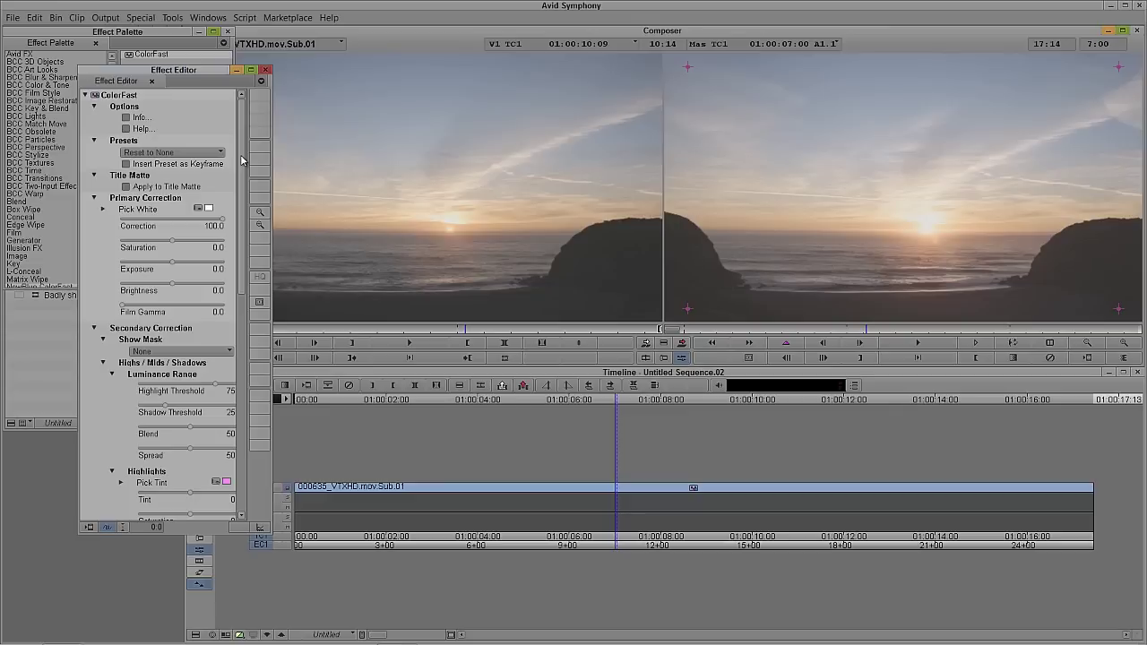
{"action": "left_click_drag", "start_coordinate": [240, 159], "coordinate": [257, 385]}
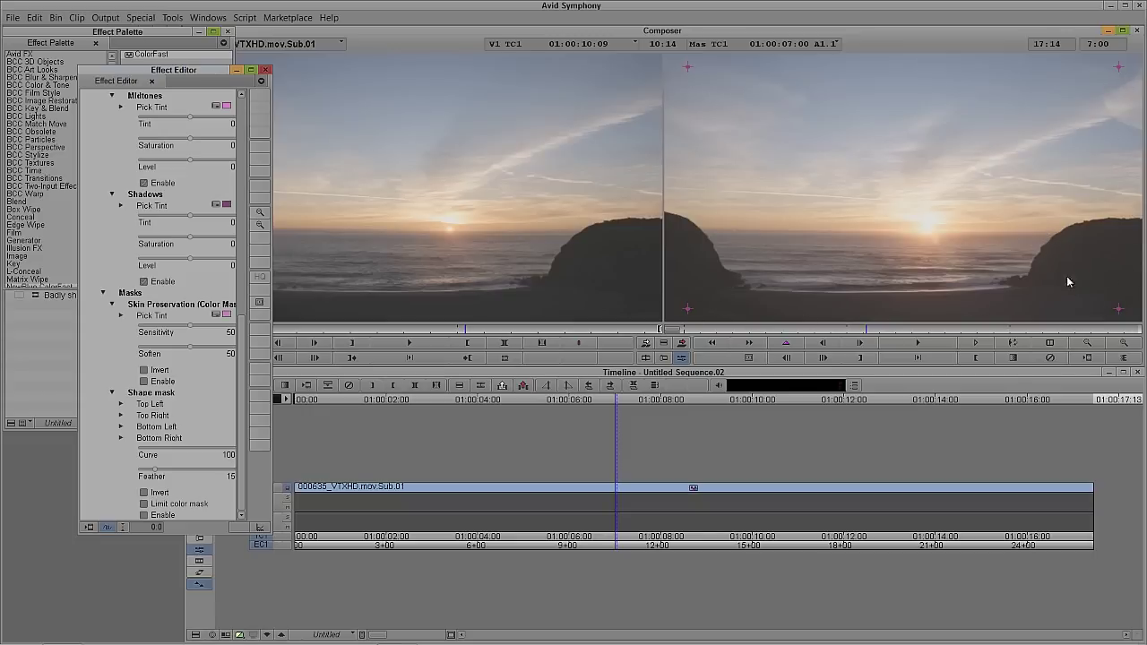
Move the shape mask's four corners outside the frame so it covers the sky, with the lower corners level with the horizon.
{"action": "left_click", "coordinate": [1087, 342]}
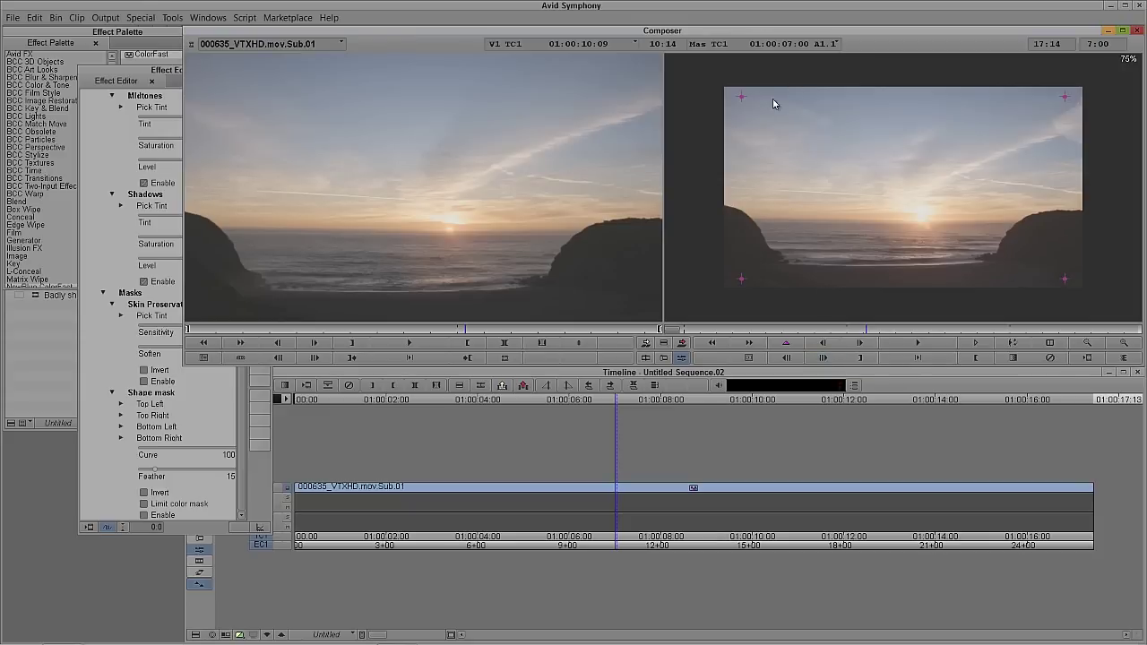
{"action": "left_click_drag", "start_coordinate": [740, 103], "coordinate": [714, 77]}
{"action": "left_click_drag", "start_coordinate": [1065, 98], "coordinate": [1092, 77]}
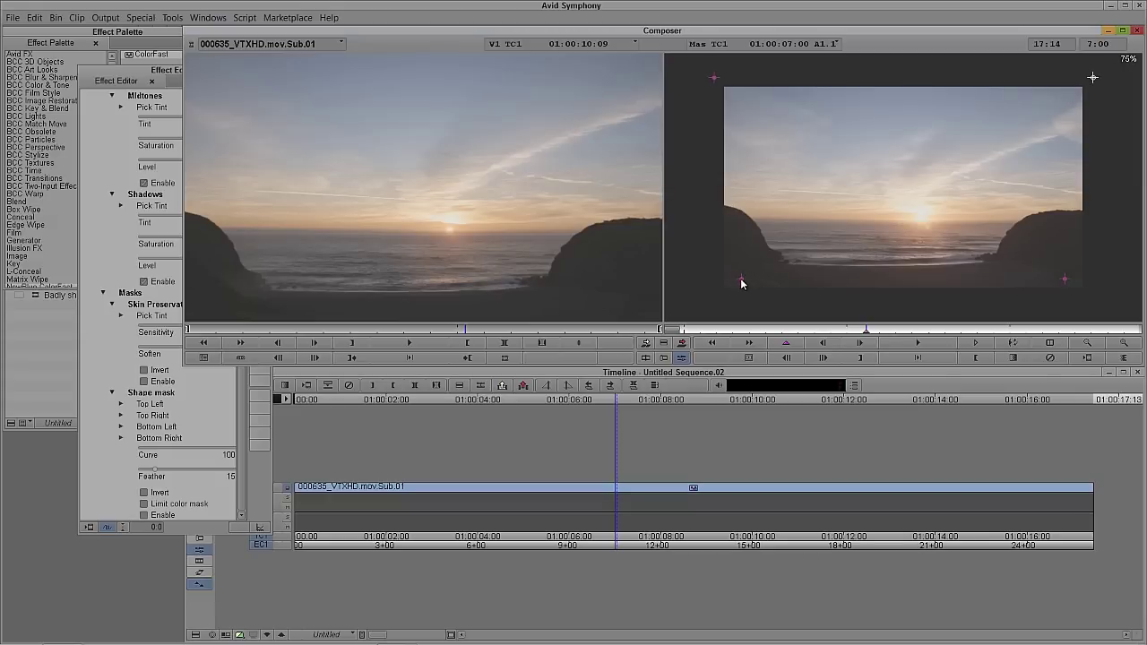
{"action": "left_click", "coordinate": [710, 218]}
{"action": "left_click", "coordinate": [1098, 216]}
Preview the Highlights, Midtones and Shadows masks of the secondary correction in turn.
{"action": "left_click", "coordinate": [163, 76]}
{"action": "left_click_drag", "start_coordinate": [163, 76], "coordinate": [132, 70]}
{"action": "left_click_drag", "start_coordinate": [212, 345], "coordinate": [224, 238]}
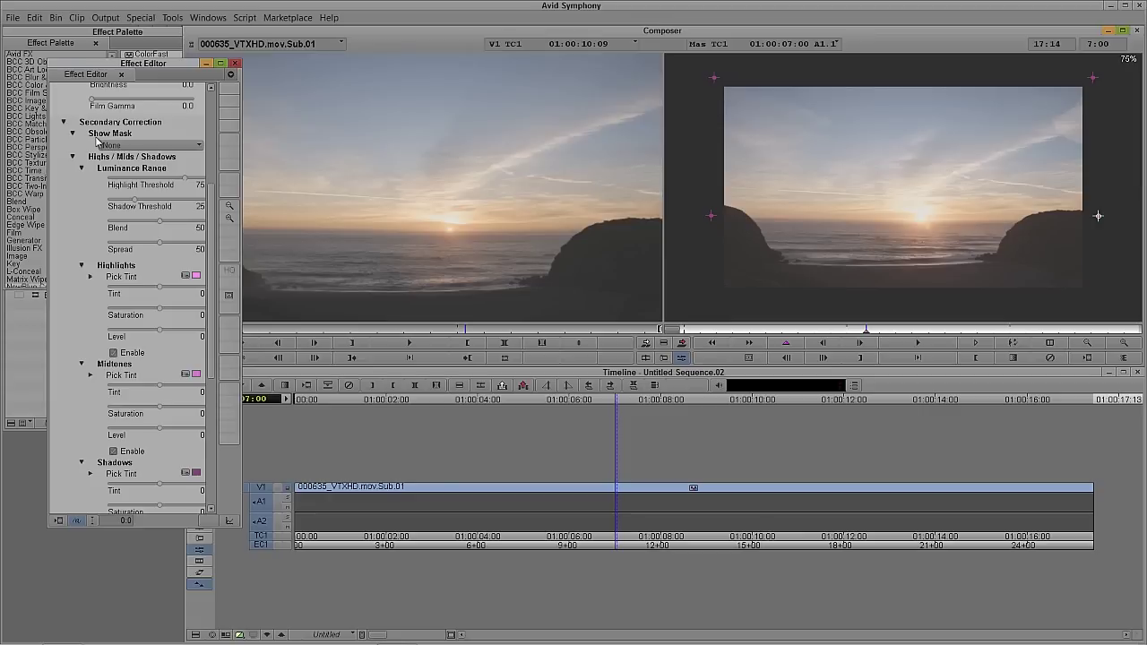
{"action": "left_click", "coordinate": [160, 146]}
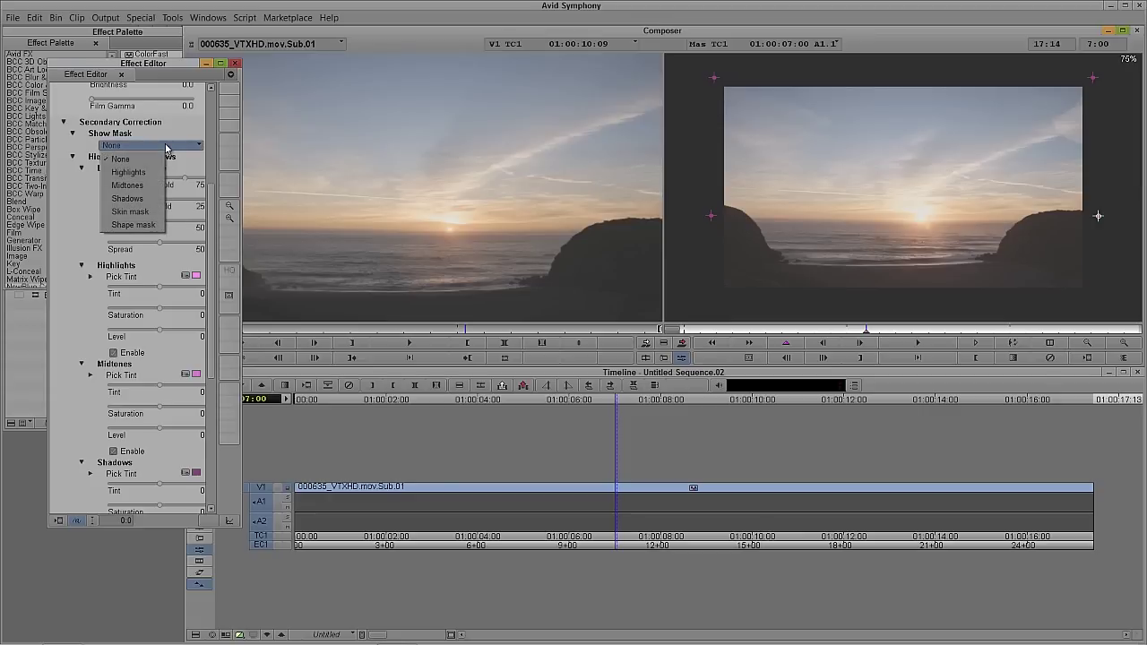
{"action": "left_click", "coordinate": [151, 172]}
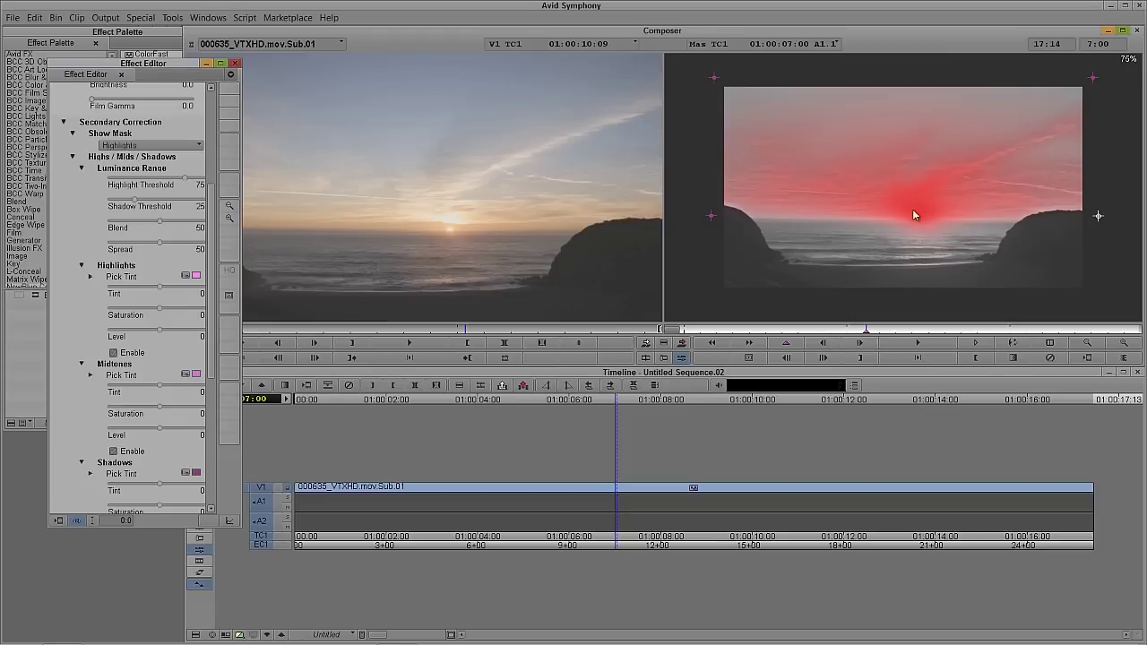
{"action": "left_click", "coordinate": [175, 146]}
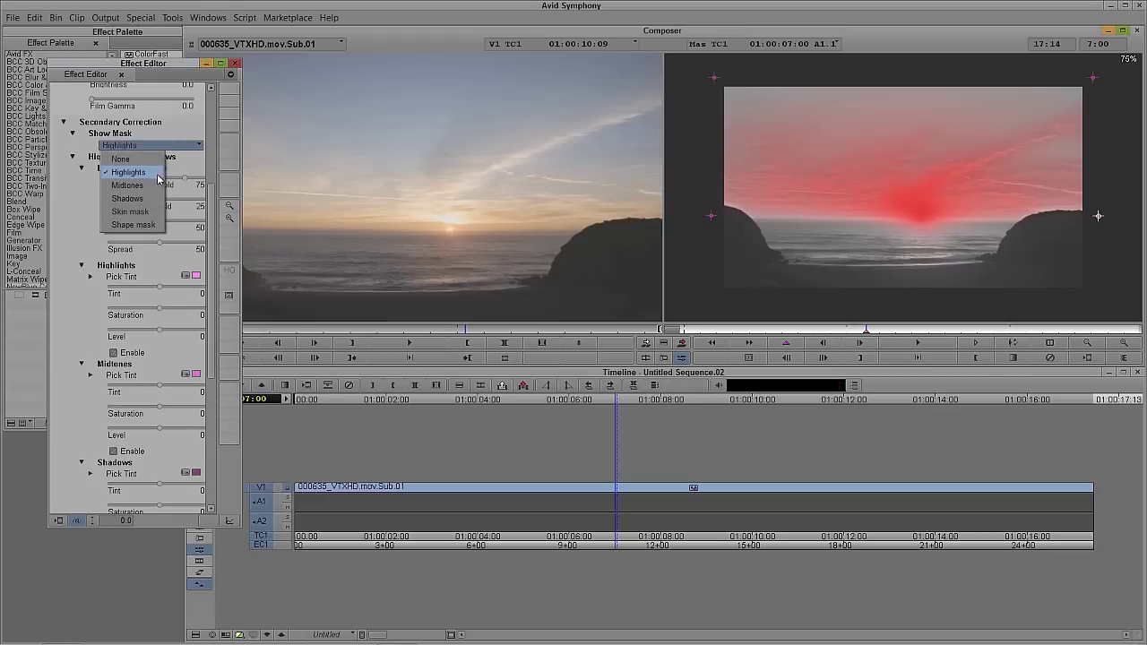
{"action": "left_click", "coordinate": [153, 185]}
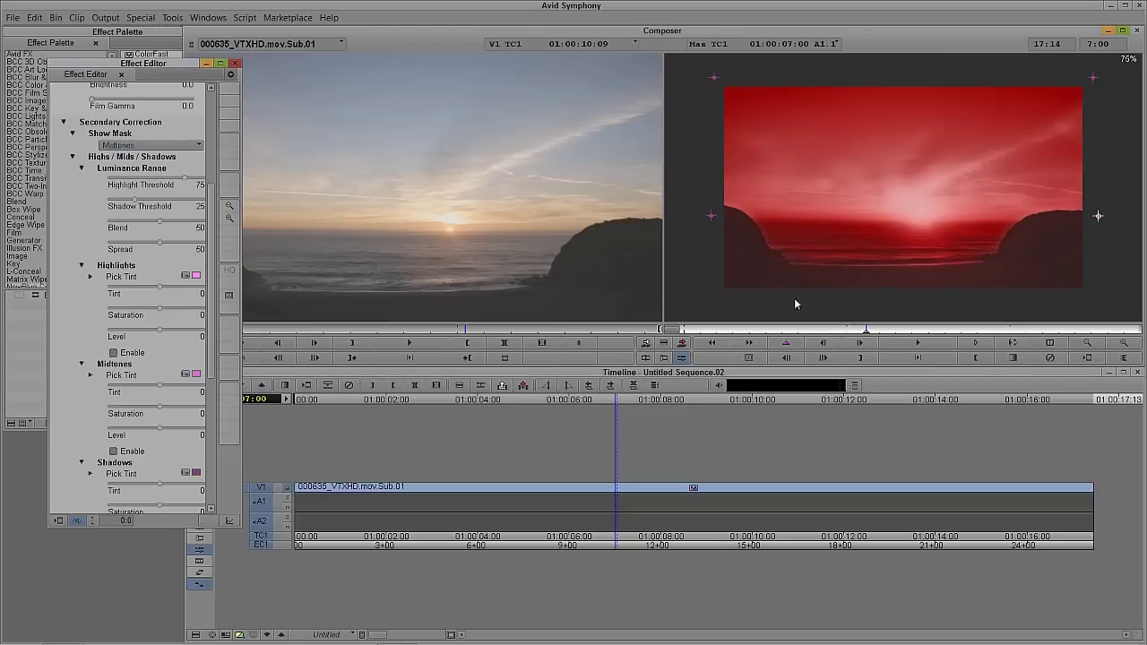
{"action": "left_click", "coordinate": [144, 145]}
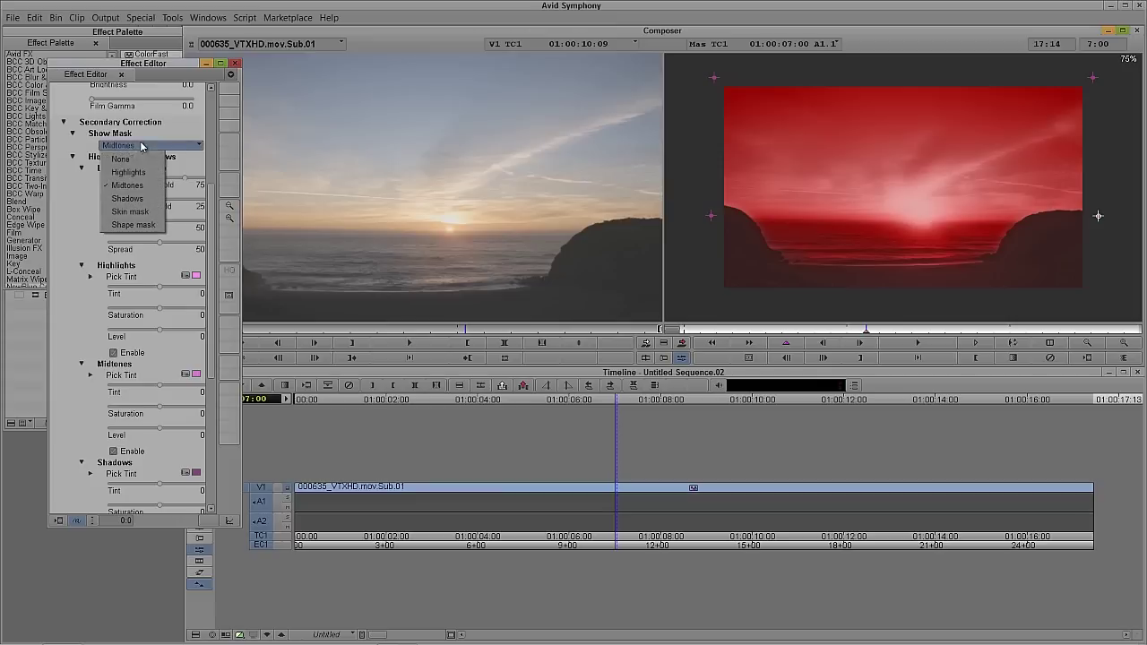
{"action": "left_click", "coordinate": [140, 198]}
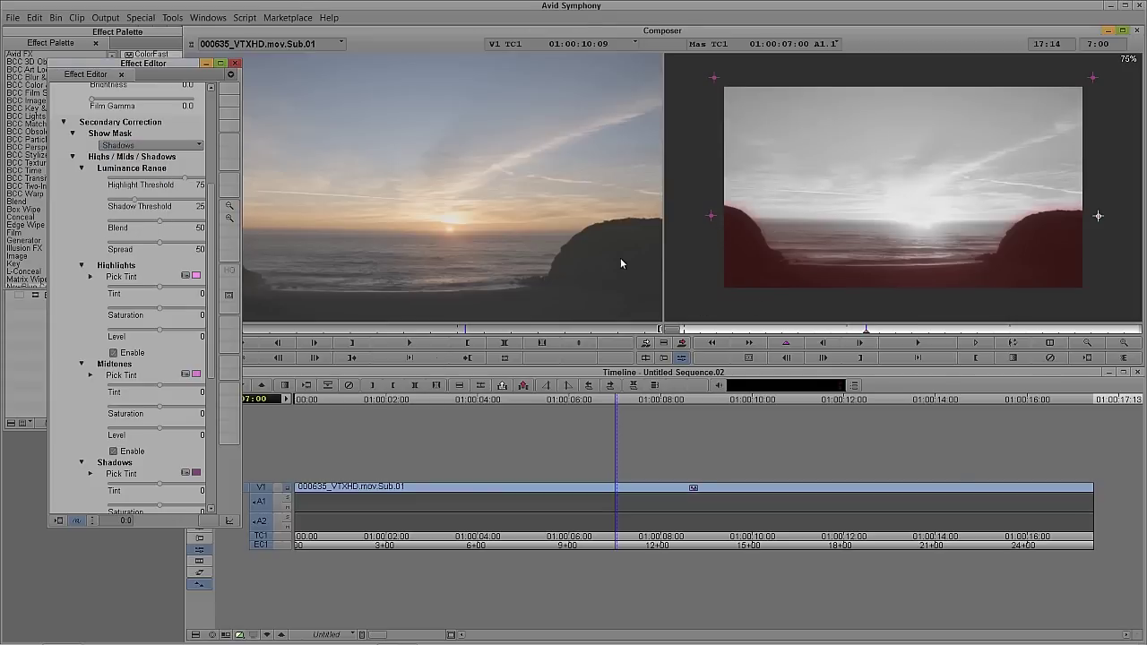
Display the shape mask and set its Curve to 0 and its Feather to 22.6.
{"action": "left_click", "coordinate": [135, 145]}
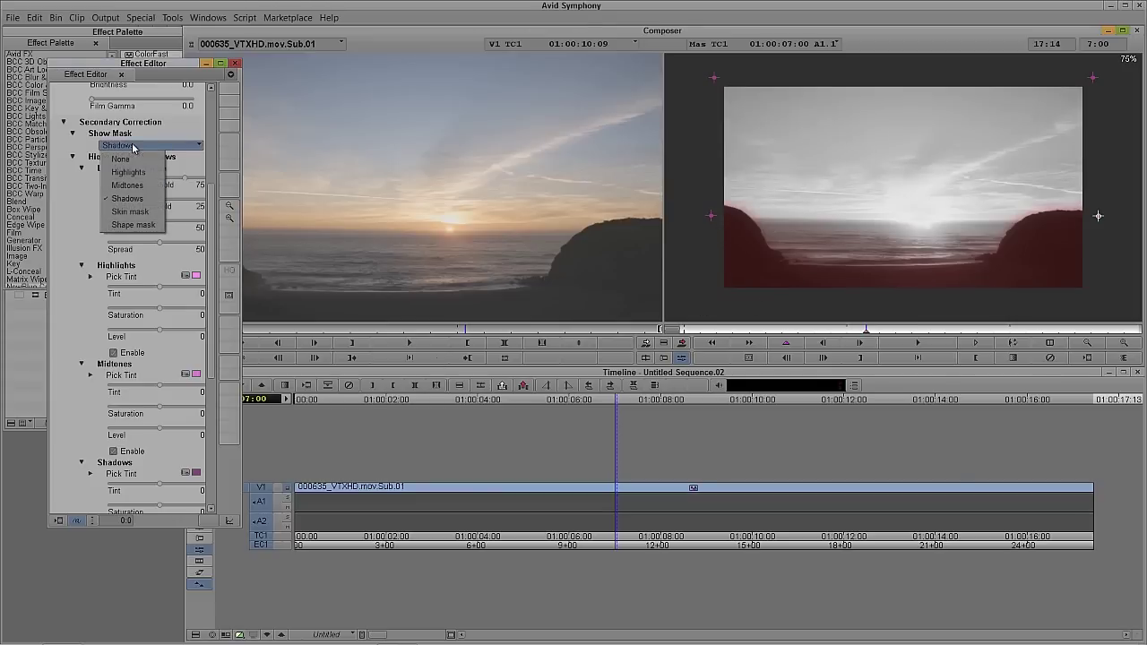
{"action": "left_click", "coordinate": [133, 225]}
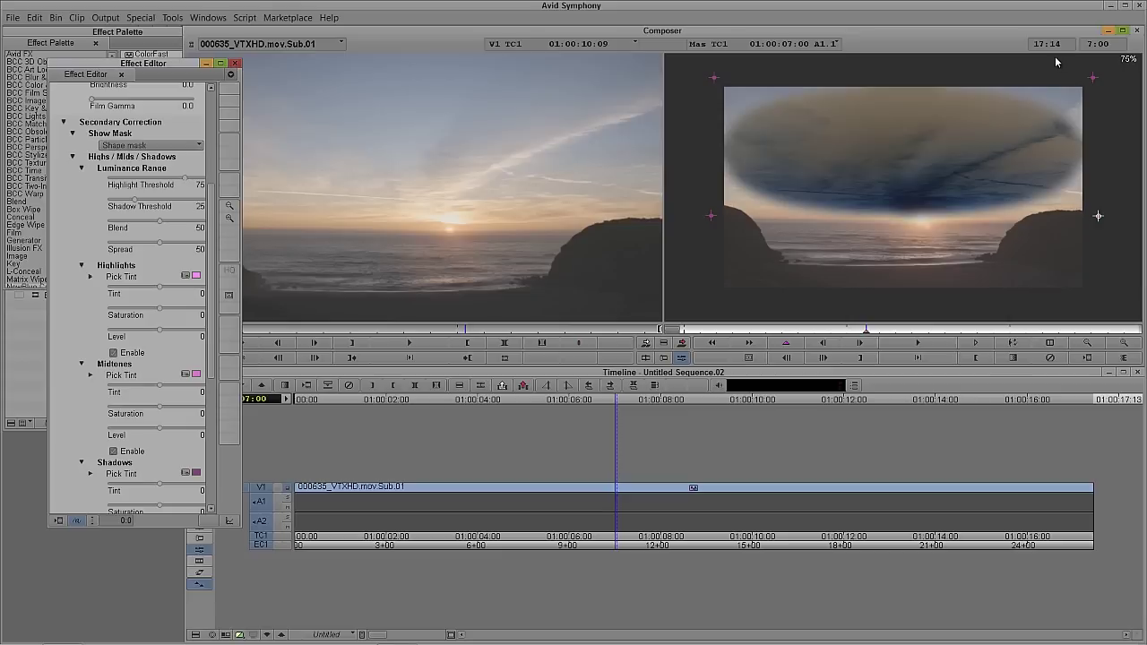
{"action": "scroll", "coordinate": [206, 291], "scroll_direction": "down", "scroll_amount": 6}
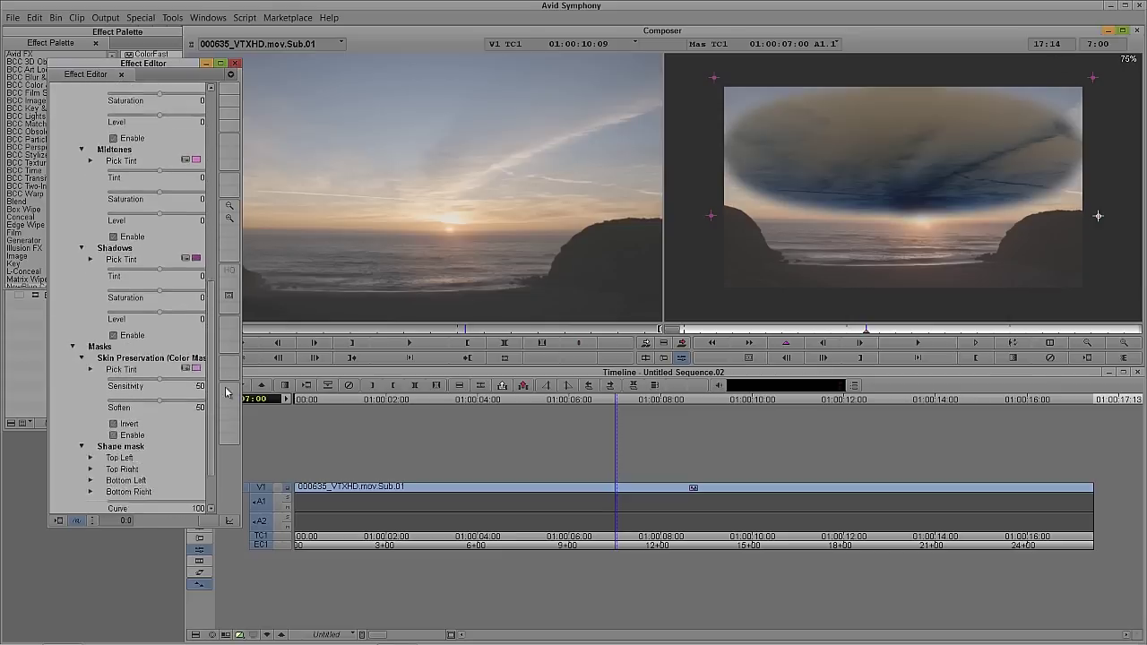
{"action": "left_click", "coordinate": [230, 521]}
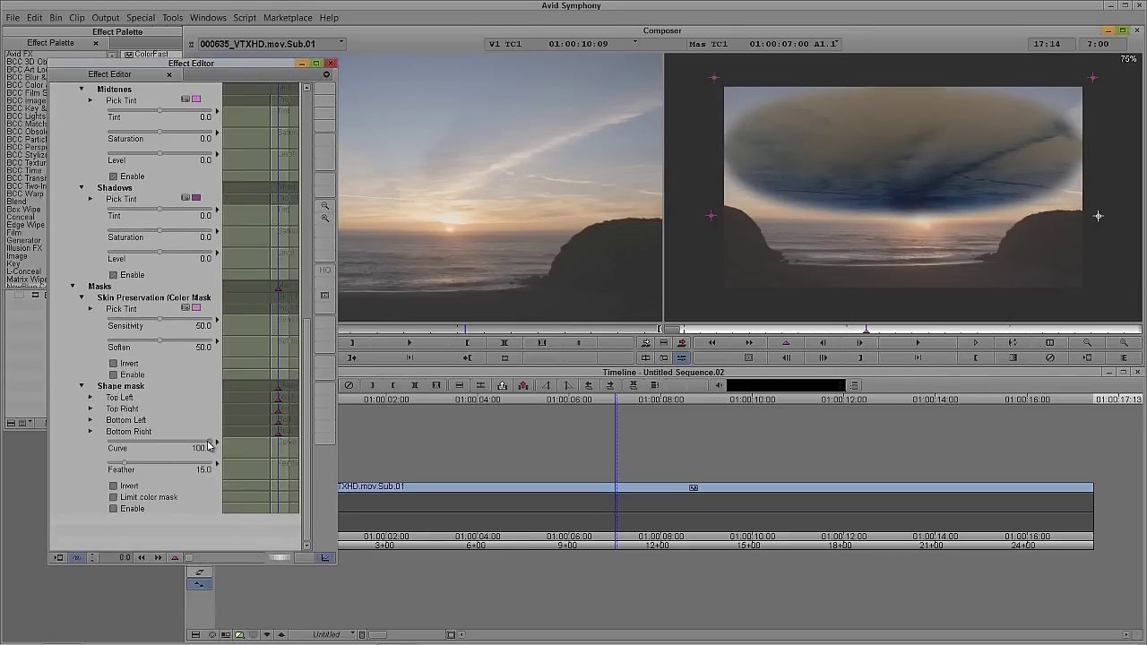
{"action": "left_click_drag", "start_coordinate": [208, 445], "coordinate": [81, 446]}
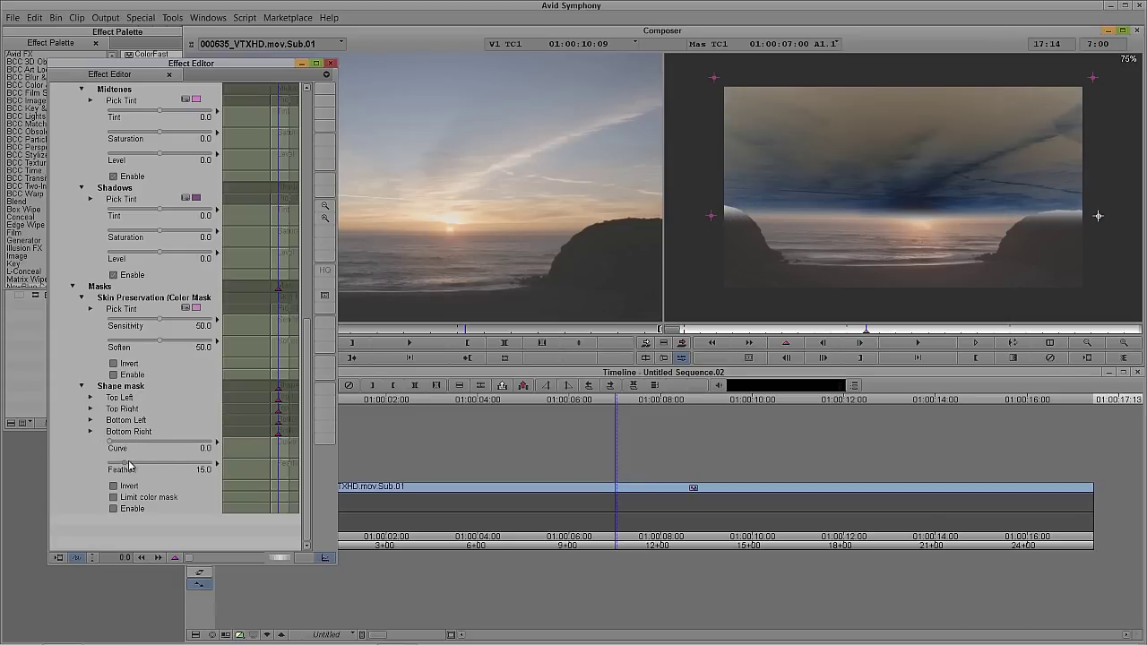
{"action": "left_click_drag", "start_coordinate": [129, 466], "coordinate": [135, 464]}
Shift the shape mask's two lower corners slightly downward and outward.
{"action": "left_click", "coordinate": [711, 217]}
{"action": "left_click_drag", "start_coordinate": [710, 217], "coordinate": [707, 222]}
{"action": "left_click_drag", "start_coordinate": [1095, 219], "coordinate": [1100, 228]}
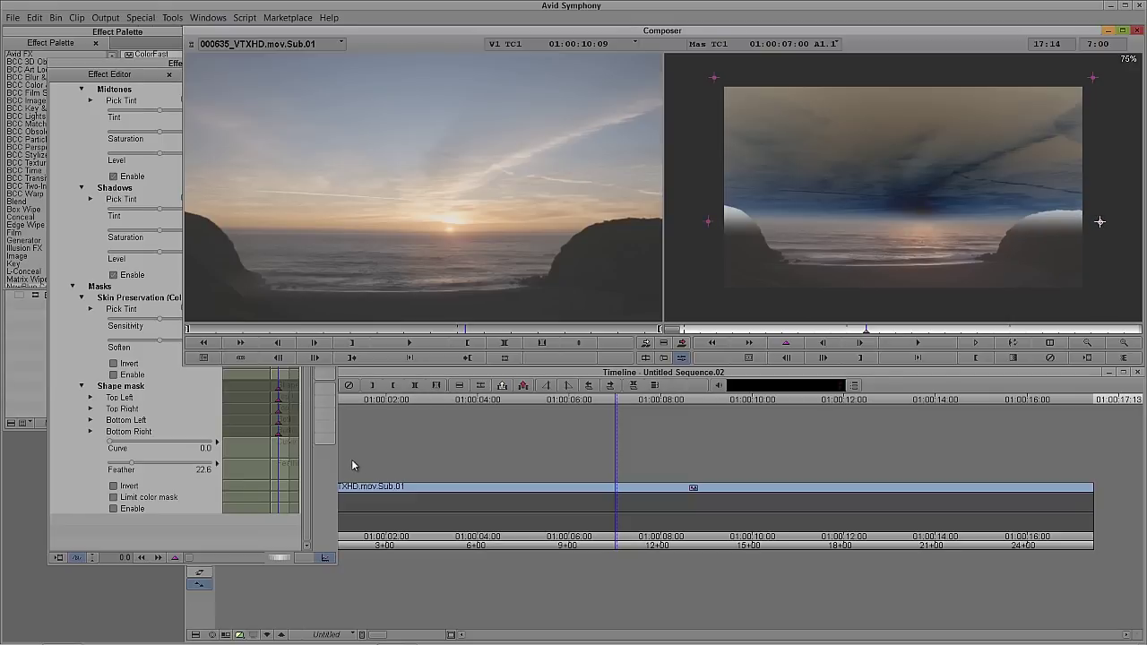
Set Show Mask back to None in the secondary correction.
{"action": "left_click", "coordinate": [310, 449]}
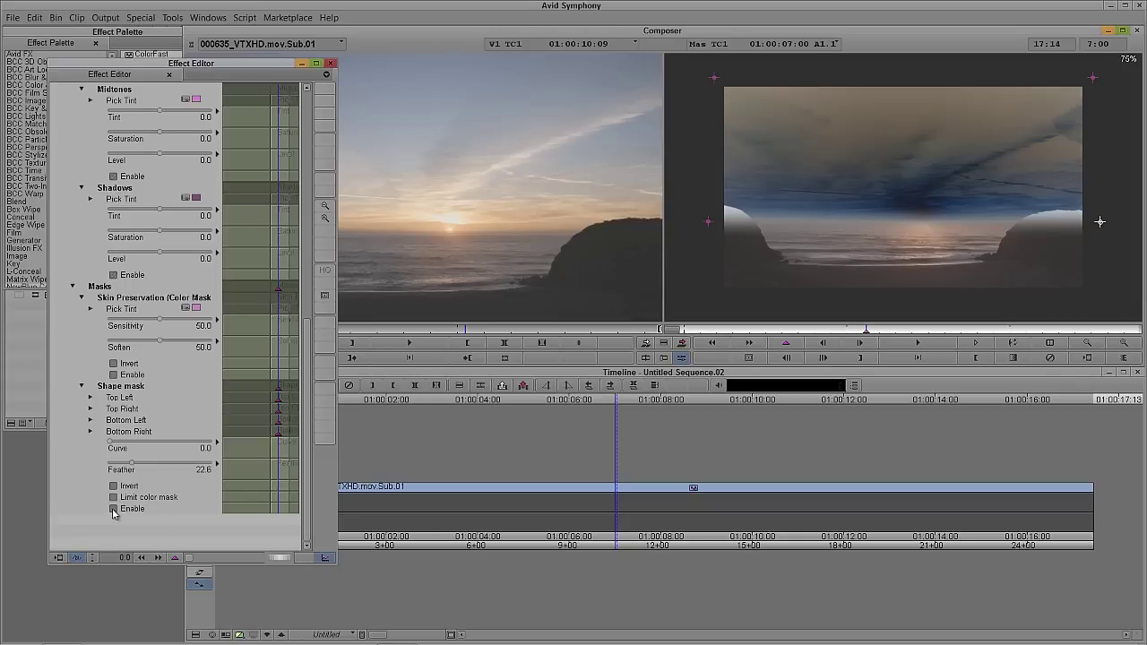
{"action": "left_click_drag", "start_coordinate": [307, 488], "coordinate": [309, 354]}
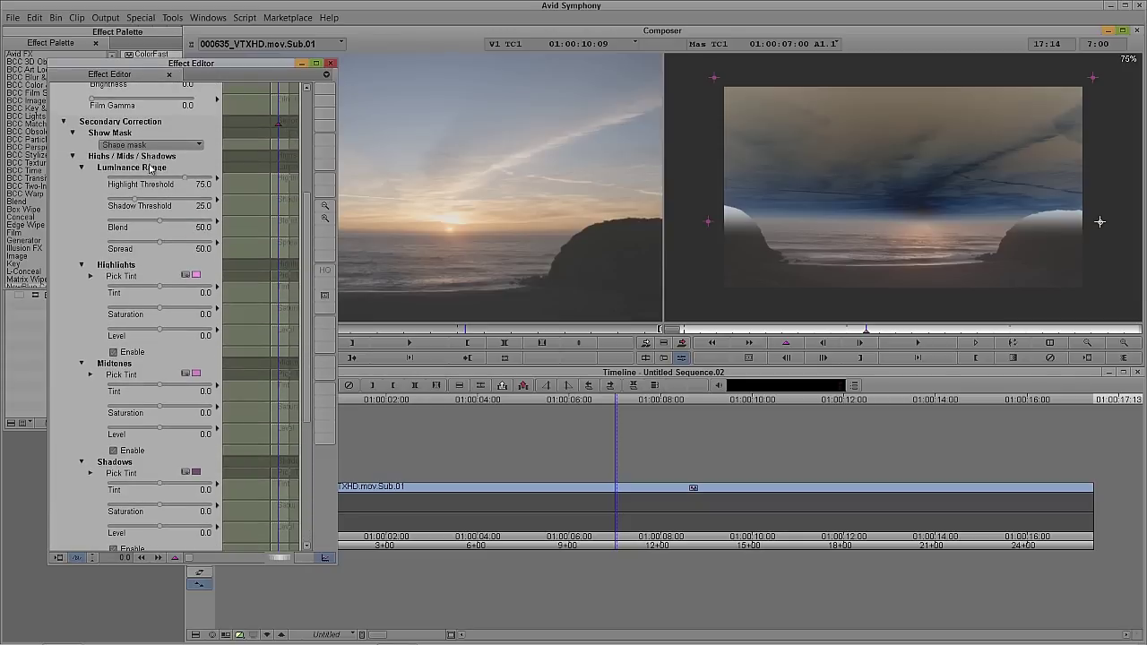
{"action": "left_click", "coordinate": [147, 145]}
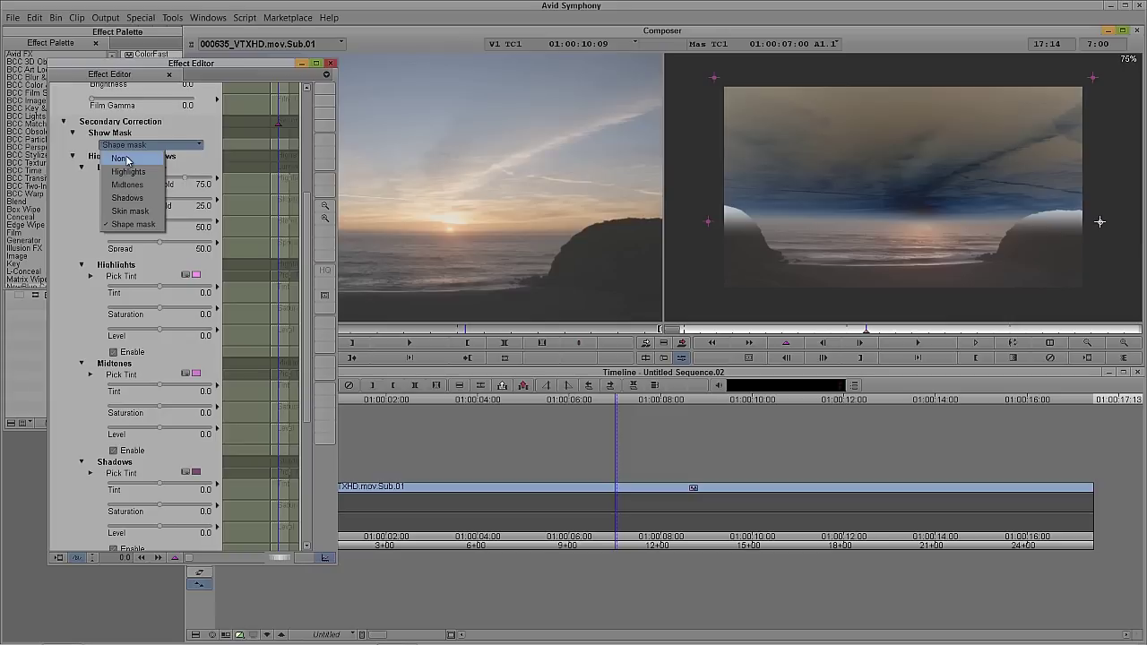
{"action": "left_click", "coordinate": [128, 159]}
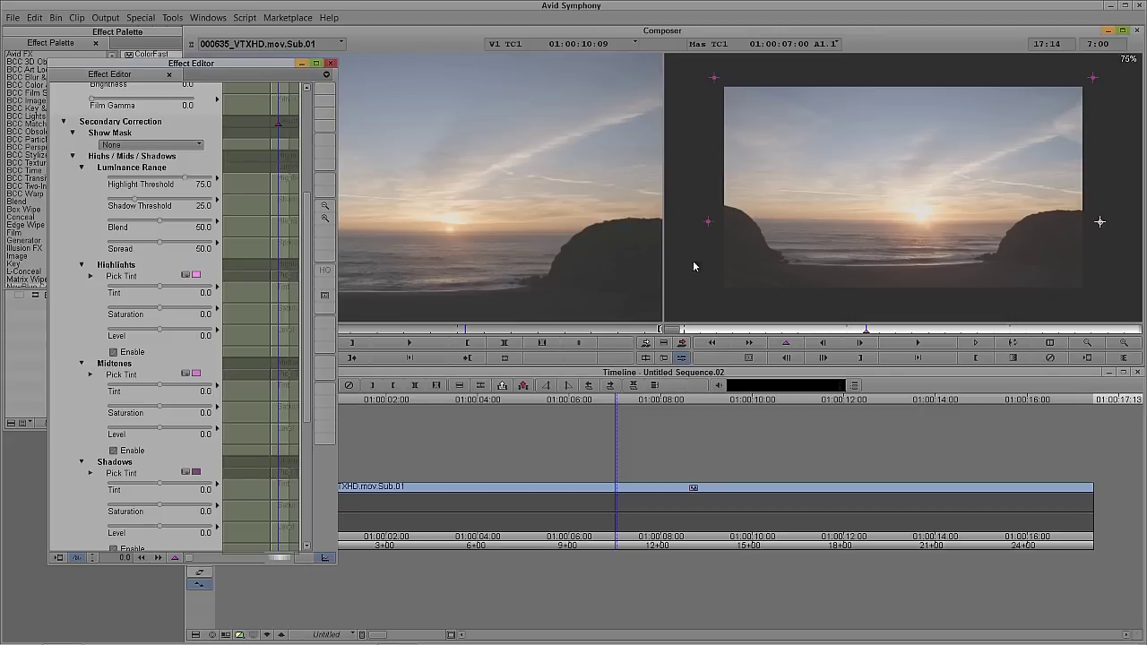
Raise the primary correction's Film Gamma to 56.1.
{"action": "left_click_drag", "start_coordinate": [308, 319], "coordinate": [307, 240]}
{"action": "left_click_drag", "start_coordinate": [93, 266], "coordinate": [149, 256]}
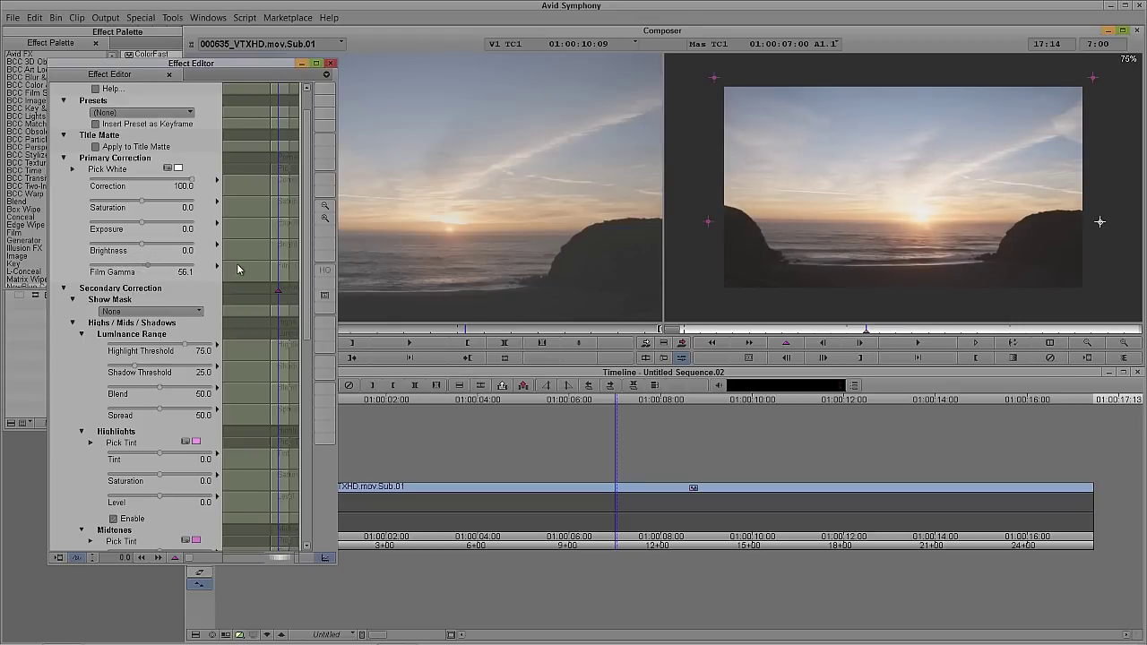
Preview the secondary correction's Highlights mask, followed by its Midtones mask.
{"action": "left_click_drag", "start_coordinate": [308, 248], "coordinate": [318, 350]}
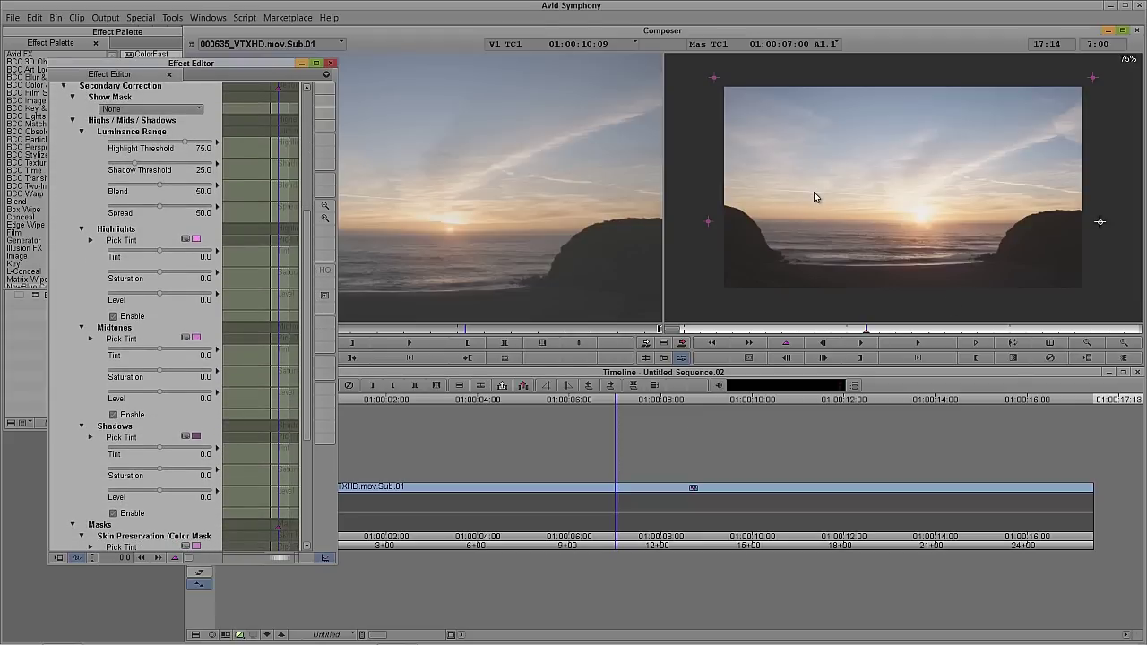
{"action": "left_click", "coordinate": [184, 111]}
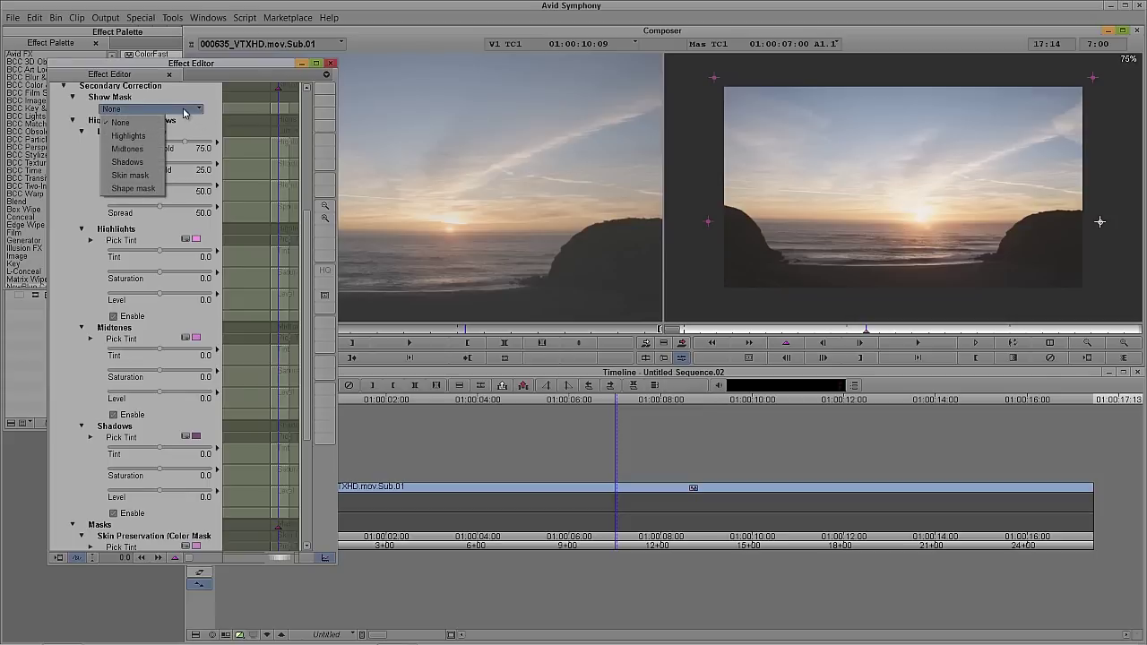
{"action": "left_click", "coordinate": [128, 135]}
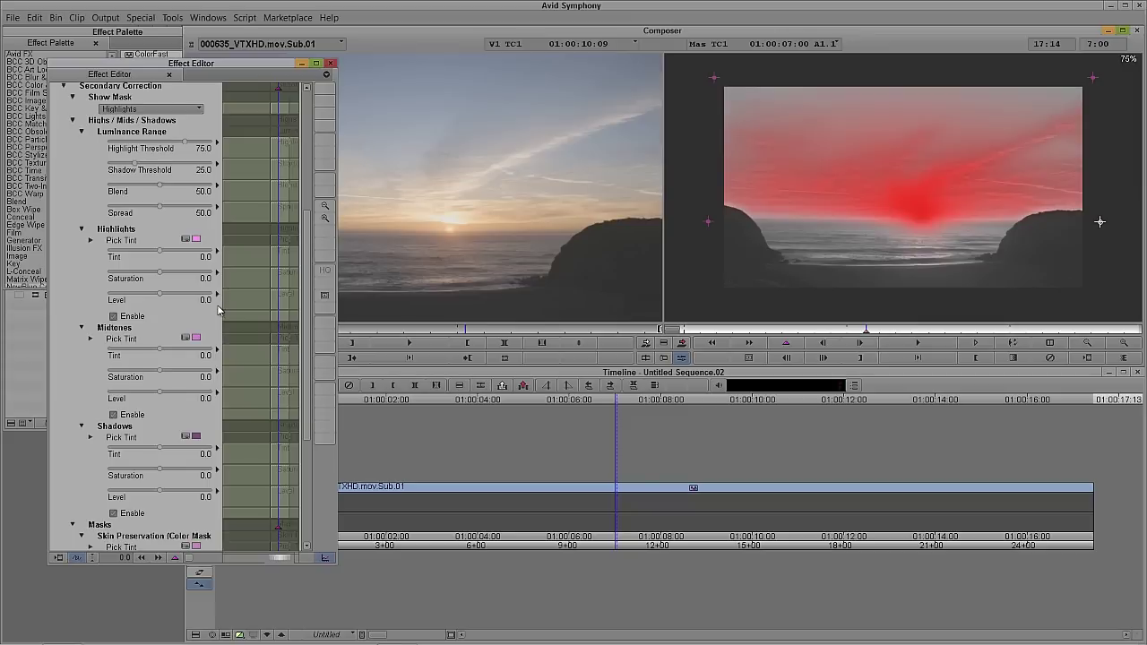
{"action": "left_click", "coordinate": [153, 109]}
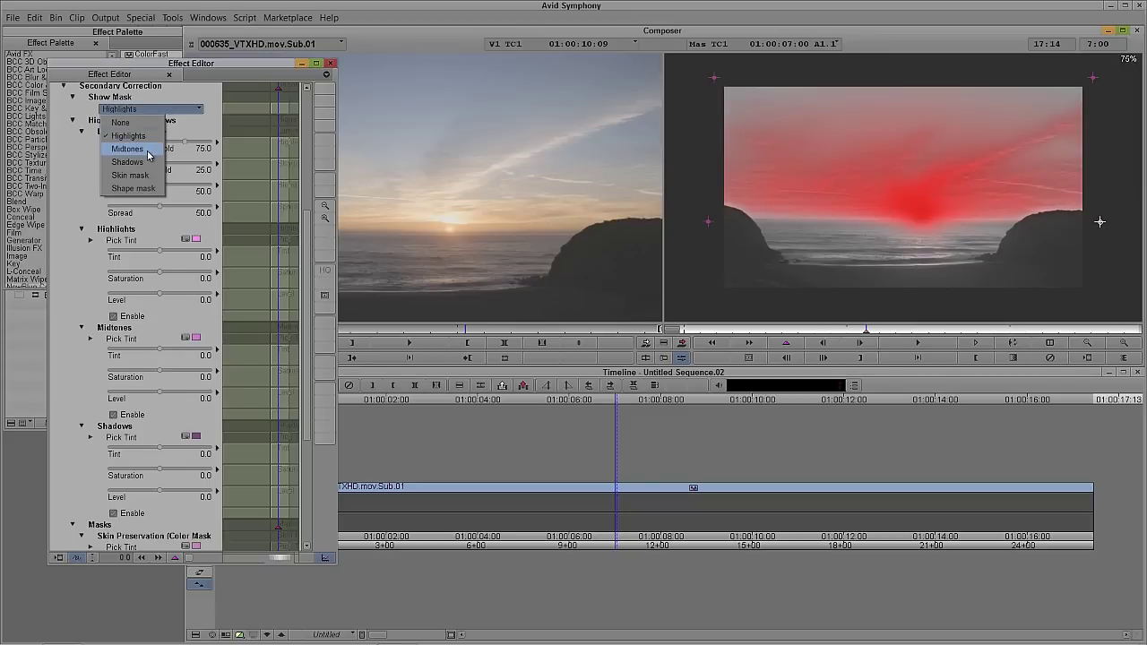
{"action": "left_click", "coordinate": [148, 152]}
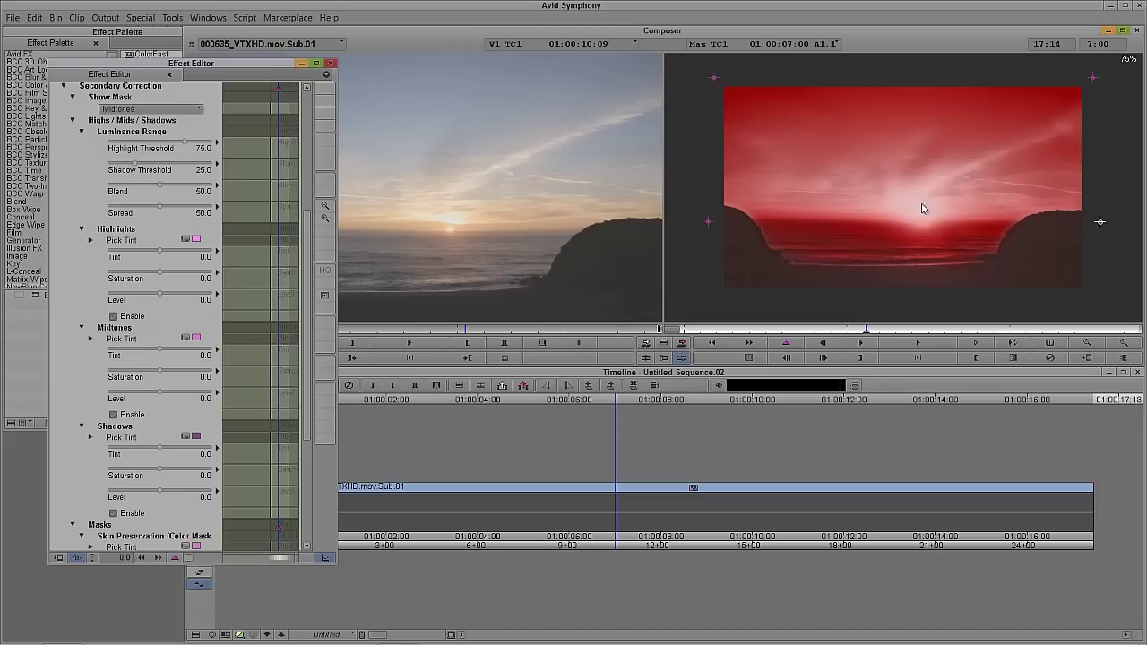
Preview the secondary correction's Shadows mask and set Show Mask back to None.
{"action": "left_click", "coordinate": [150, 109]}
{"action": "left_click", "coordinate": [148, 165]}
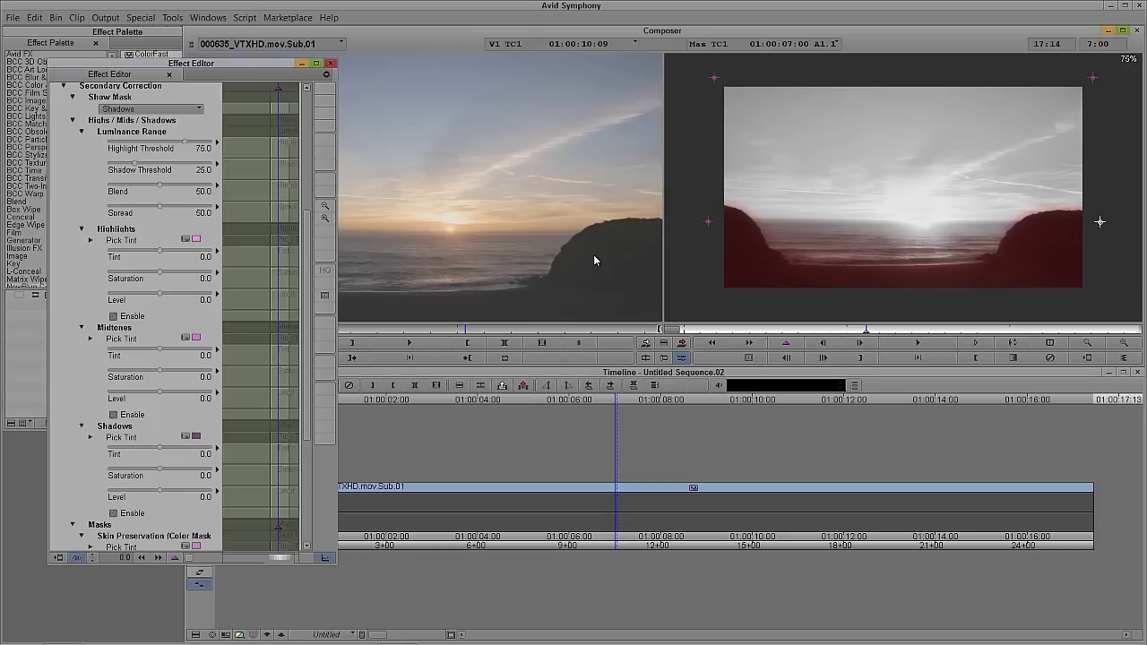
{"action": "left_click", "coordinate": [183, 108]}
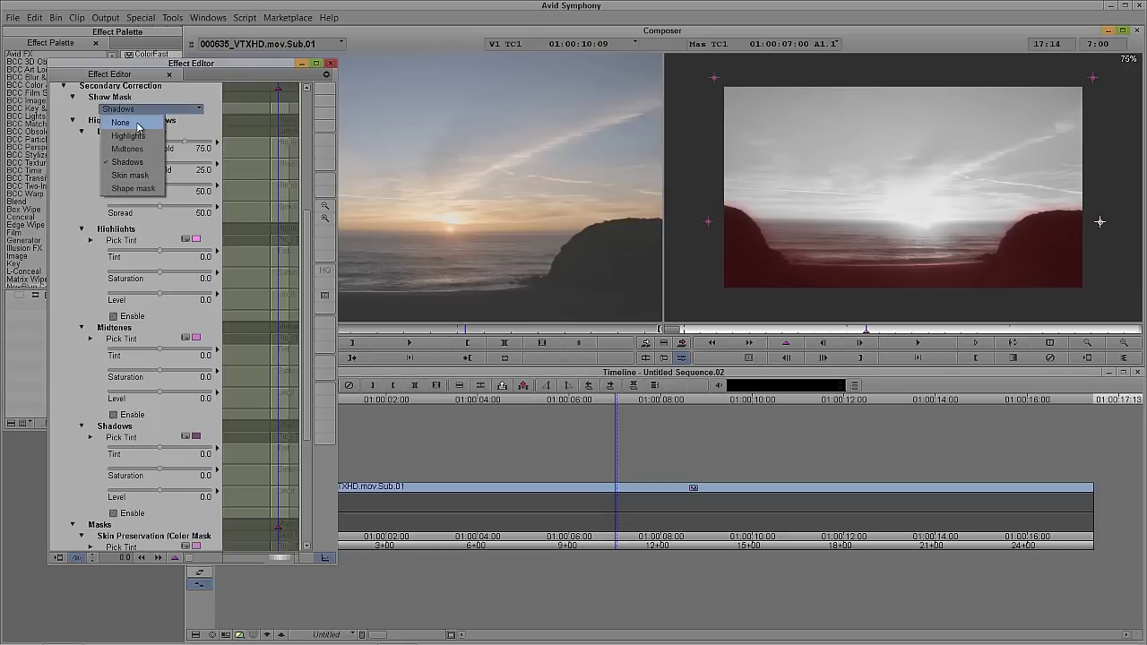
{"action": "left_click", "coordinate": [134, 122]}
Raise the Midtones saturation in the secondary correction to 100.
{"action": "scroll", "coordinate": [308, 243], "scroll_direction": "down", "scroll_amount": 2}
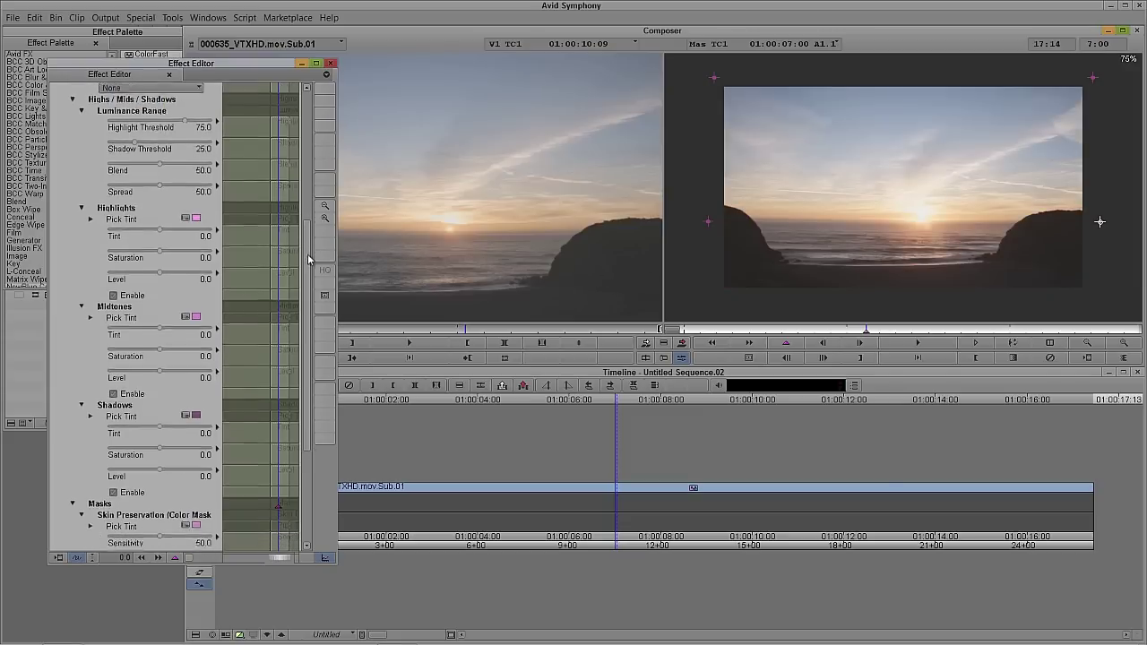
{"action": "left_click_drag", "start_coordinate": [157, 336], "coordinate": [233, 326]}
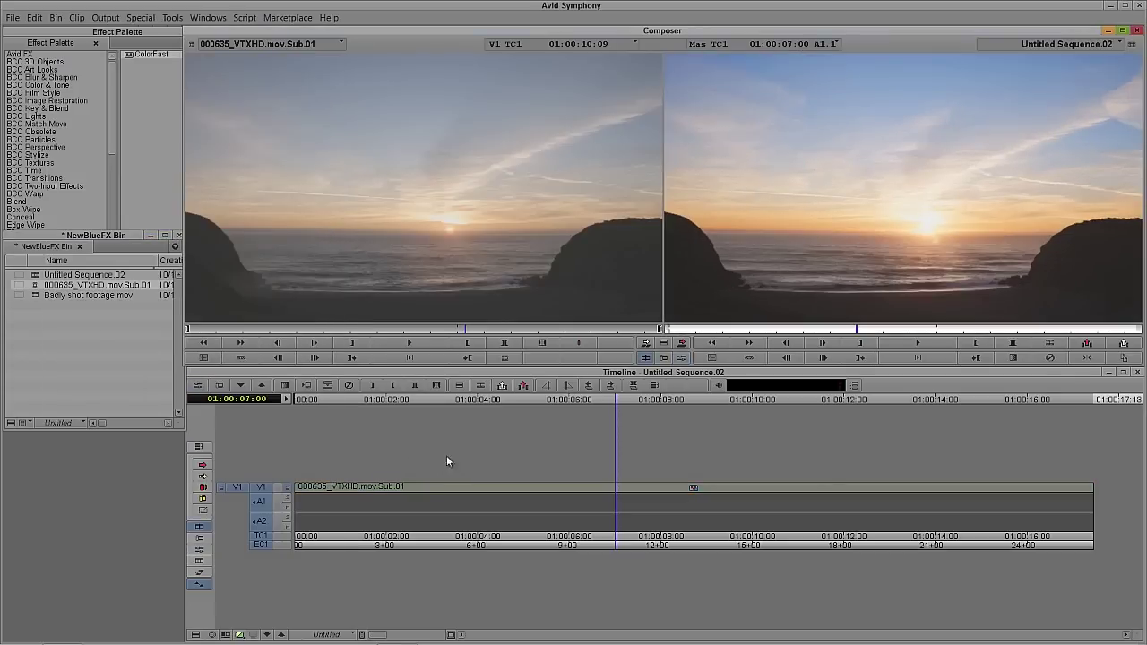
Step into the nested effect to compare the ungraded clip with the corrected one, and step back out.
{"action": "left_click", "coordinate": [266, 506]}
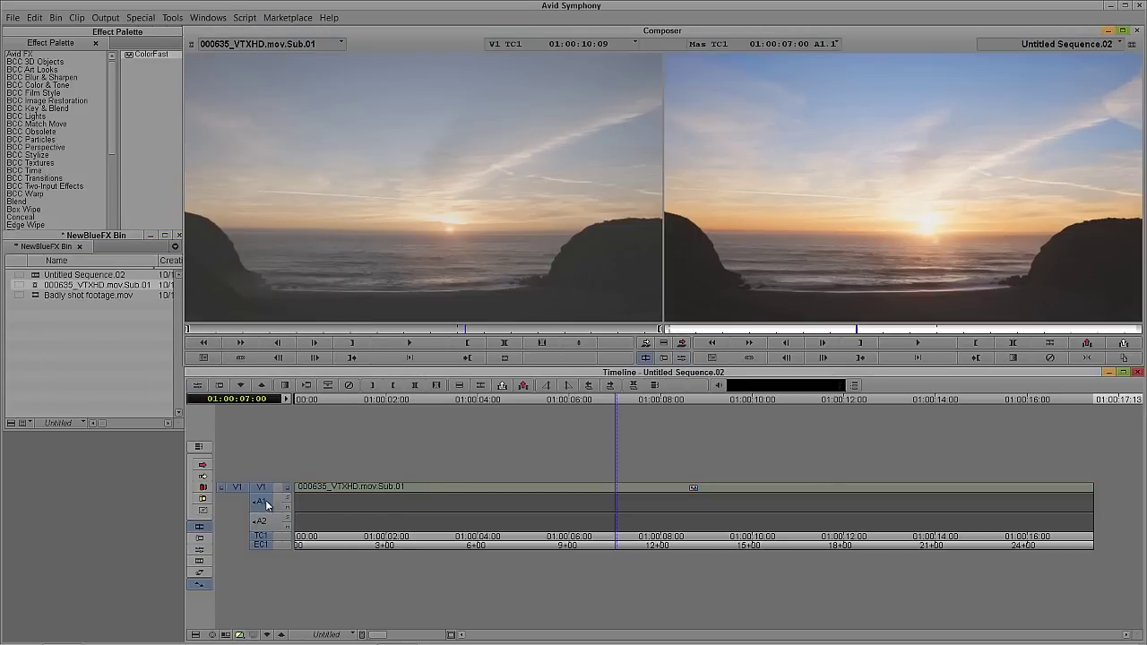
{"action": "left_click", "coordinate": [268, 634]}
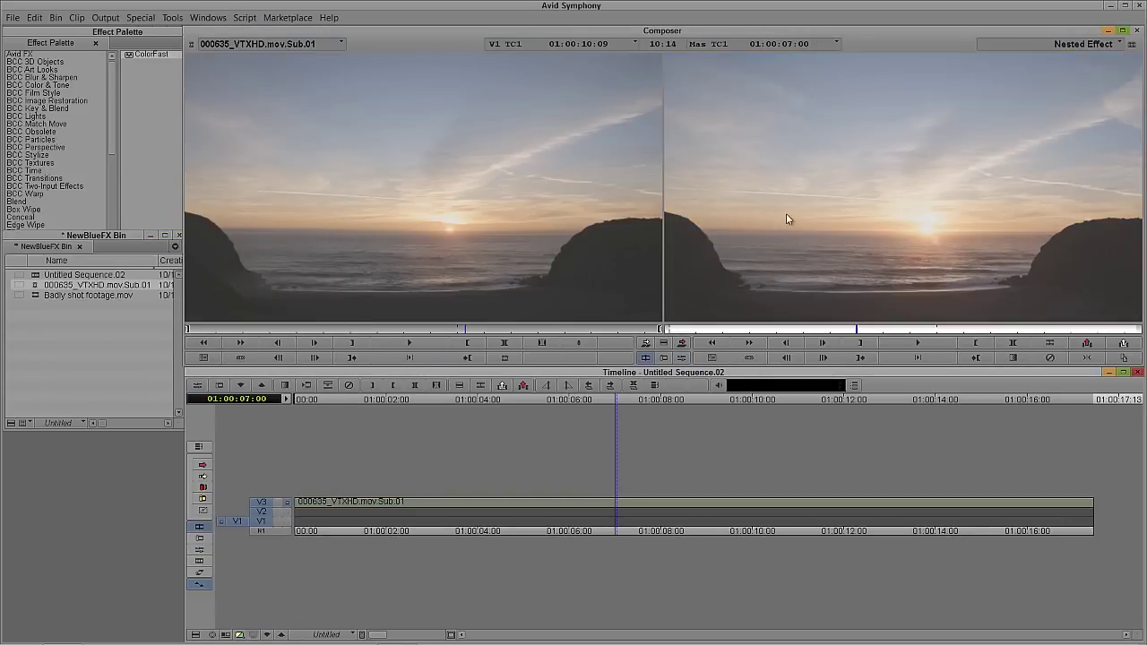
{"action": "left_click", "coordinate": [280, 634]}
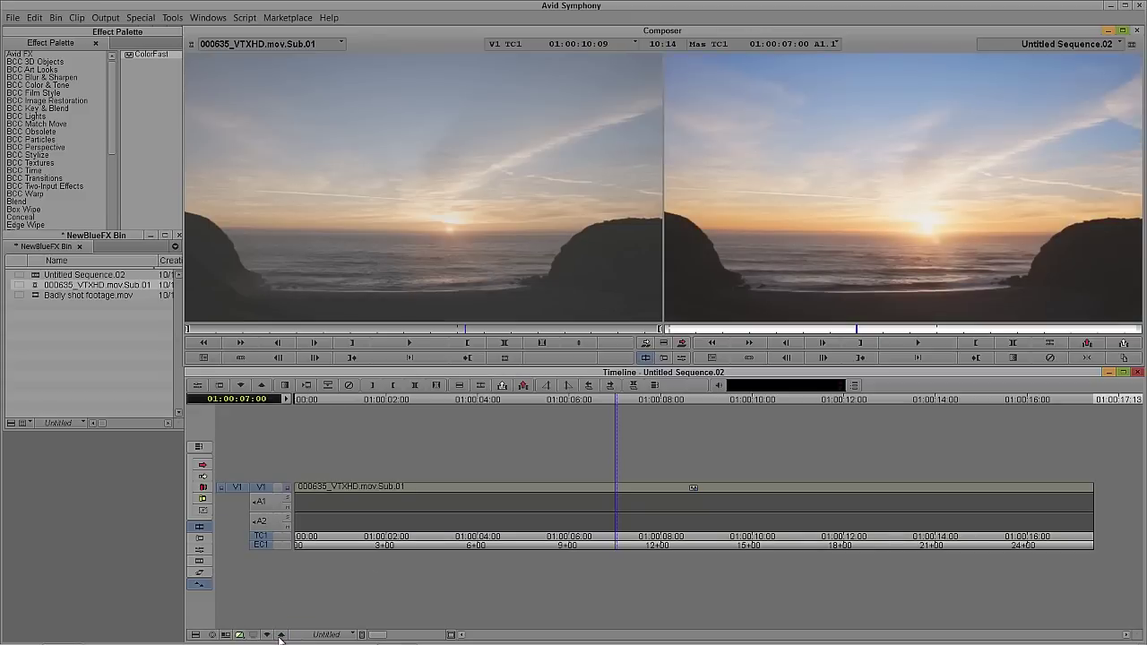
Reopen the clip's ColorFast settings at 01:00:07:00 and adjust the Highlights saturation in the secondary correction.
{"action": "left_click_drag", "start_coordinate": [541, 484], "coordinate": [586, 483]}
{"action": "left_click_drag", "start_coordinate": [656, 487], "coordinate": [694, 485]}
{"action": "left_click", "coordinate": [694, 488]}
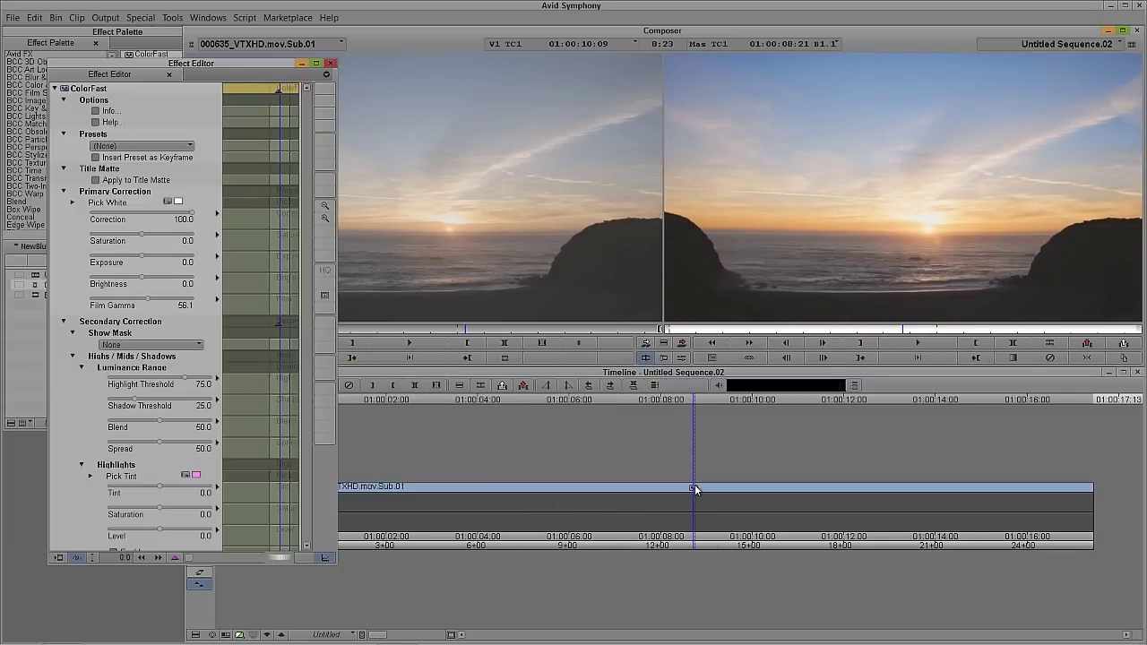
{"action": "left_click", "coordinate": [866, 335]}
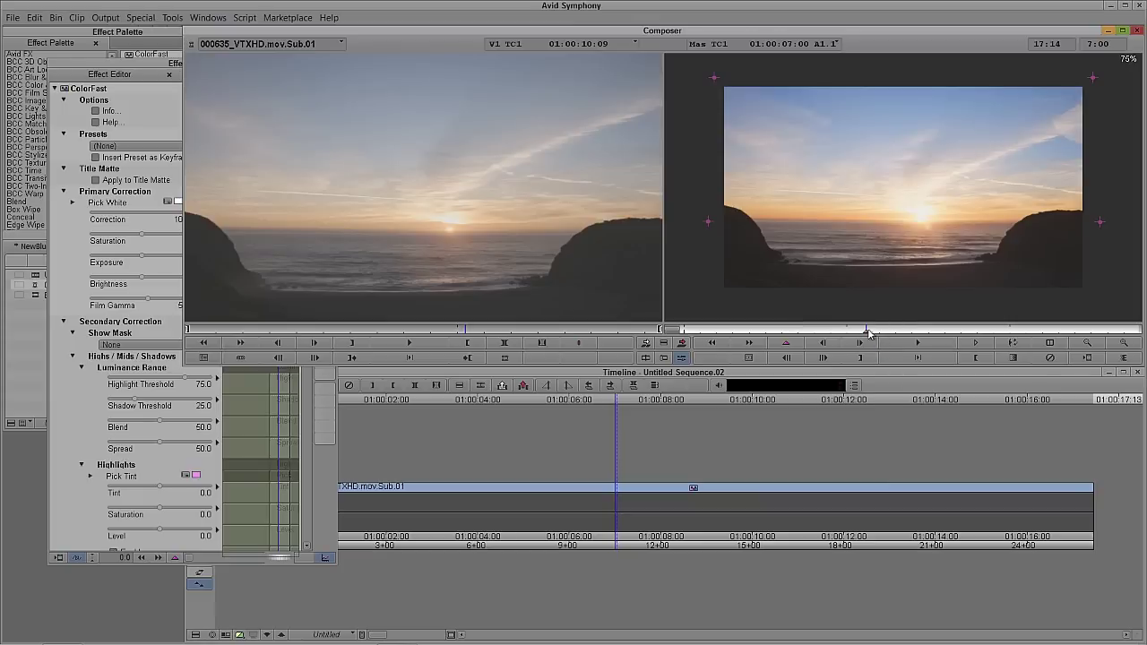
{"action": "left_click", "coordinate": [153, 72]}
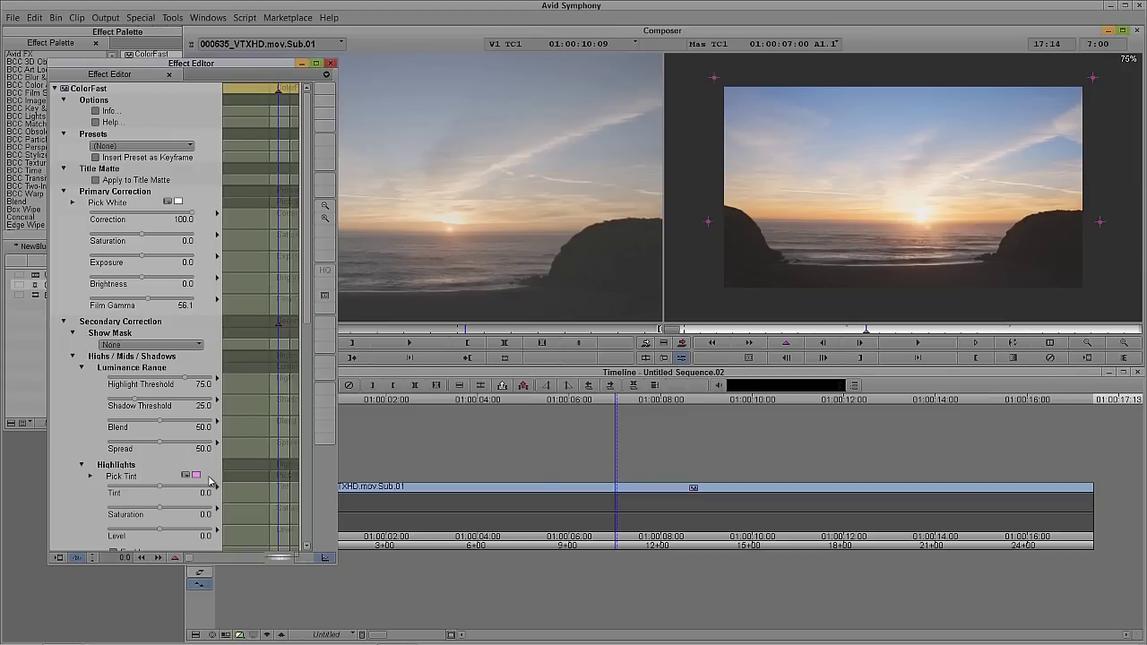
{"action": "scroll", "coordinate": [307, 322], "scroll_direction": "down", "scroll_amount": 1}
{"action": "scroll", "coordinate": [308, 323], "scroll_direction": "down", "scroll_amount": 3}
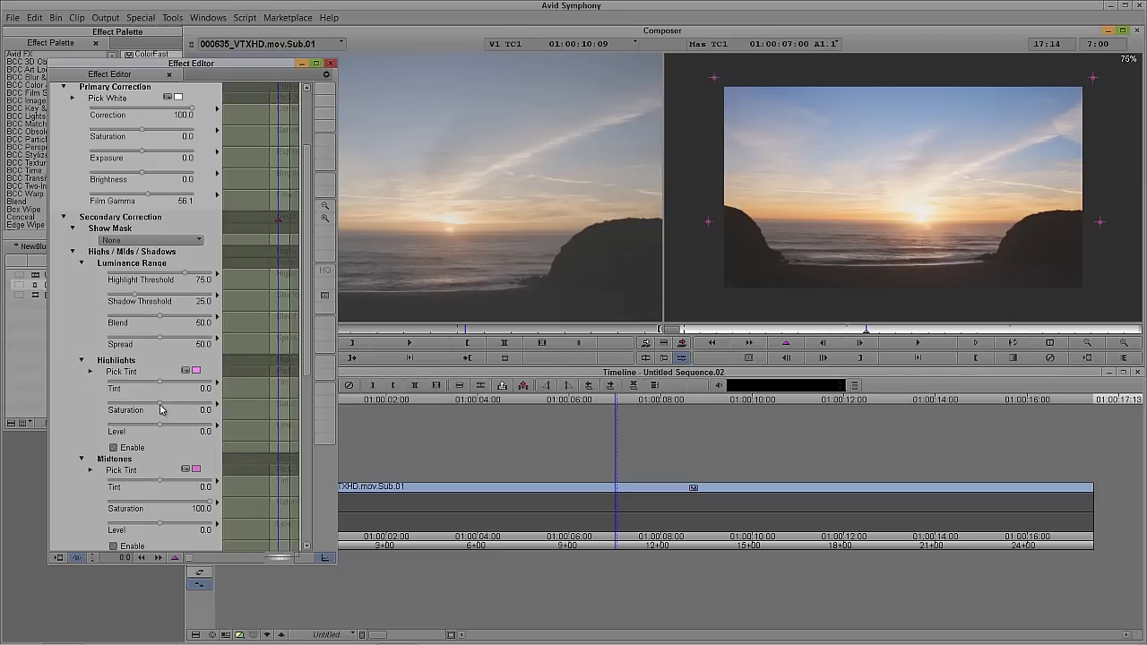
{"action": "left_click_drag", "start_coordinate": [164, 407], "coordinate": [110, 435]}
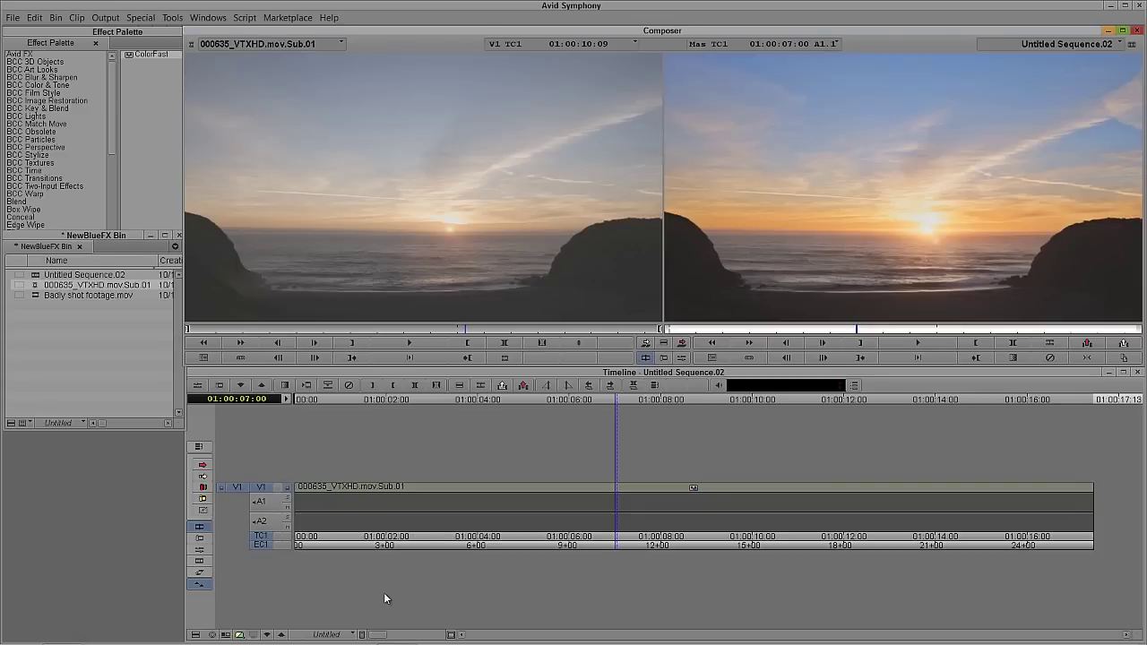
Review the color-corrected sunset clip in the timeline from near its start to its end.
{"action": "left_click", "coordinate": [267, 635]}
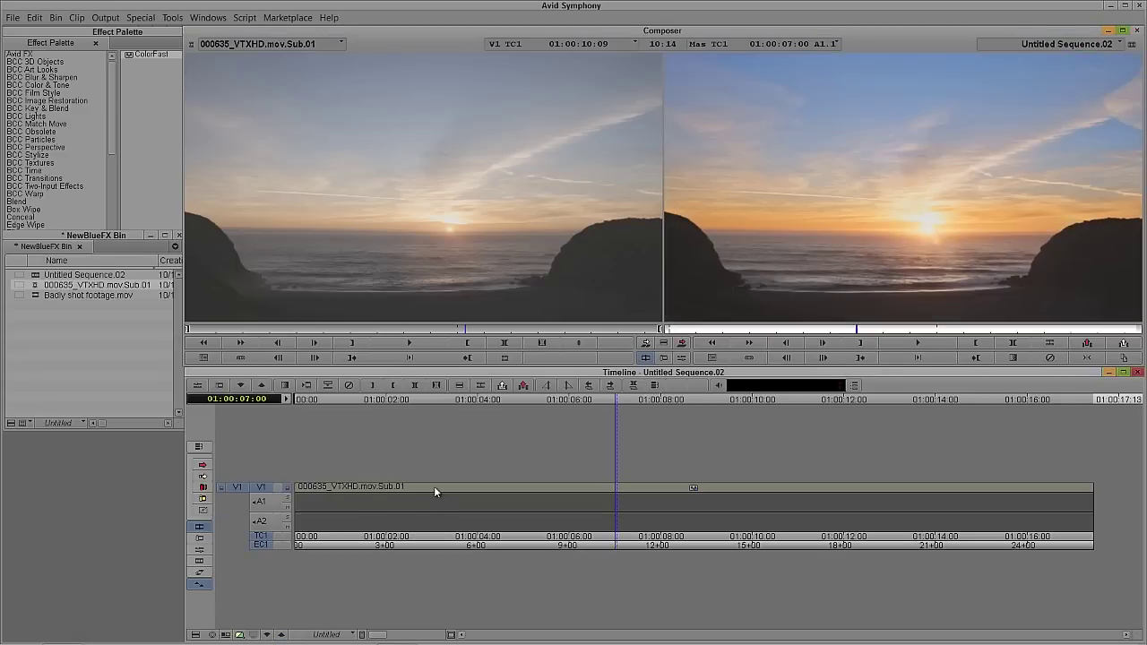
{"action": "left_click", "coordinate": [377, 491]}
{"action": "left_click_drag", "start_coordinate": [387, 492], "coordinate": [1102, 510]}
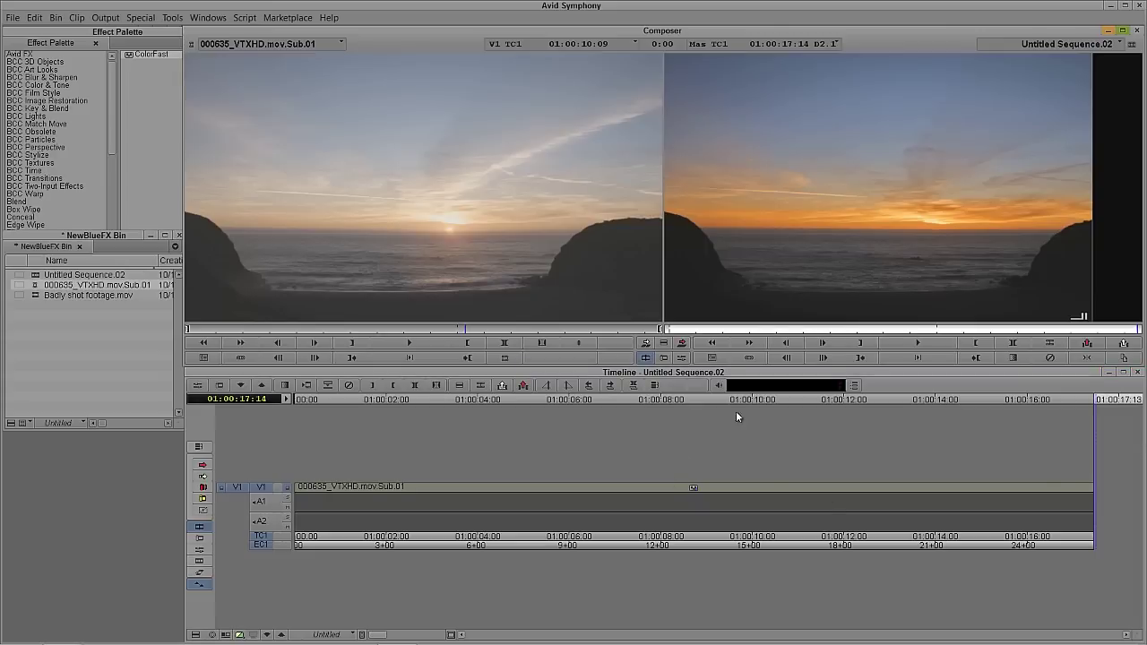
Delete the sequence Untitled Sequence.02 from the NewBlueFX Bin.
{"action": "left_click", "coordinate": [57, 289]}
{"action": "key", "text": "Delete"}
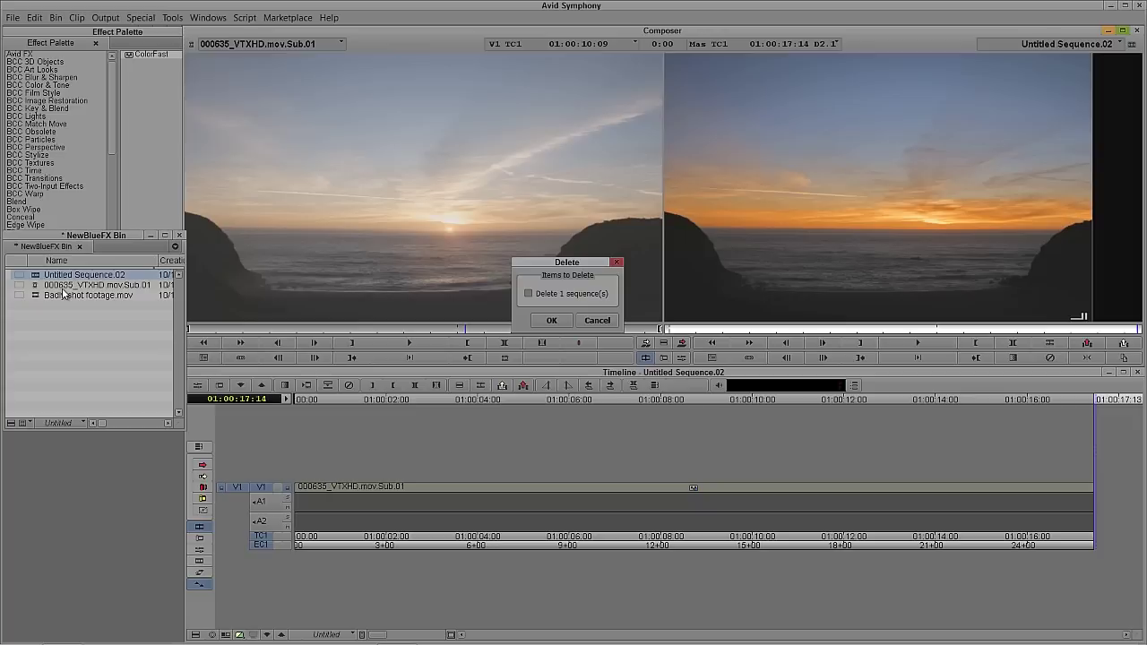
{"action": "left_click", "coordinate": [551, 321]}
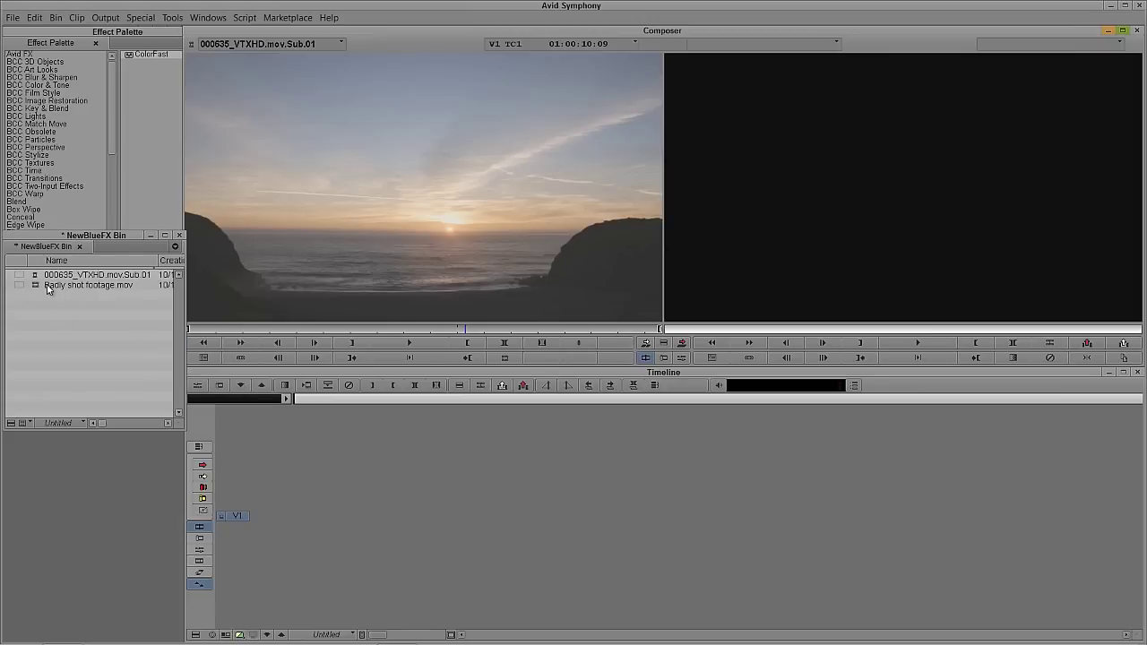
Load Badly shot footage.mov into the source monitor and edit it into a new sequence.
{"action": "left_click_drag", "start_coordinate": [40, 287], "coordinate": [291, 236]}
{"action": "left_click_drag", "start_coordinate": [421, 331], "coordinate": [306, 332]}
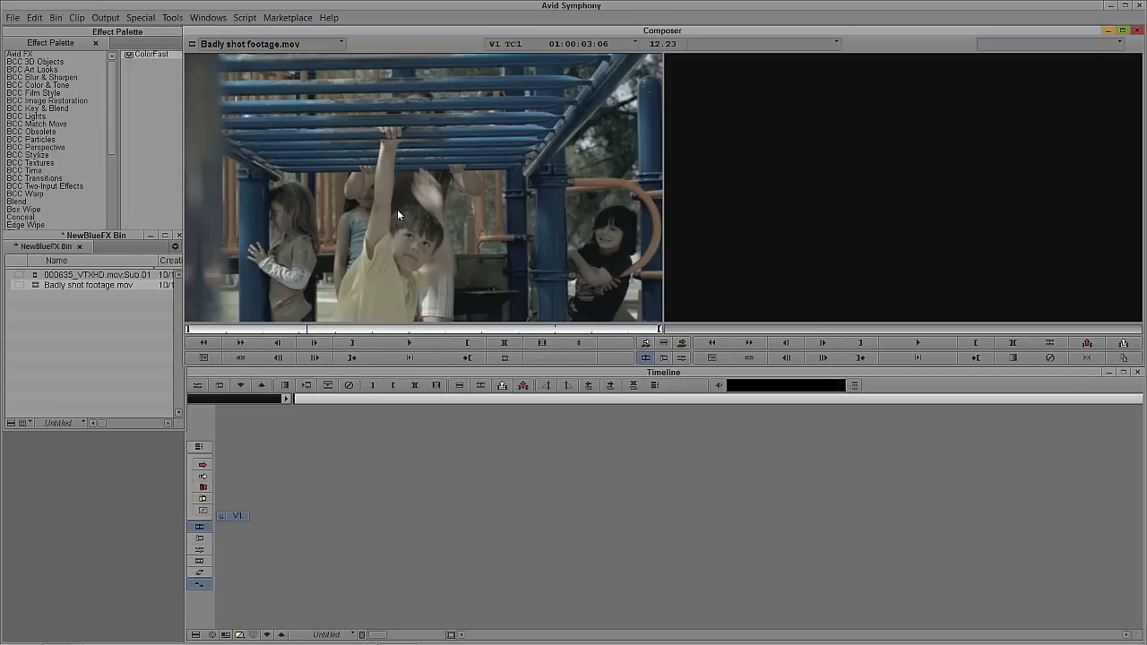
{"action": "key", "text": "v"}
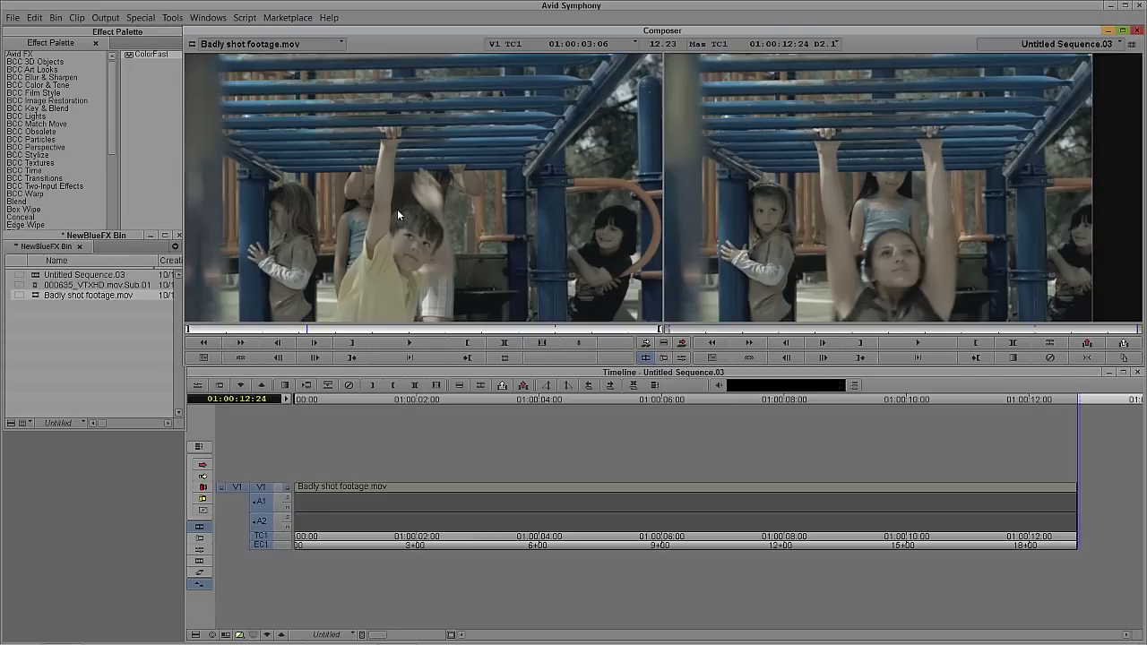
Apply the ColorFast effect to the Badly shot footage clip and open its effect settings at 01:00:04:26.
{"action": "left_click", "coordinate": [553, 509]}
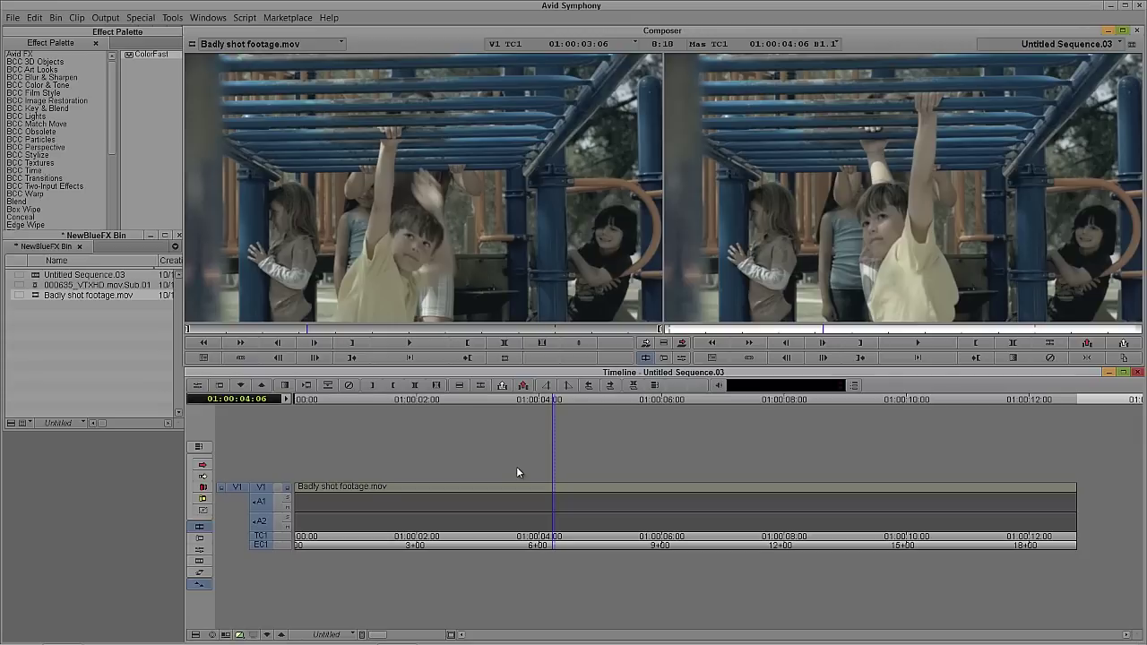
{"action": "key", "text": "ctrl+8"}
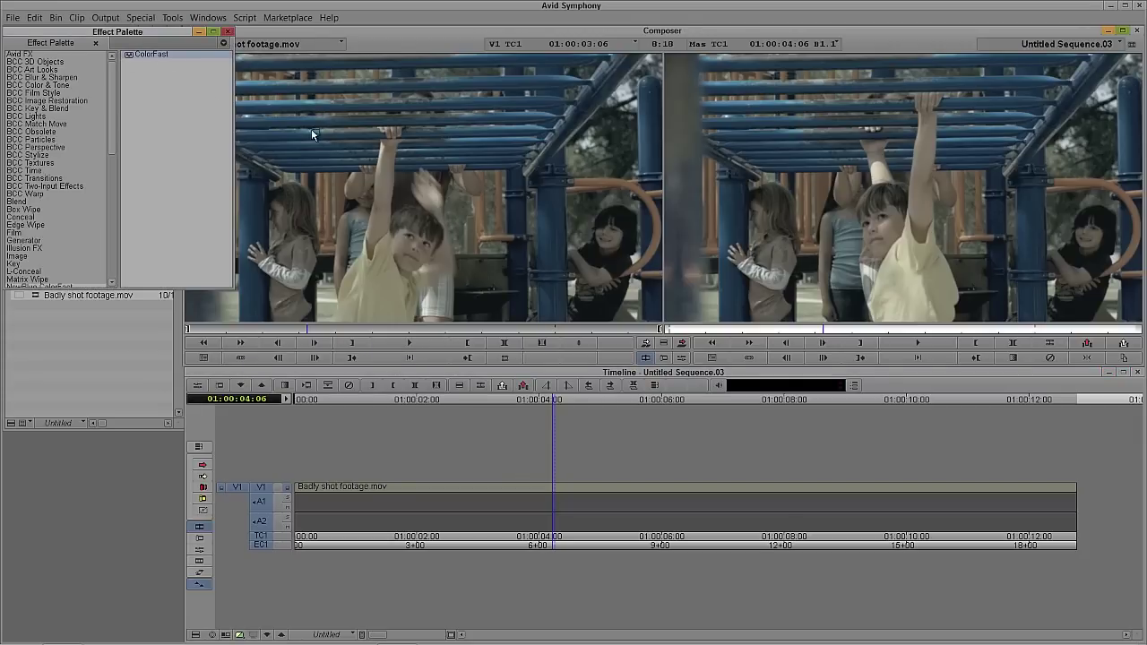
{"action": "left_click_drag", "start_coordinate": [570, 476], "coordinate": [567, 490]}
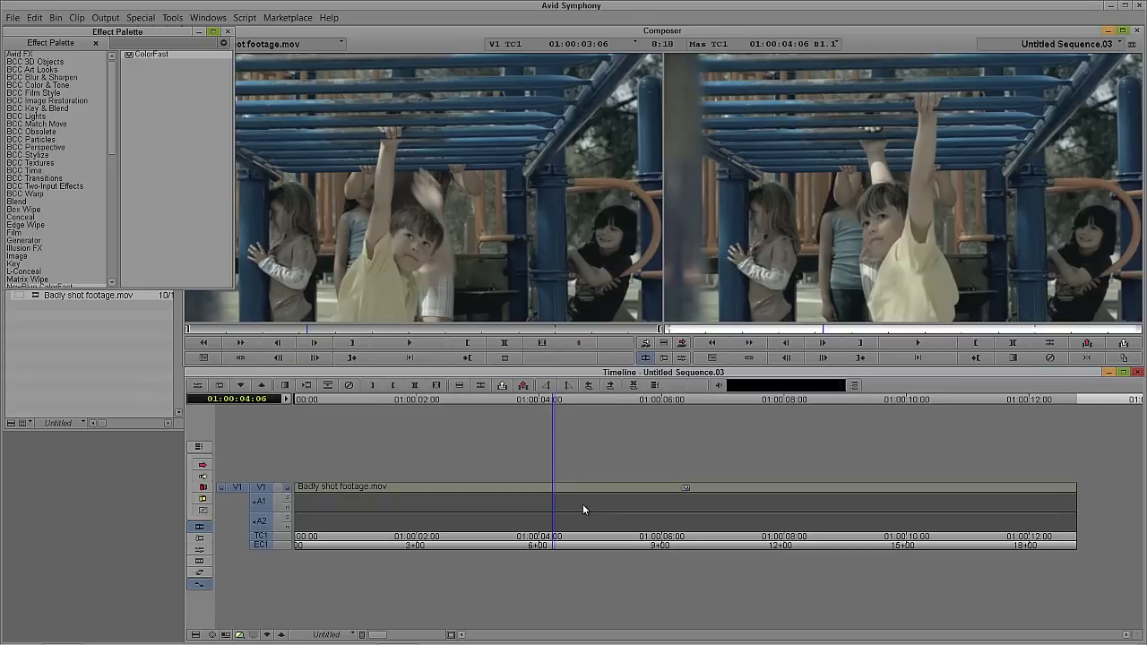
{"action": "left_click", "coordinate": [593, 493]}
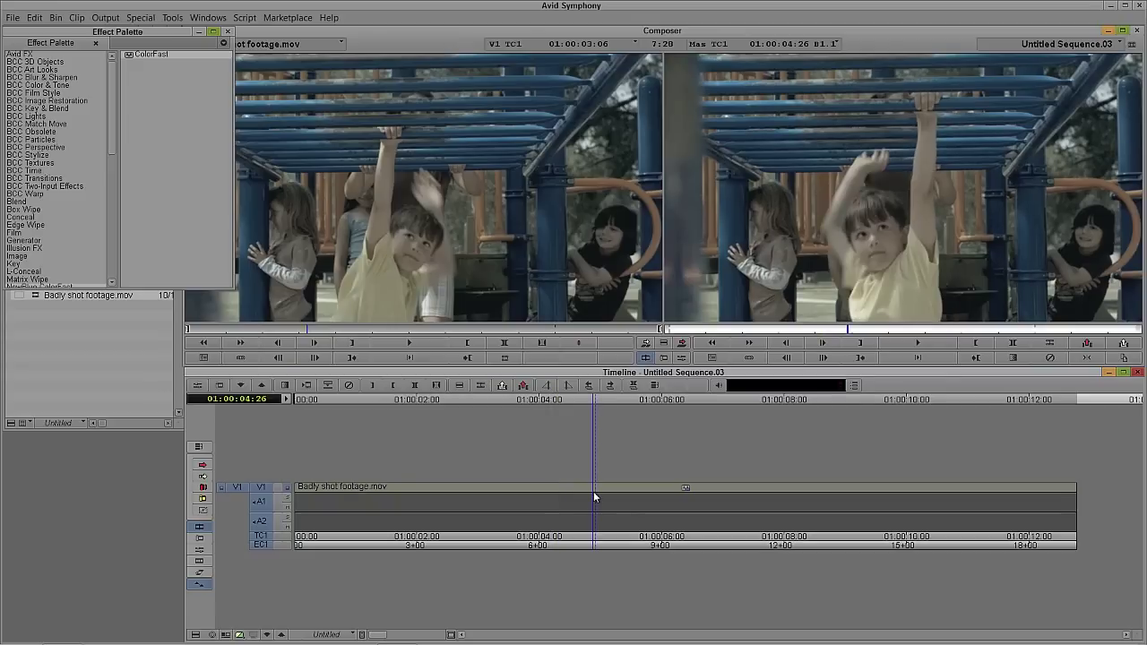
{"action": "left_click", "coordinate": [681, 357]}
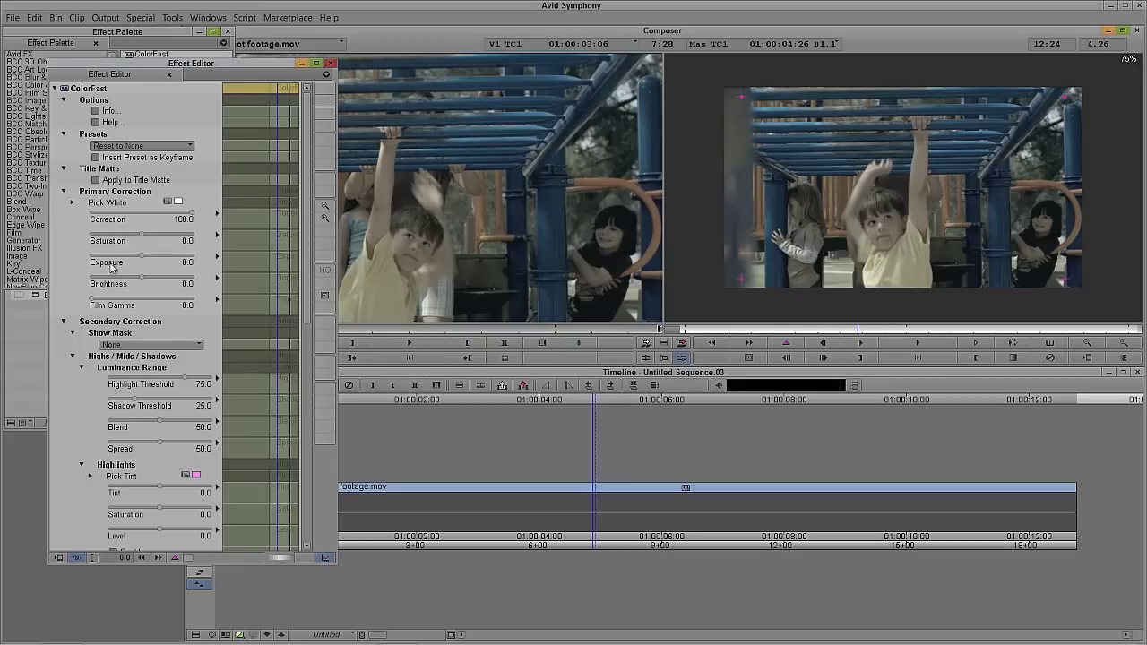
Sample the girl's white sleeve as the primary correction's Pick White reference, using an enlarged view of the picture.
{"action": "left_click", "coordinate": [325, 218]}
{"action": "left_click", "coordinate": [325, 219]}
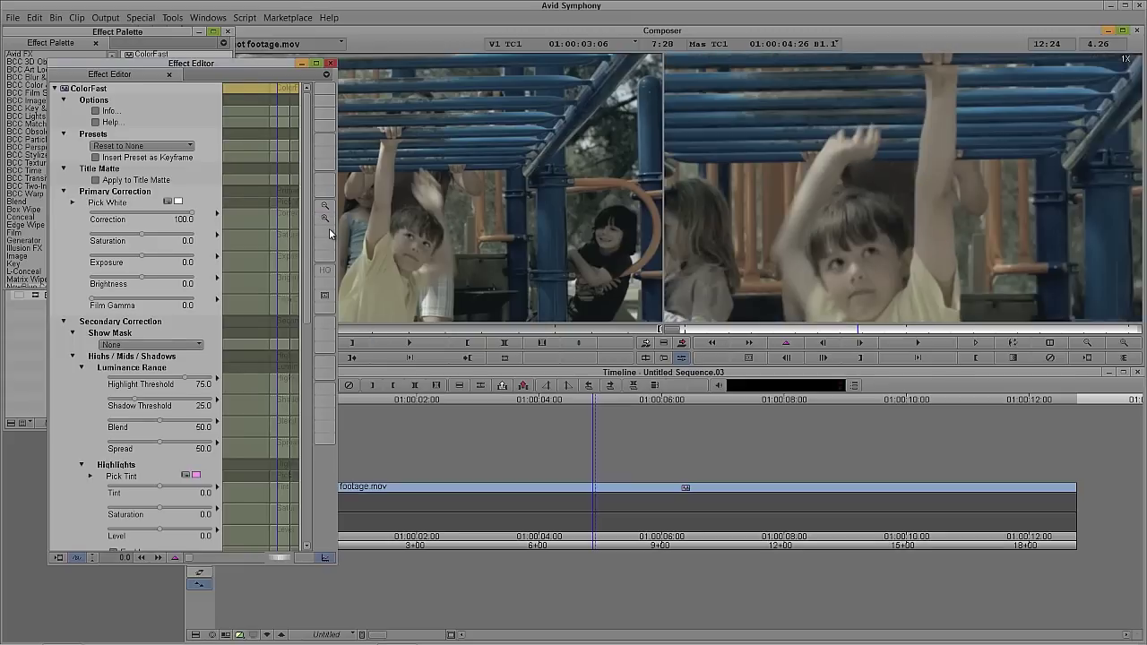
{"action": "left_click_drag", "start_coordinate": [724, 269], "coordinate": [823, 168]}
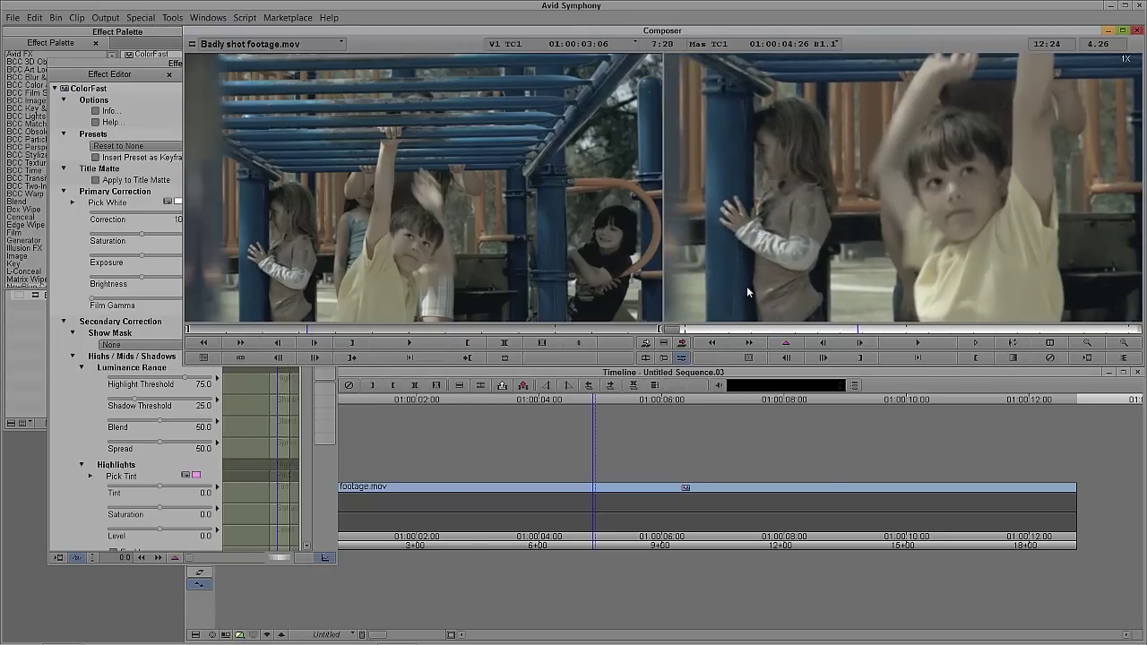
{"action": "left_click", "coordinate": [145, 74]}
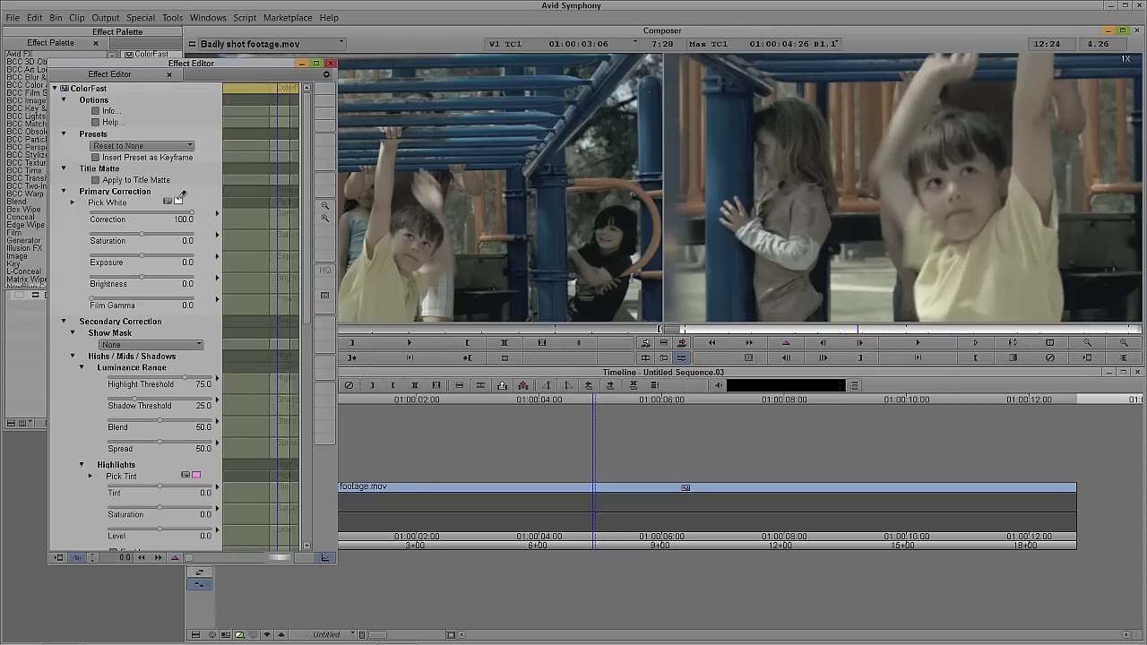
{"action": "left_click", "coordinate": [761, 235]}
{"action": "left_click", "coordinate": [326, 218]}
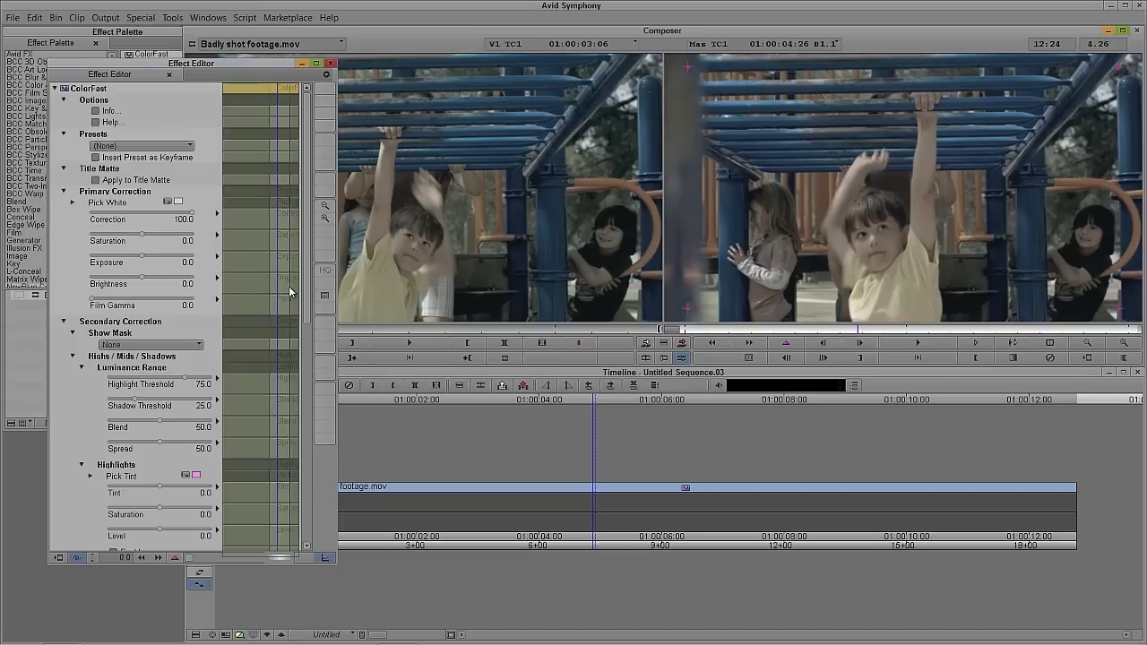
Set the primary correction's Film Gamma to 43.9, Exposure to 22.0, Brightness to 3.7 and Saturation to 64.6.
{"action": "left_click_drag", "start_coordinate": [93, 301], "coordinate": [150, 282]}
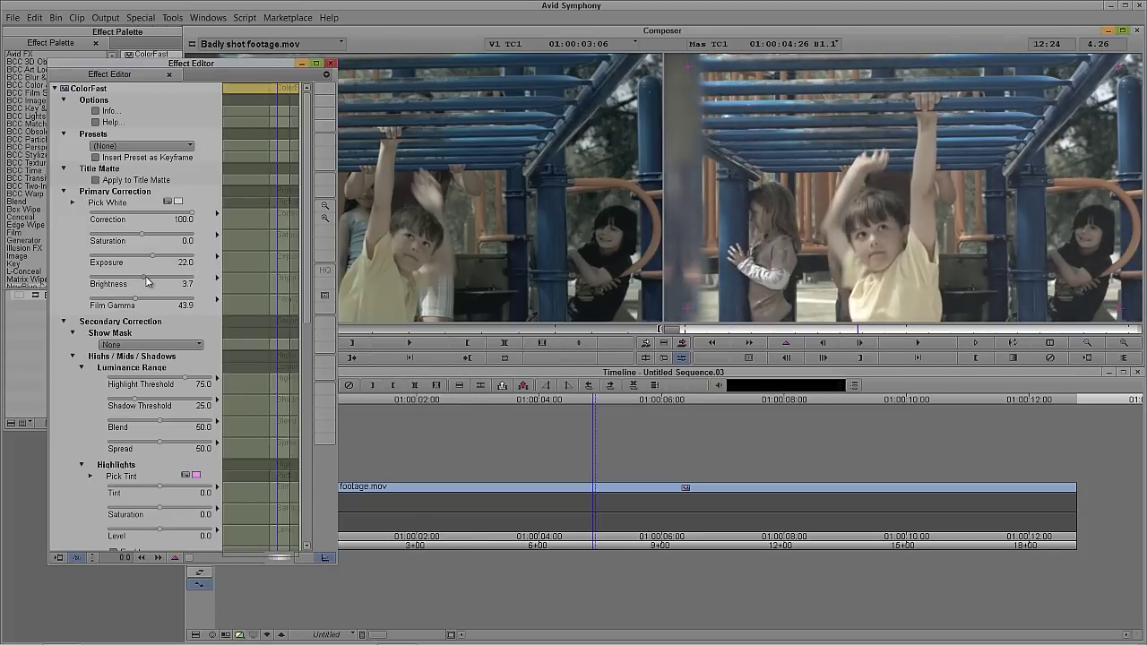
{"action": "left_click_drag", "start_coordinate": [144, 236], "coordinate": [175, 234]}
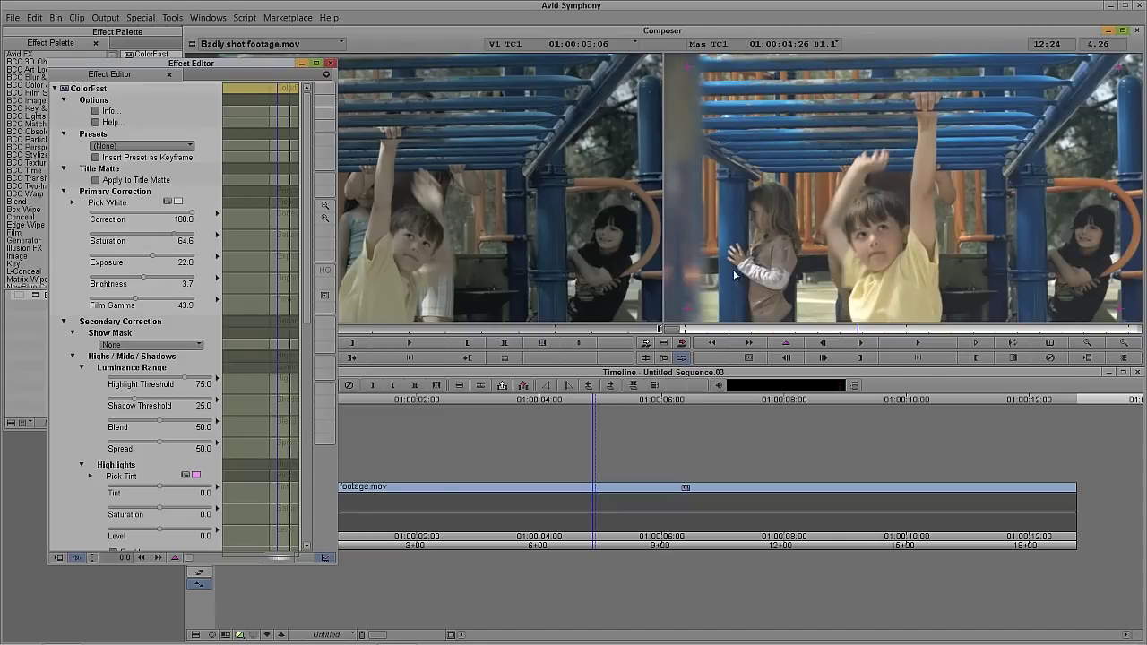
Check the correction at 01:00:05:21 and raise the primary correction's Film Gamma to 54.3.
{"action": "left_click_drag", "start_coordinate": [814, 331], "coordinate": [750, 332]}
{"action": "key", "text": "space"}
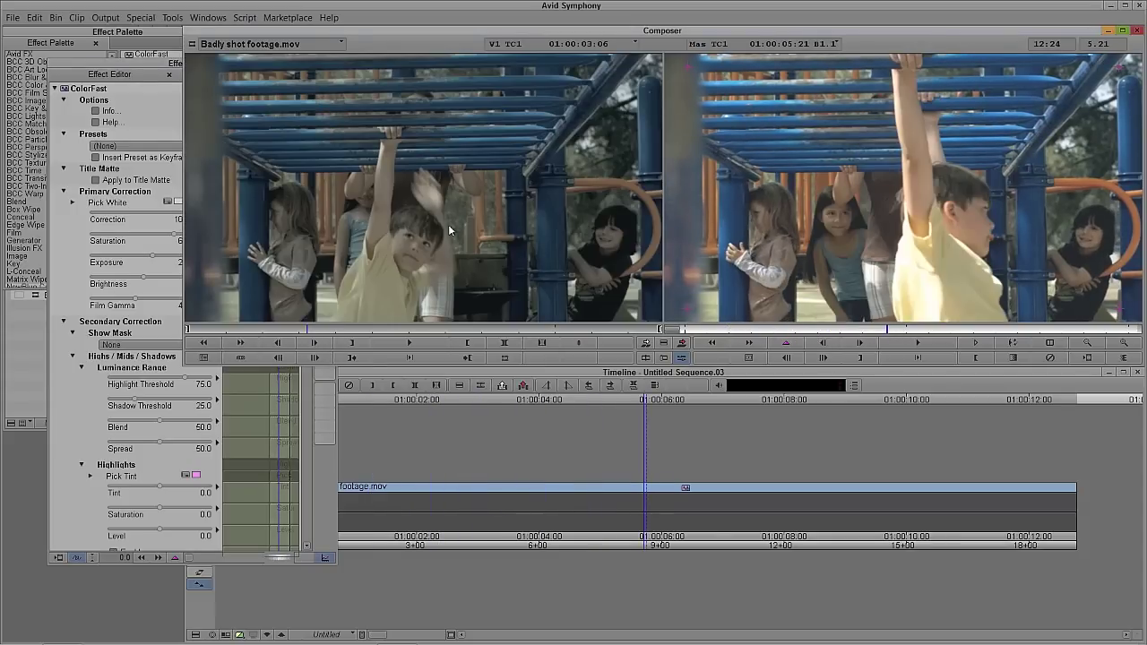
{"action": "left_click", "coordinate": [141, 60]}
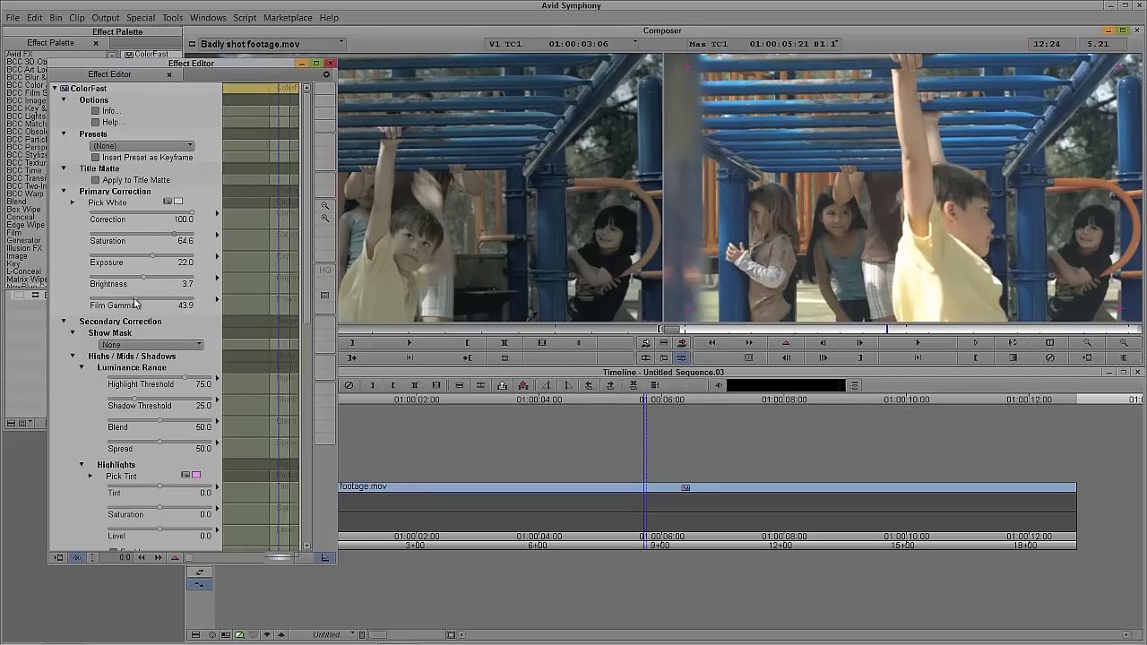
{"action": "left_click_drag", "start_coordinate": [141, 296], "coordinate": [147, 296]}
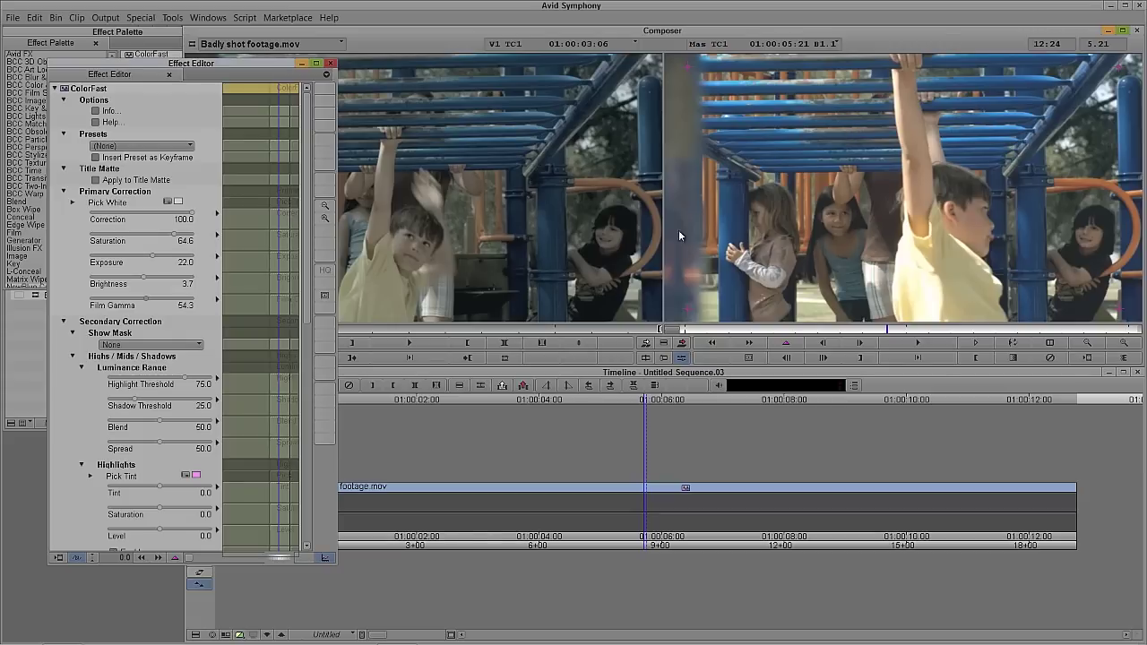
Set Show Mask to Shape mask in the secondary correction.
{"action": "left_click_drag", "start_coordinate": [305, 226], "coordinate": [301, 294]}
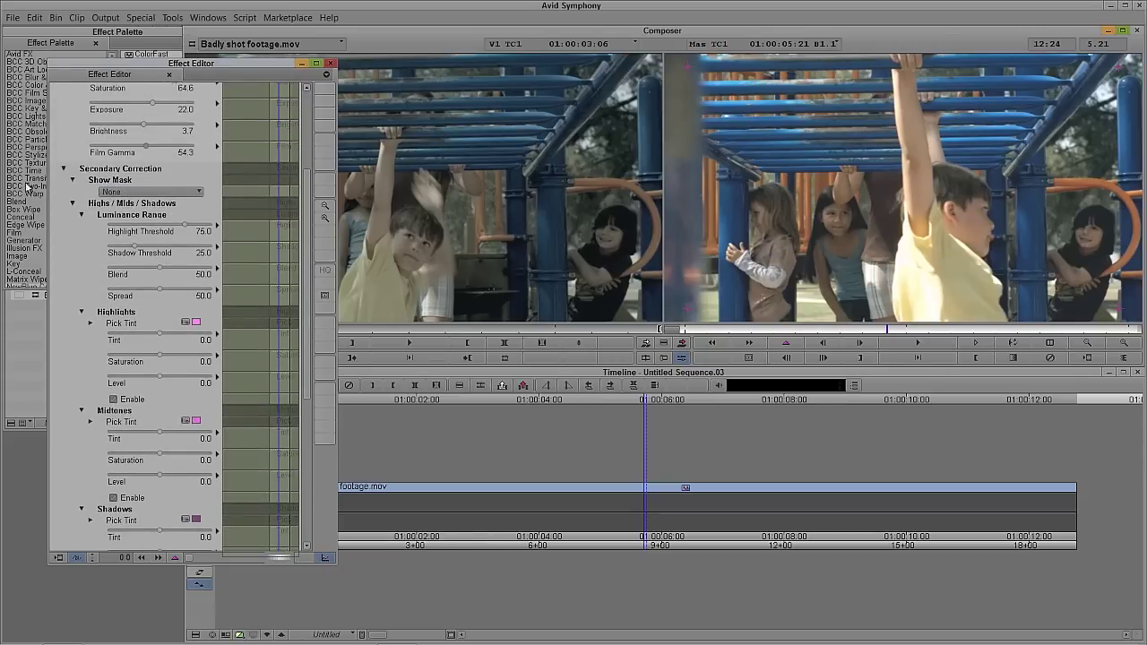
{"action": "left_click", "coordinate": [140, 192]}
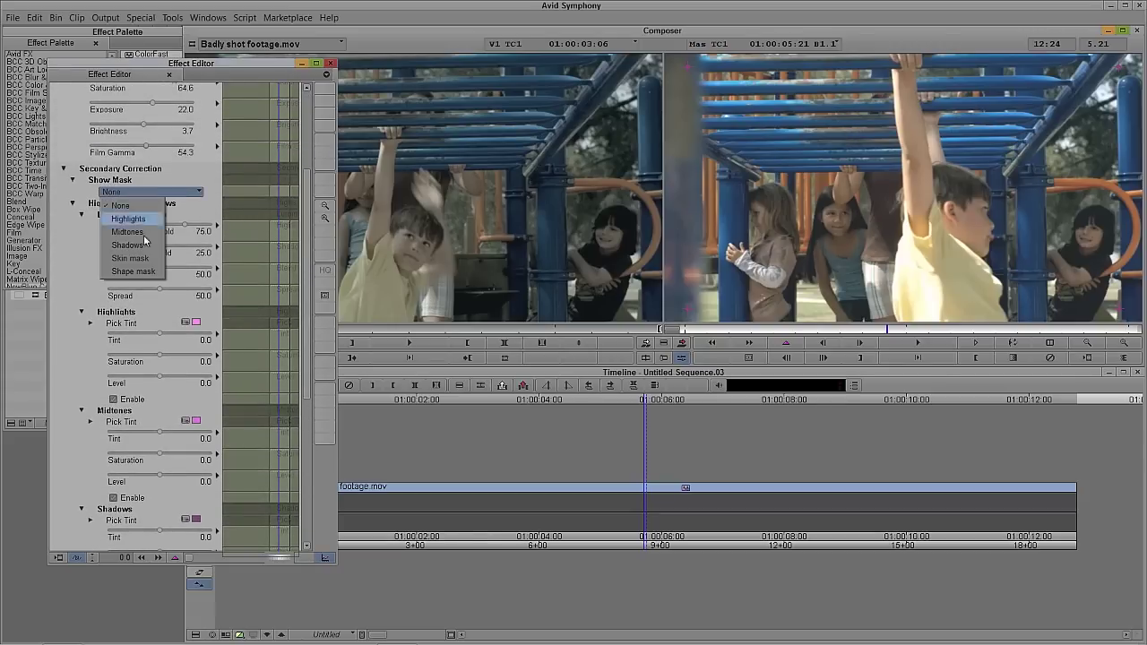
{"action": "left_click", "coordinate": [142, 273]}
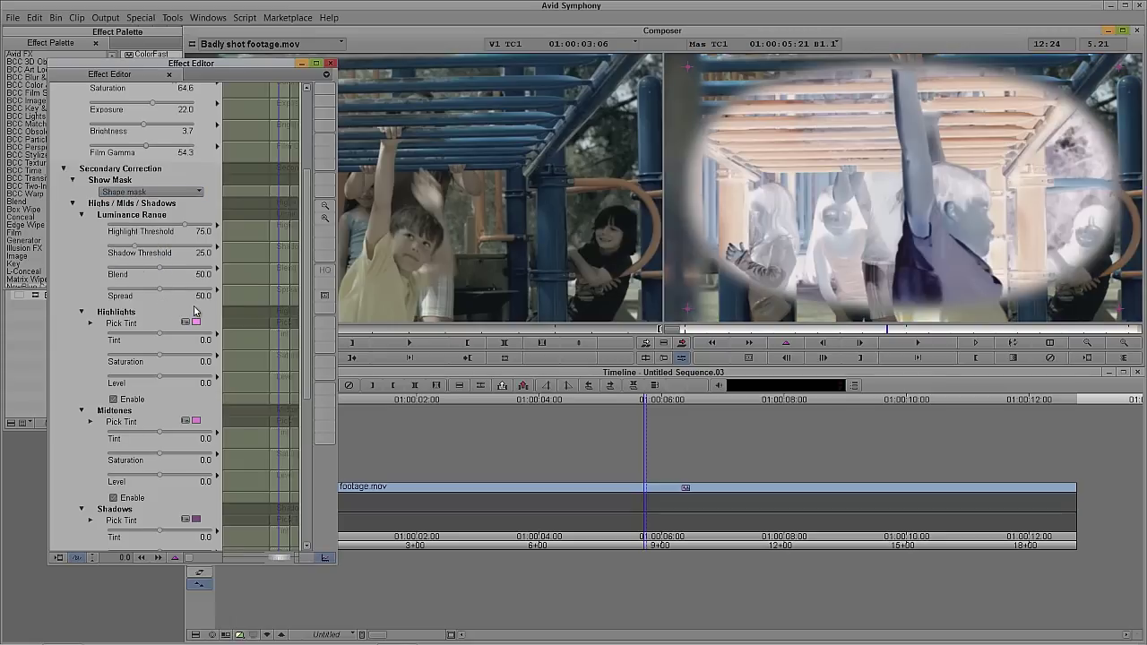
Invert the secondary correction's Shape mask and soften its edge with a Feather of 73.6.
{"action": "left_click_drag", "start_coordinate": [306, 263], "coordinate": [306, 448]}
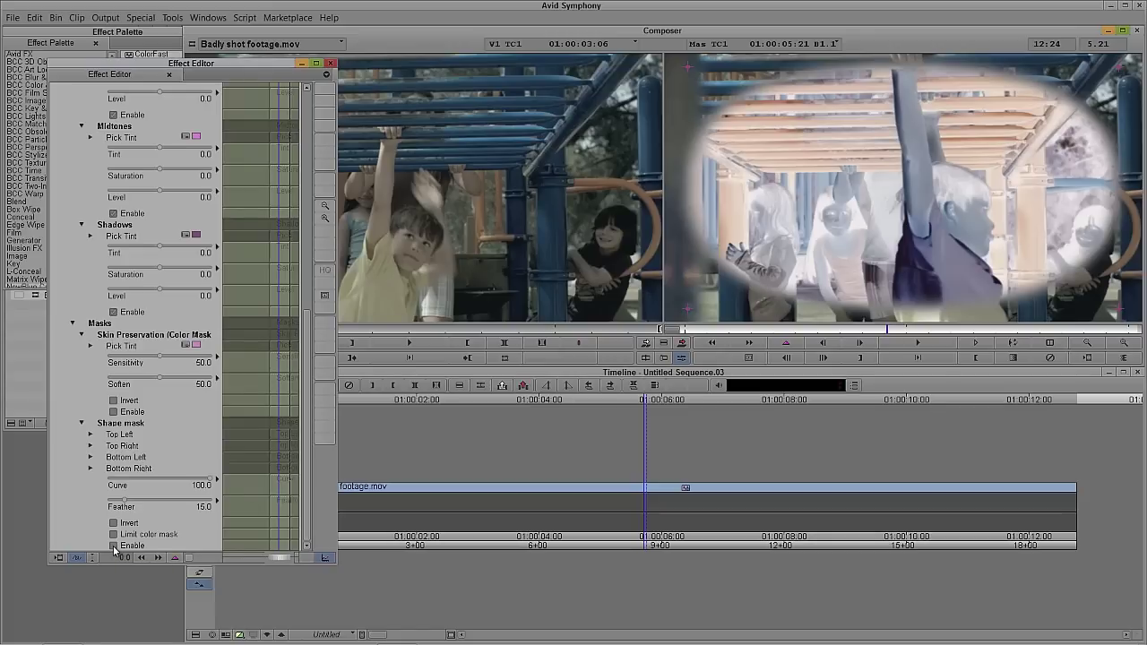
{"action": "left_click", "coordinate": [114, 523]}
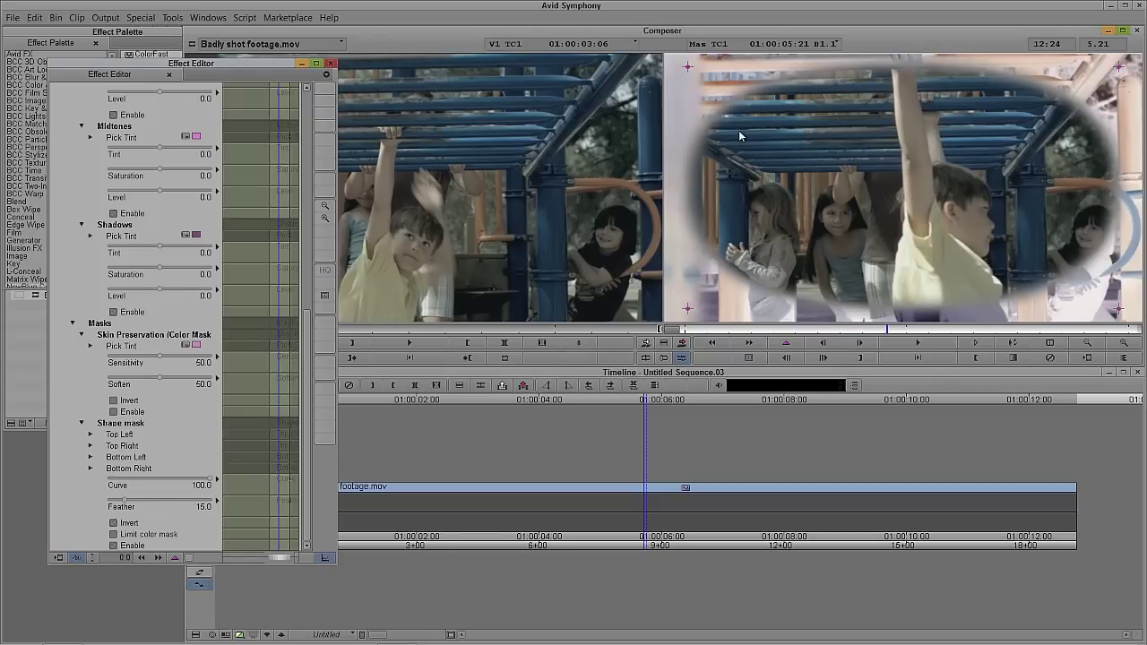
{"action": "left_click_drag", "start_coordinate": [126, 499], "coordinate": [184, 492]}
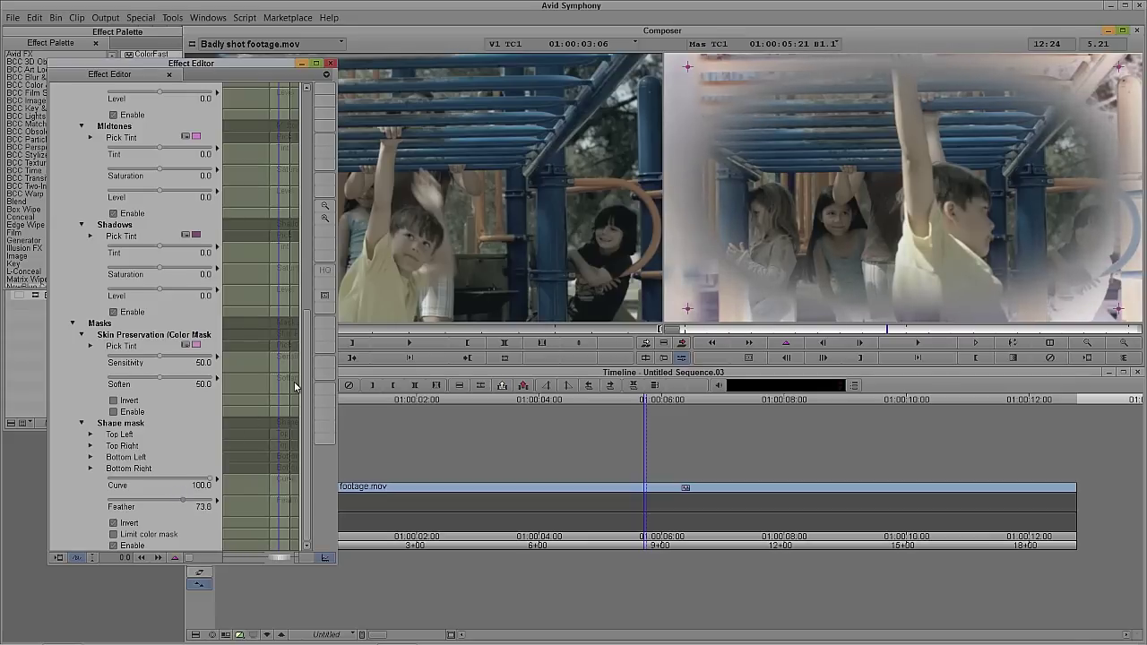
Set Level to -52.4 for Highlights, -53.7 for Midtones and -50.0 for Shadows, and set Show Mask to None.
{"action": "left_click_drag", "start_coordinate": [306, 376], "coordinate": [309, 317]}
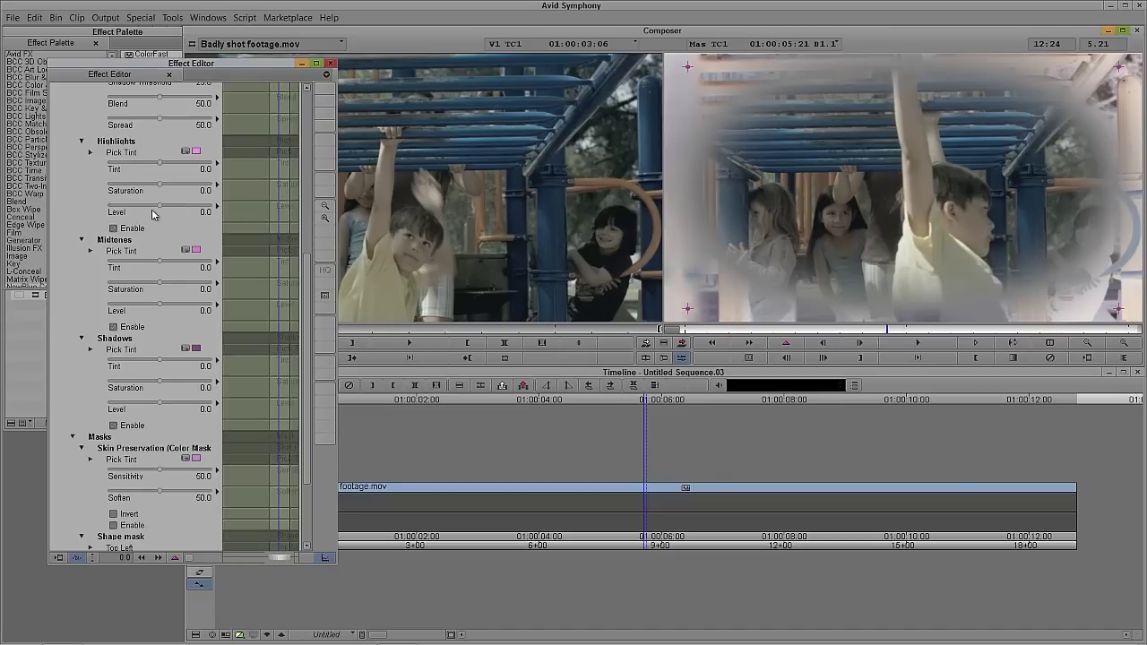
{"action": "left_click_drag", "start_coordinate": [159, 209], "coordinate": [134, 212]}
{"action": "left_click_drag", "start_coordinate": [159, 308], "coordinate": [133, 311]}
{"action": "left_click_drag", "start_coordinate": [150, 409], "coordinate": [134, 412]}
{"action": "left_click_drag", "start_coordinate": [305, 380], "coordinate": [309, 314]}
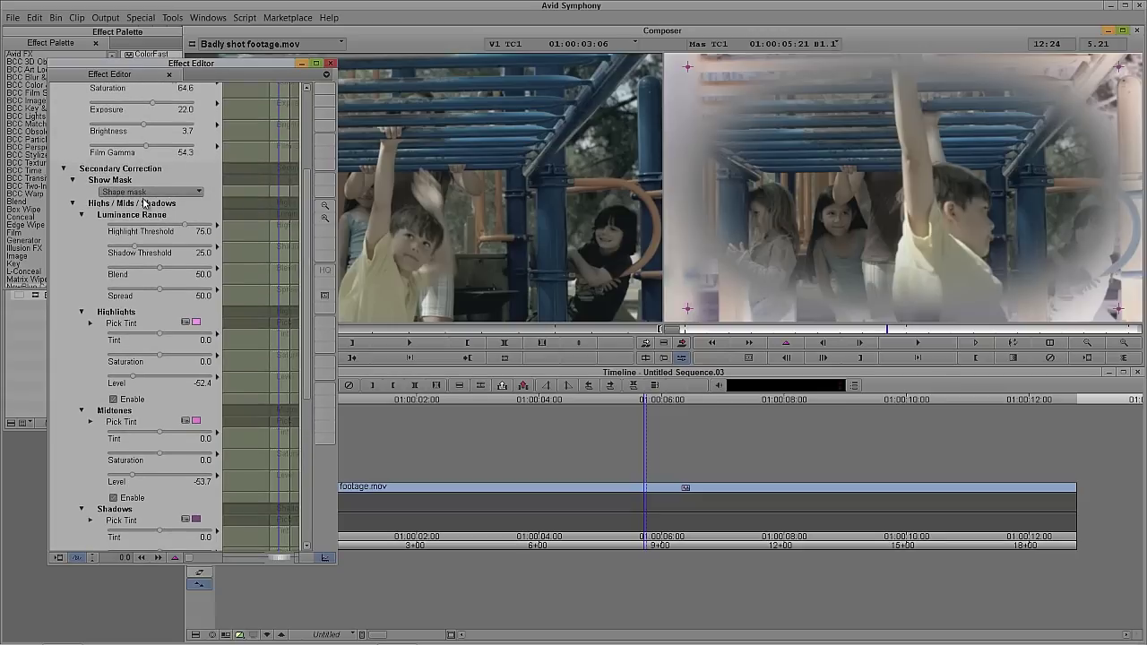
{"action": "left_click", "coordinate": [147, 192]}
{"action": "left_click", "coordinate": [130, 196]}
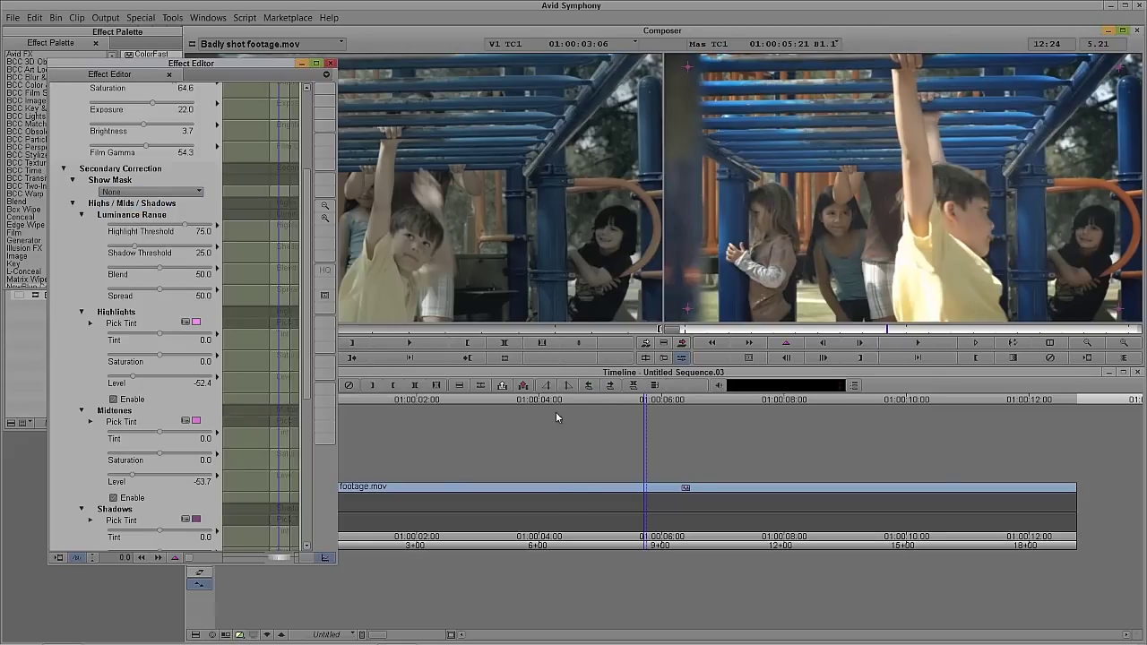
Try a Level of -100.0 for Shadows, Midtones and Highlights in the secondary correction.
{"action": "left_click_drag", "start_coordinate": [307, 308], "coordinate": [316, 377]}
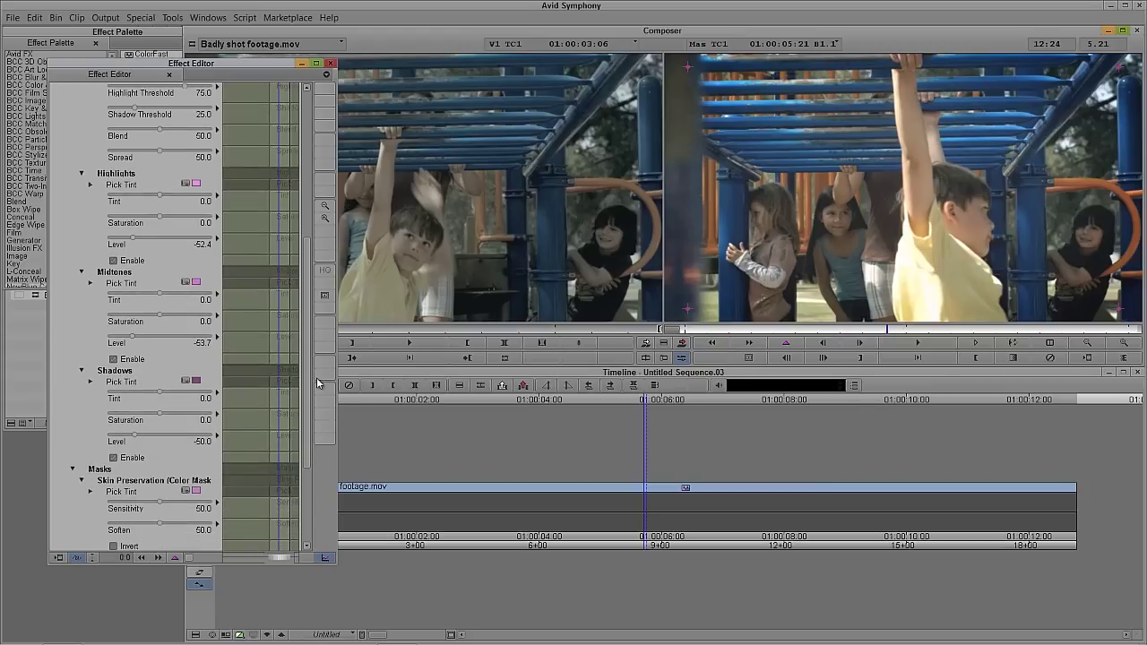
{"action": "left_click_drag", "start_coordinate": [135, 437], "coordinate": [97, 445]}
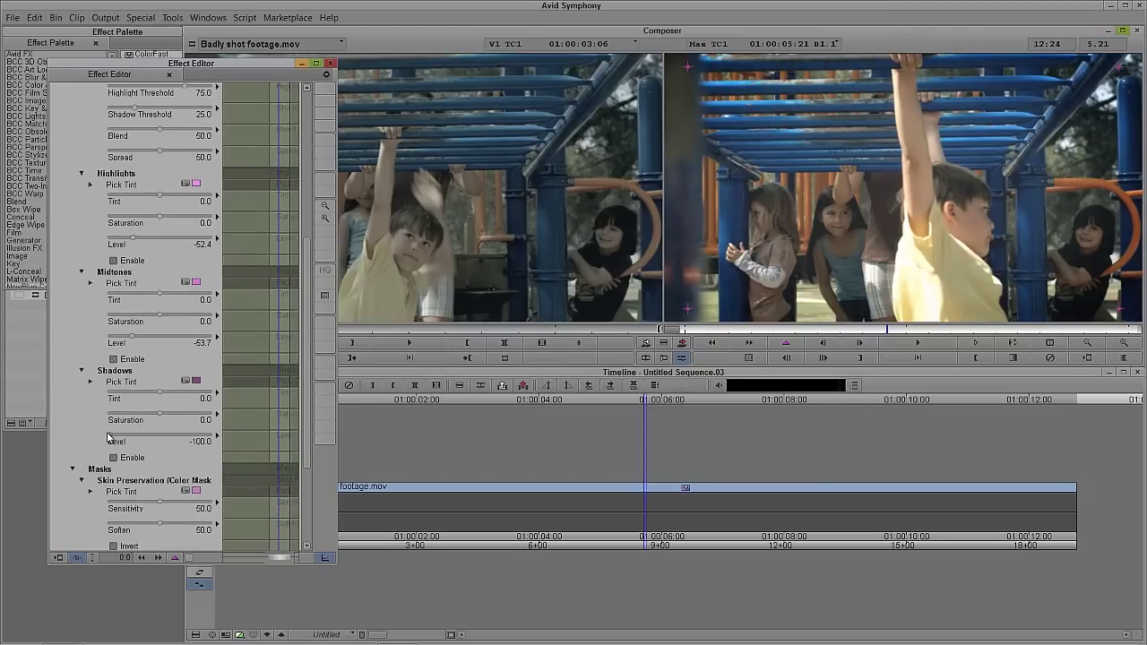
{"action": "left_click_drag", "start_coordinate": [159, 337], "coordinate": [95, 349]}
{"action": "left_click_drag", "start_coordinate": [127, 242], "coordinate": [81, 252]}
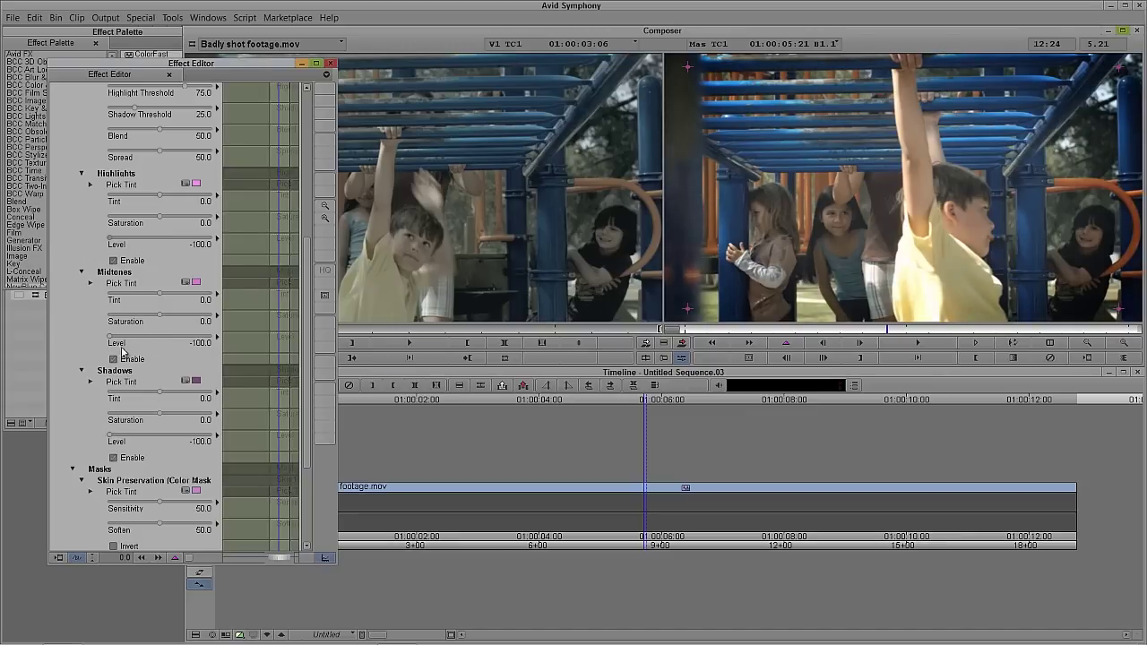
Set Level to -47.6 for Highlights, -50.0 for Midtones and -52.4 for Shadows.
{"action": "left_click_drag", "start_coordinate": [109, 238], "coordinate": [137, 238]}
{"action": "left_click_drag", "start_coordinate": [111, 336], "coordinate": [134, 334]}
{"action": "left_click_drag", "start_coordinate": [111, 437], "coordinate": [132, 437]}
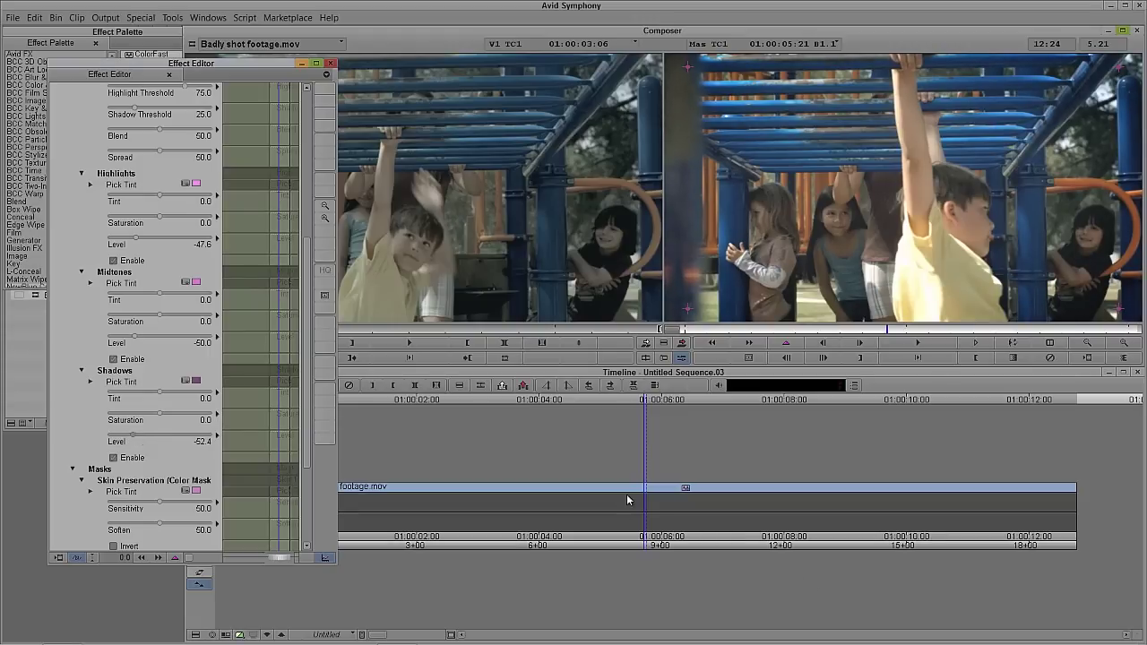
Move to 01:00:04:13, step into the nested clip to compare the uncorrected footage, and step back out.
{"action": "left_click_drag", "start_coordinate": [623, 492], "coordinate": [559, 509]}
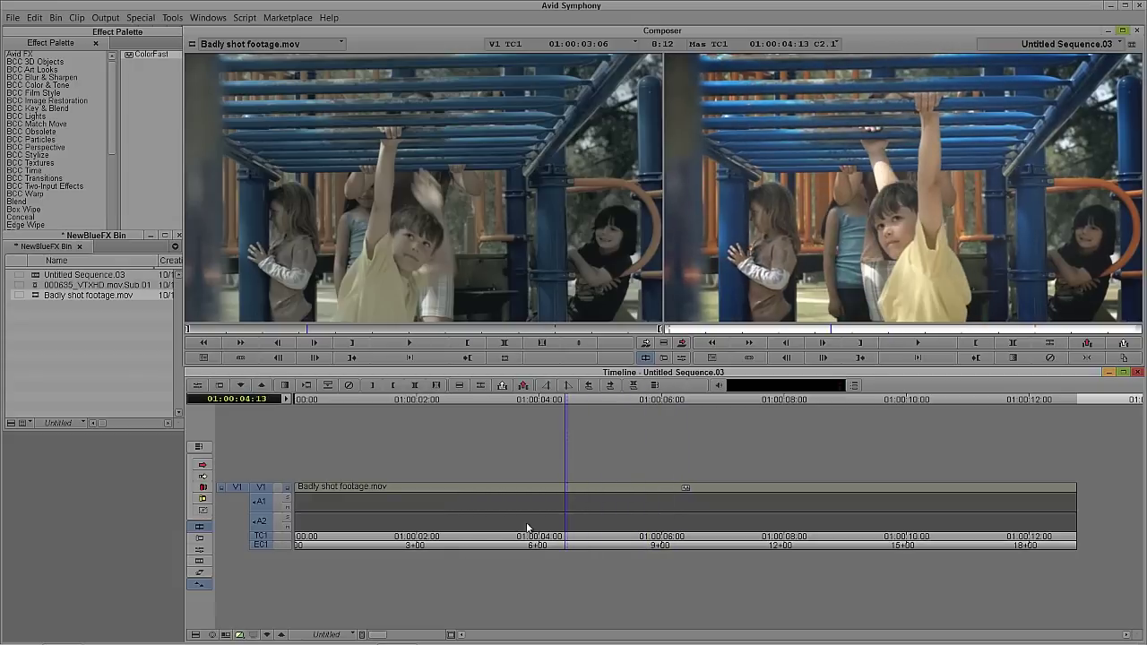
{"action": "left_click", "coordinate": [267, 634]}
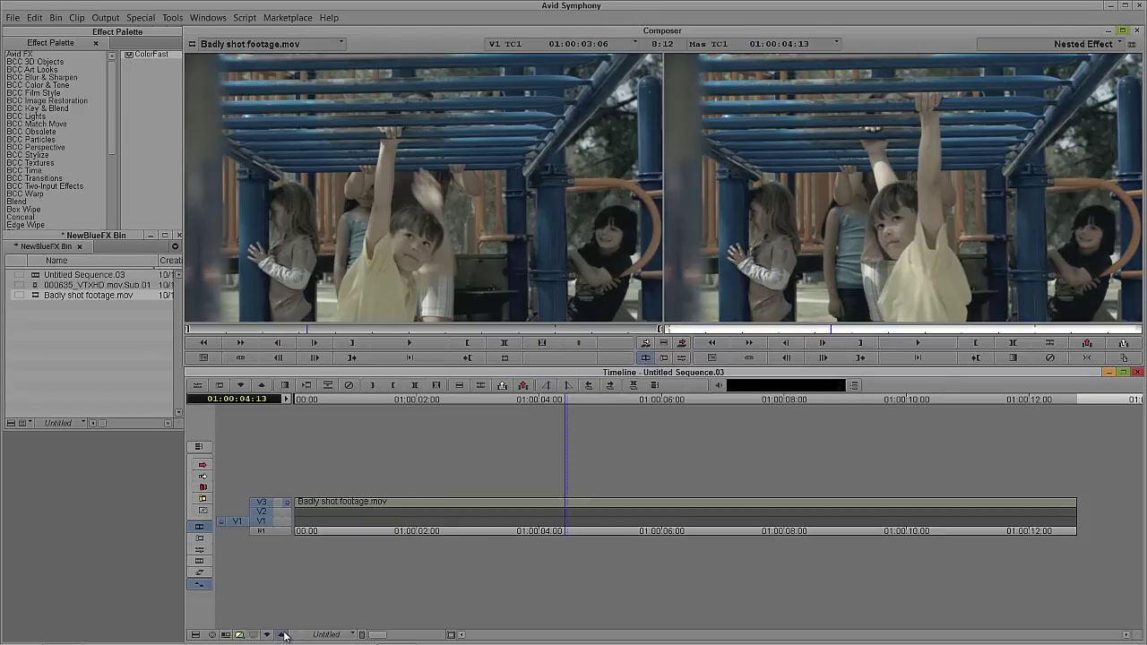
{"action": "left_click", "coordinate": [285, 635]}
Play the corrected clip in the sequence and run it backward to the start.
{"action": "key", "text": "space"}
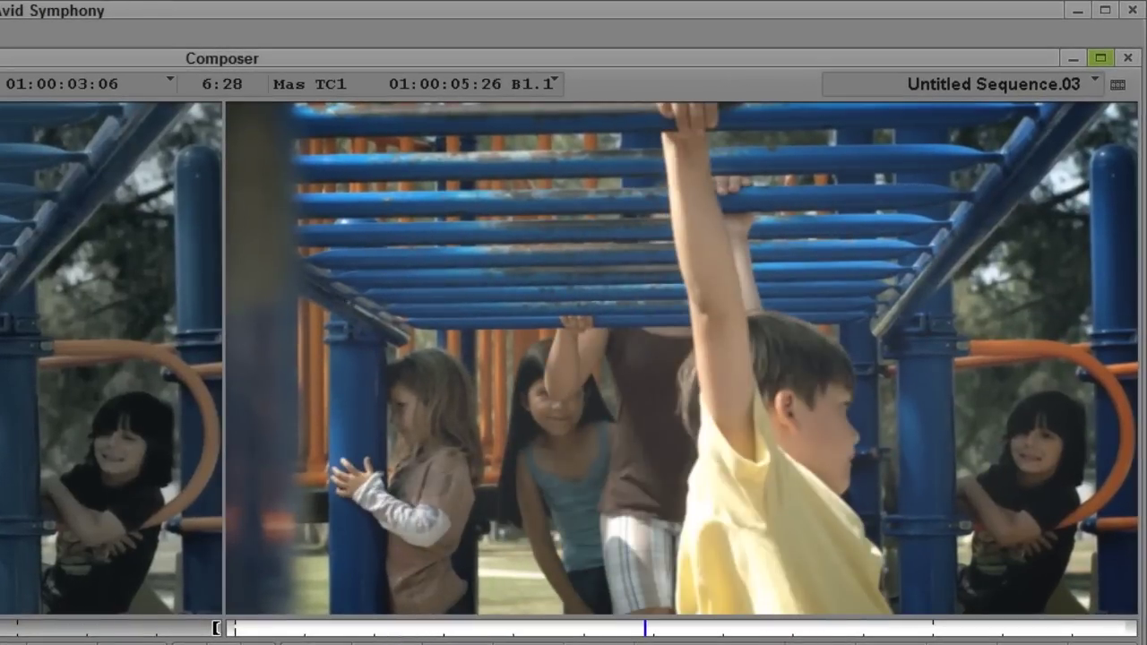
{"action": "key", "text": "j"}
{"action": "key", "text": "j"}
{"action": "key", "text": "j"}
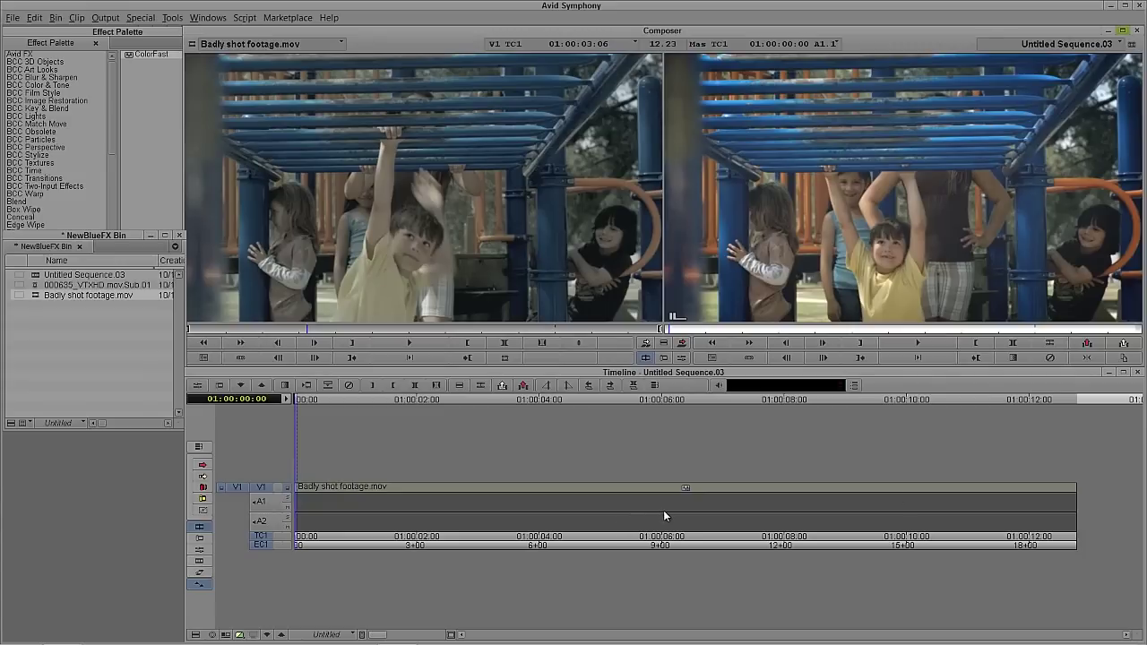
Reopen the clip's ColorFast settings at 01:00:03:00 and disable the Shape mask.
{"action": "left_click", "coordinate": [480, 504]}
{"action": "key", "text": "ctrl+8"}
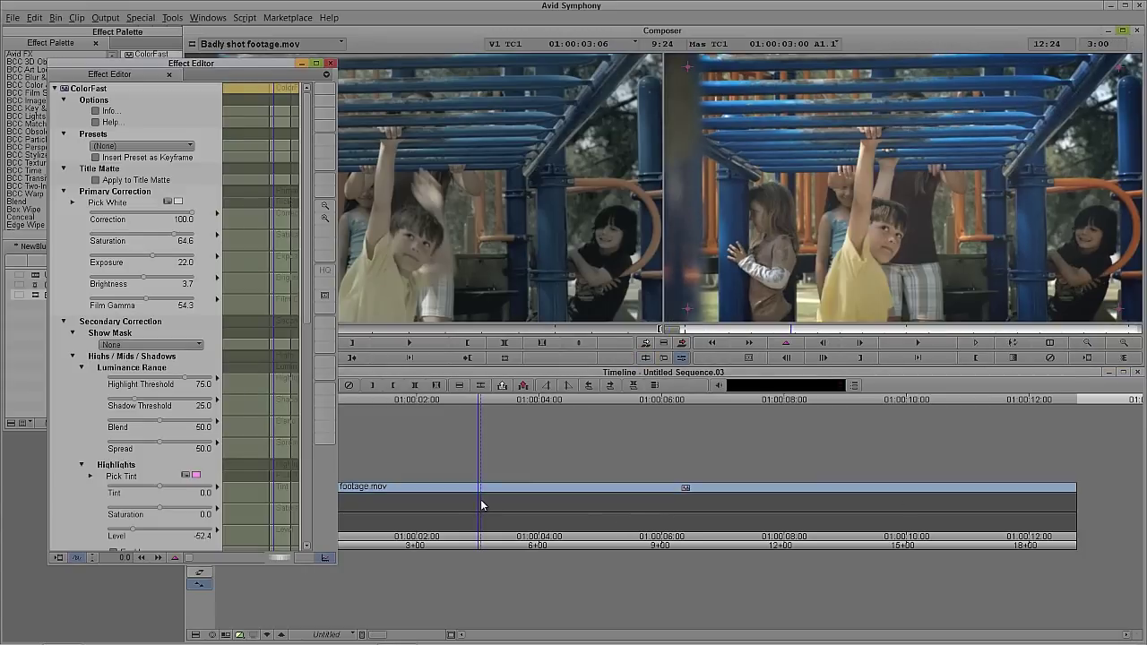
{"action": "left_click_drag", "start_coordinate": [302, 315], "coordinate": [302, 537]}
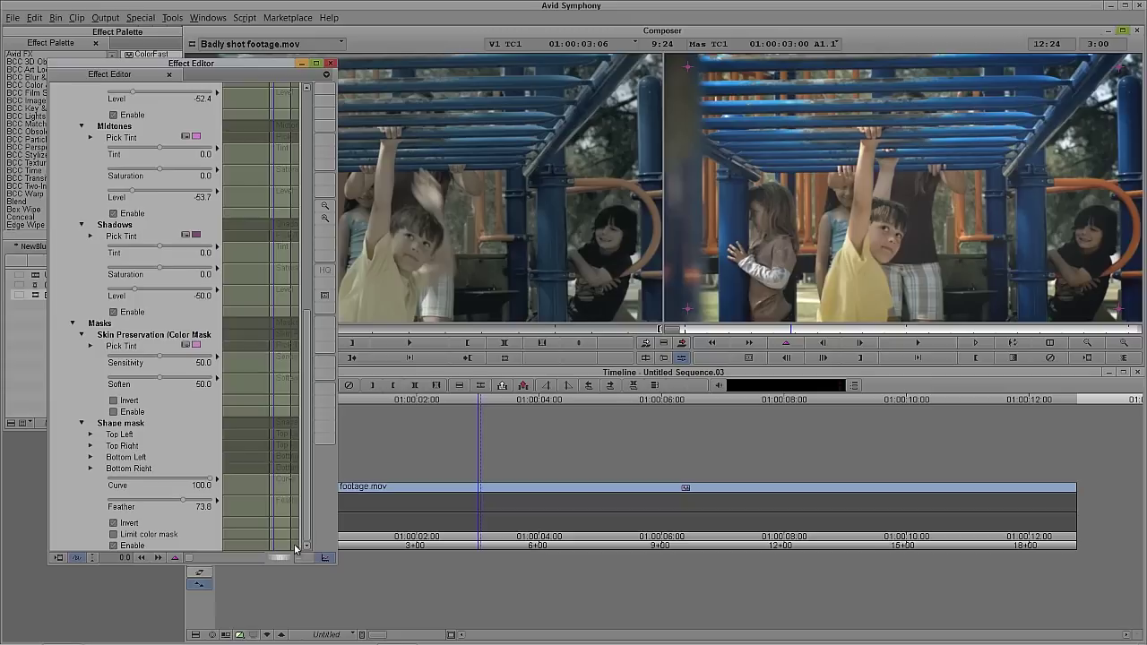
{"action": "left_click", "coordinate": [112, 545]}
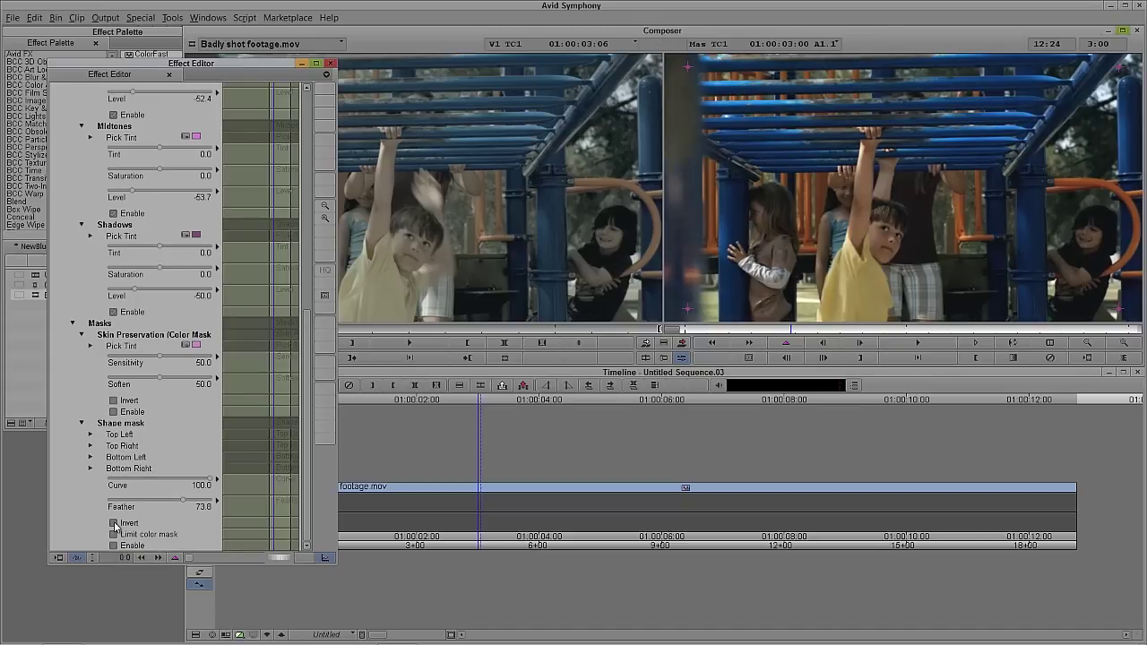
Preview the Skin mask in the secondary correction, and return Show Mask to None.
{"action": "left_click_drag", "start_coordinate": [306, 419], "coordinate": [333, 175]}
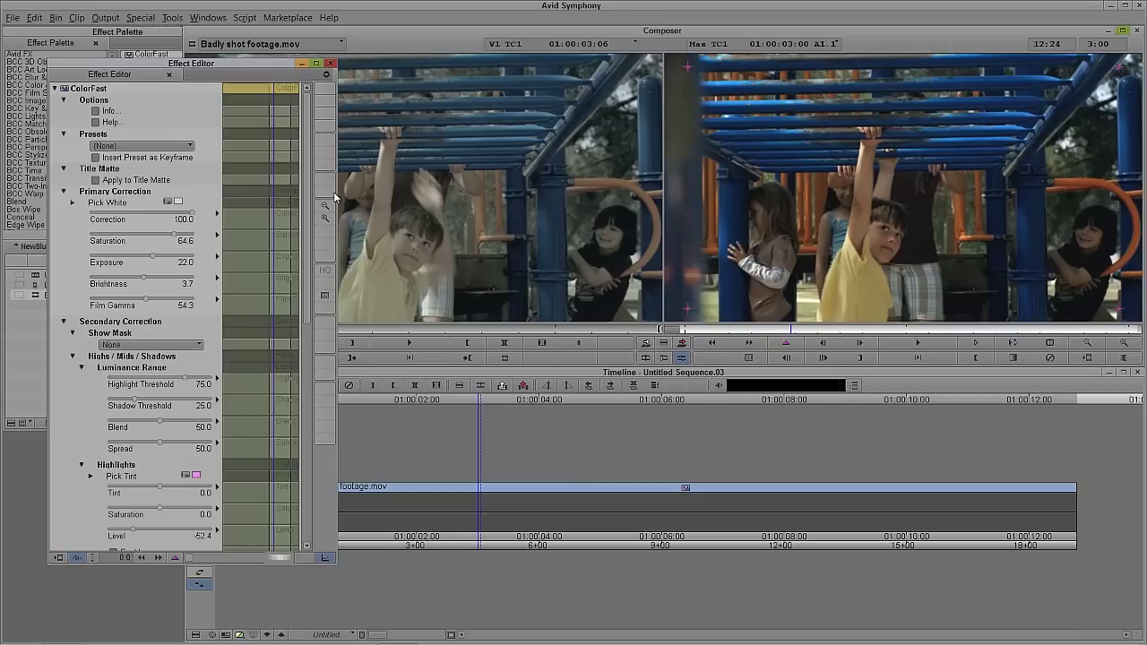
{"action": "left_click_drag", "start_coordinate": [334, 199], "coordinate": [331, 239]}
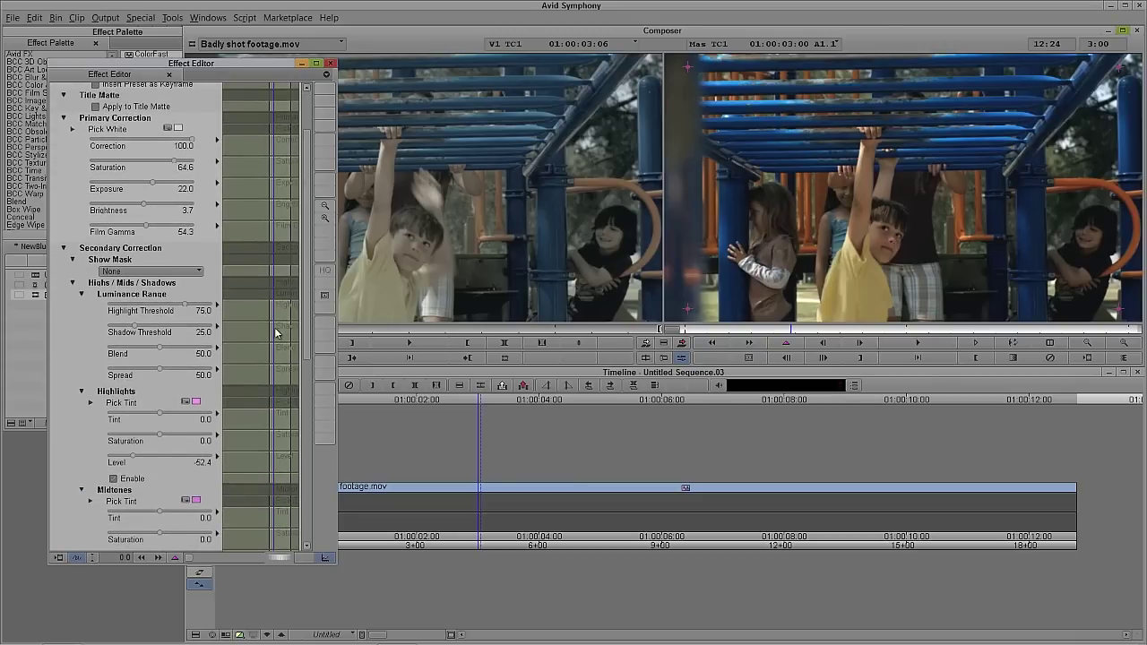
{"action": "left_click", "coordinate": [129, 276]}
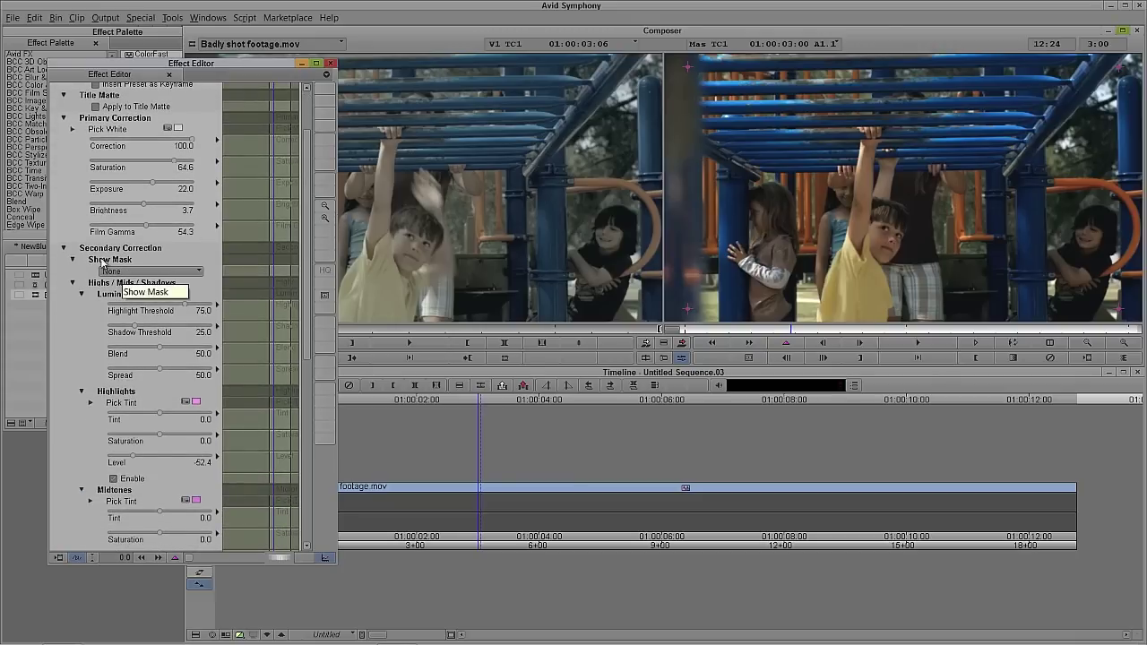
{"action": "left_click", "coordinate": [127, 276]}
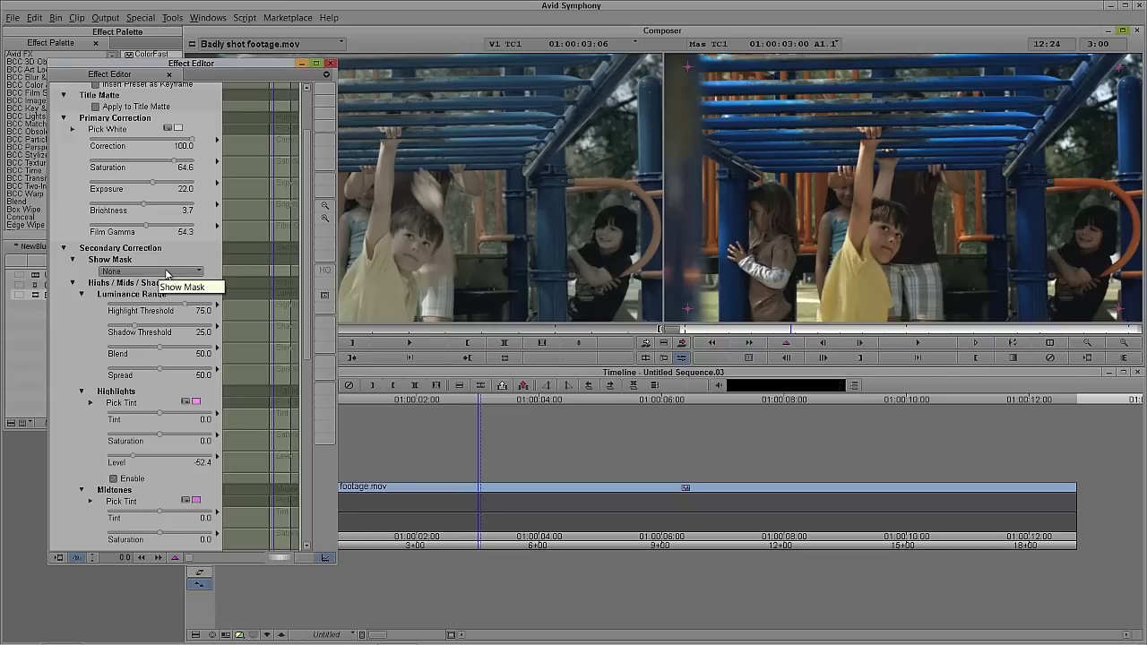
{"action": "left_click", "coordinate": [166, 271]}
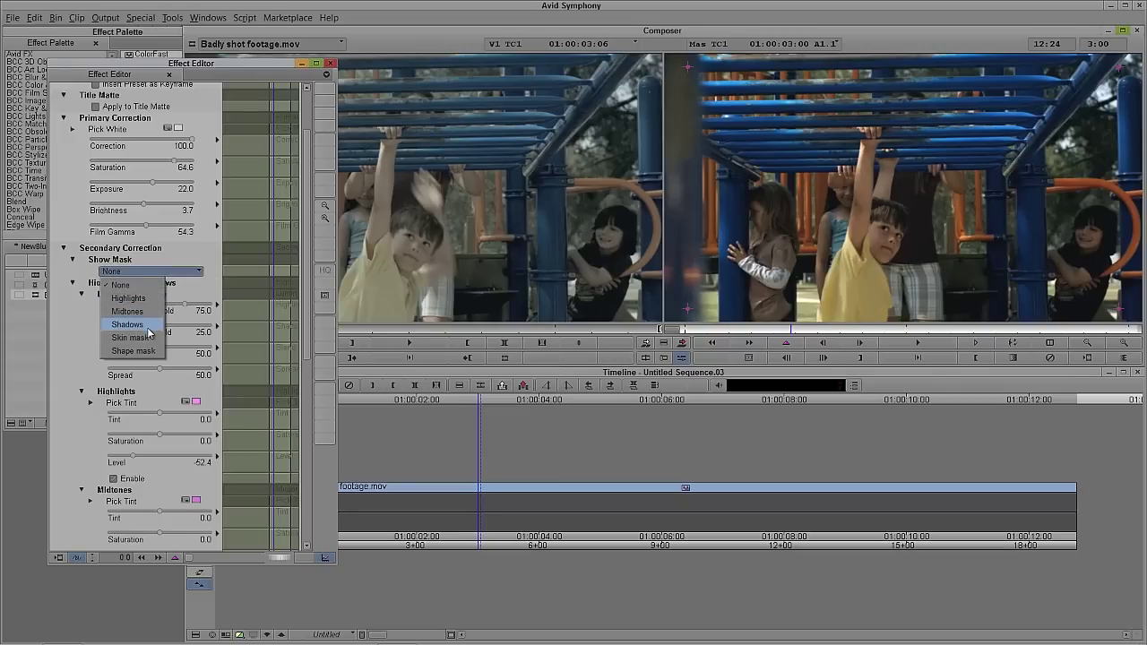
{"action": "left_click", "coordinate": [120, 340]}
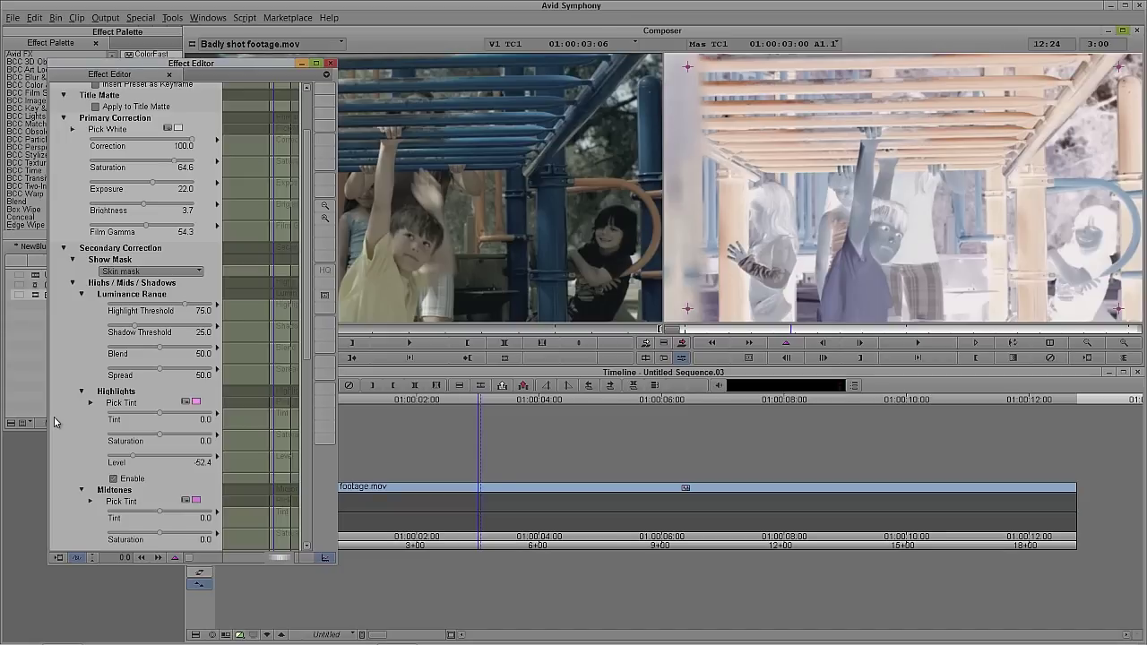
{"action": "left_click_drag", "start_coordinate": [306, 291], "coordinate": [294, 463]}
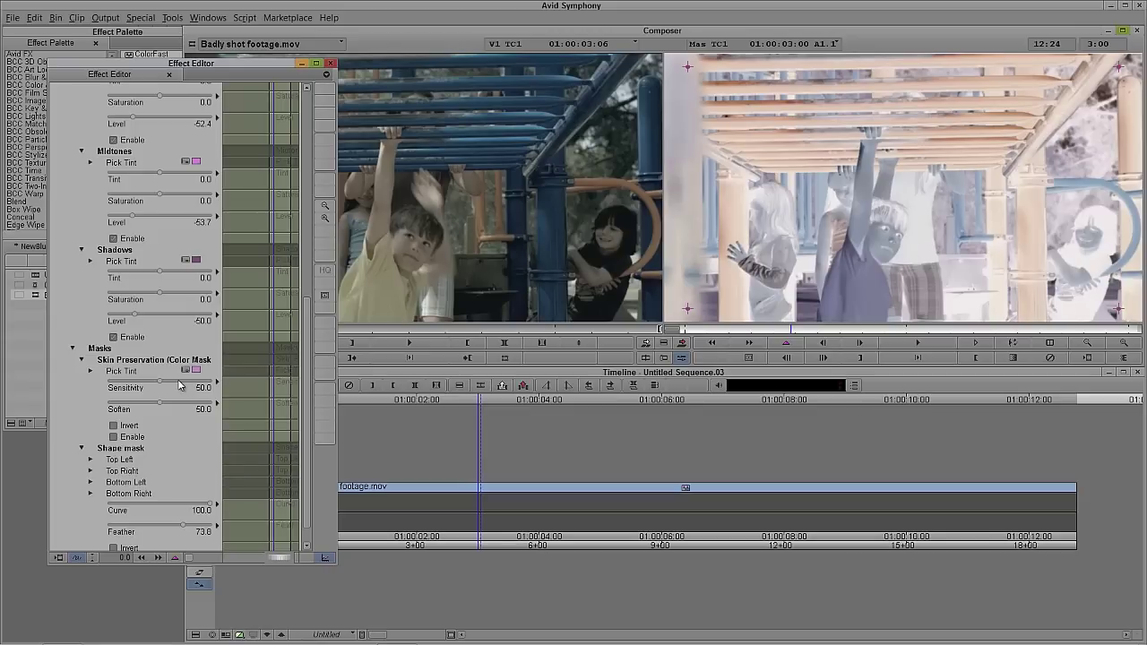
{"action": "left_click_drag", "start_coordinate": [304, 314], "coordinate": [195, 169]}
{"action": "left_click", "coordinate": [126, 156]}
{"action": "left_click", "coordinate": [125, 163]}
Move to 01:00:04:04 and sample the boy's skin as the Skin Preservation mask's Pick Tint color.
{"action": "left_click_drag", "start_coordinate": [309, 219], "coordinate": [310, 358]}
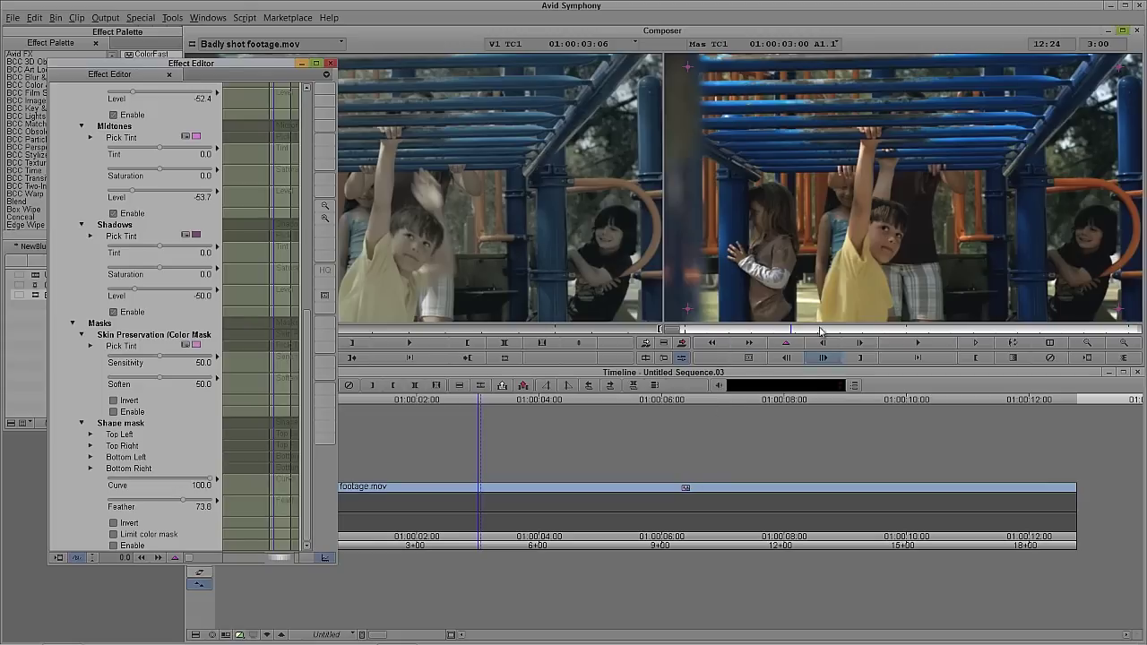
{"action": "left_click_drag", "start_coordinate": [786, 332], "coordinate": [830, 331]}
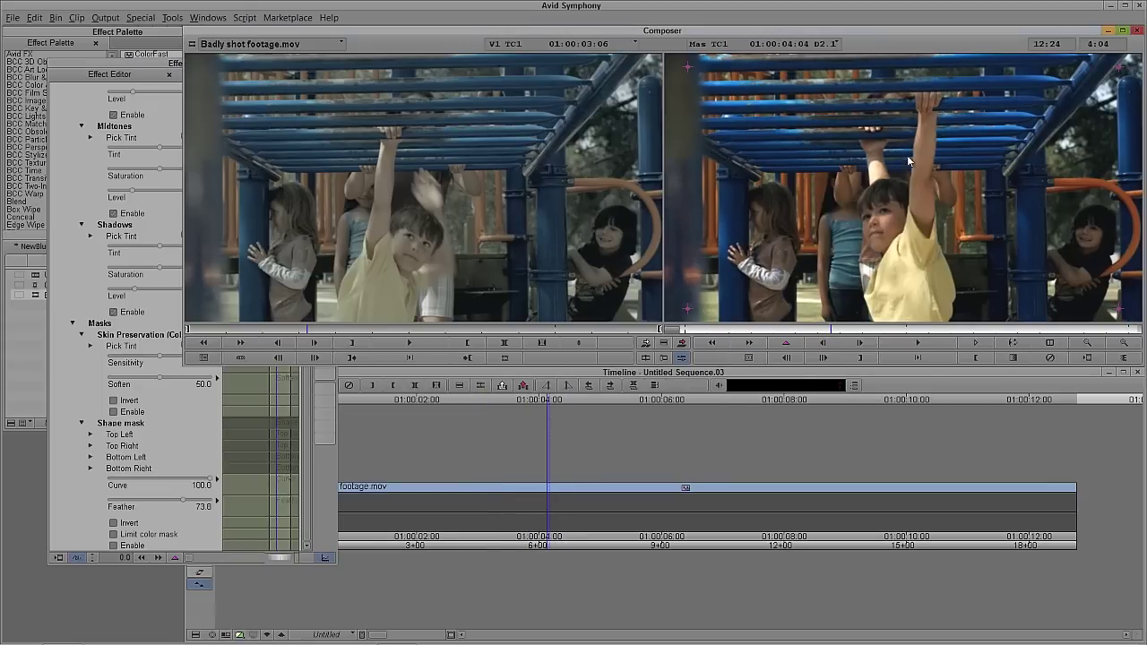
{"action": "left_click", "coordinate": [158, 70]}
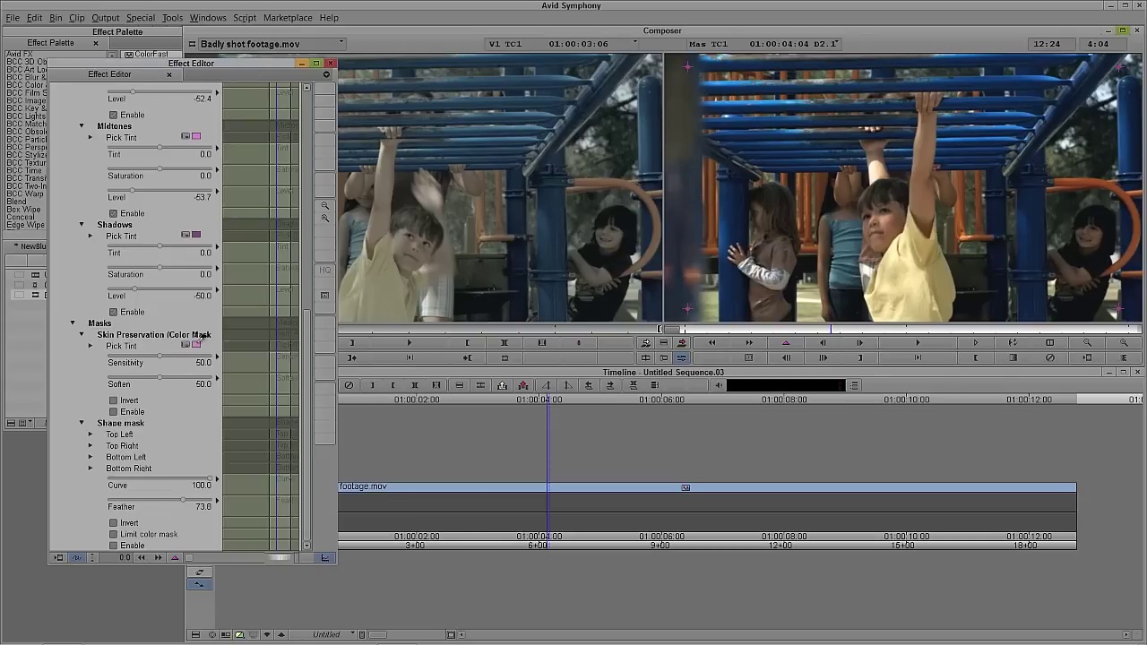
{"action": "left_click_drag", "start_coordinate": [199, 339], "coordinate": [885, 170]}
Set Show Mask to Skin mask to inspect the area selected by the sampled skin tone.
{"action": "scroll", "coordinate": [307, 363], "scroll_direction": "up", "scroll_amount": 5}
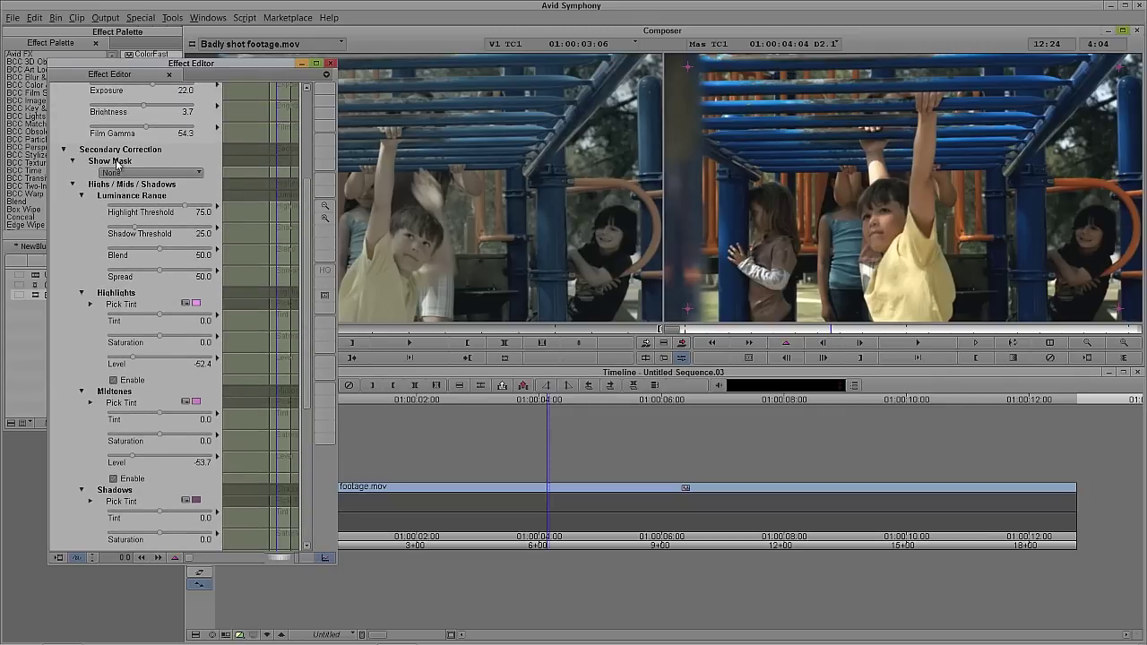
{"action": "left_click", "coordinate": [134, 172]}
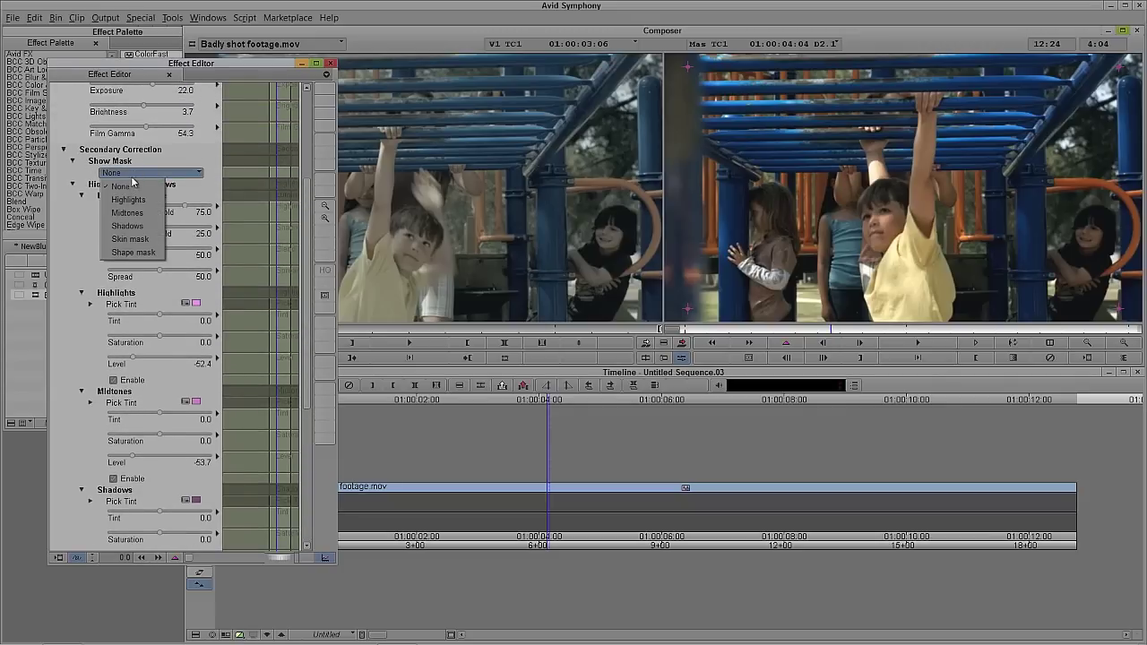
{"action": "left_click", "coordinate": [131, 239]}
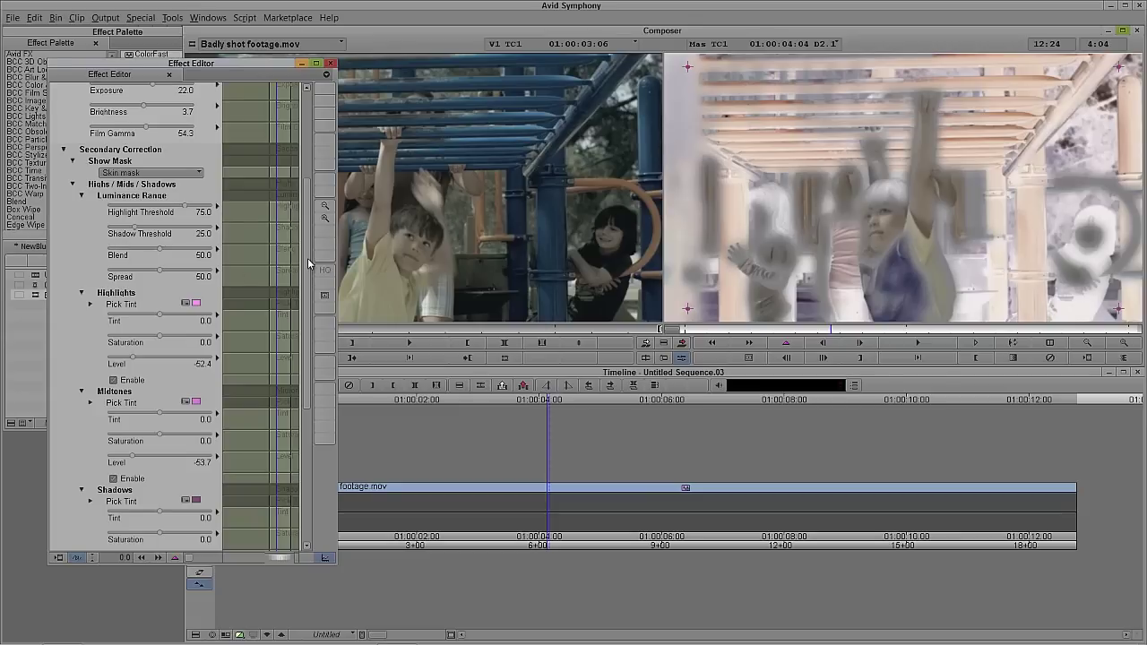
Enable the Skin Preservation color mask and set Show Mask back to None.
{"action": "left_click_drag", "start_coordinate": [308, 267], "coordinate": [311, 426]}
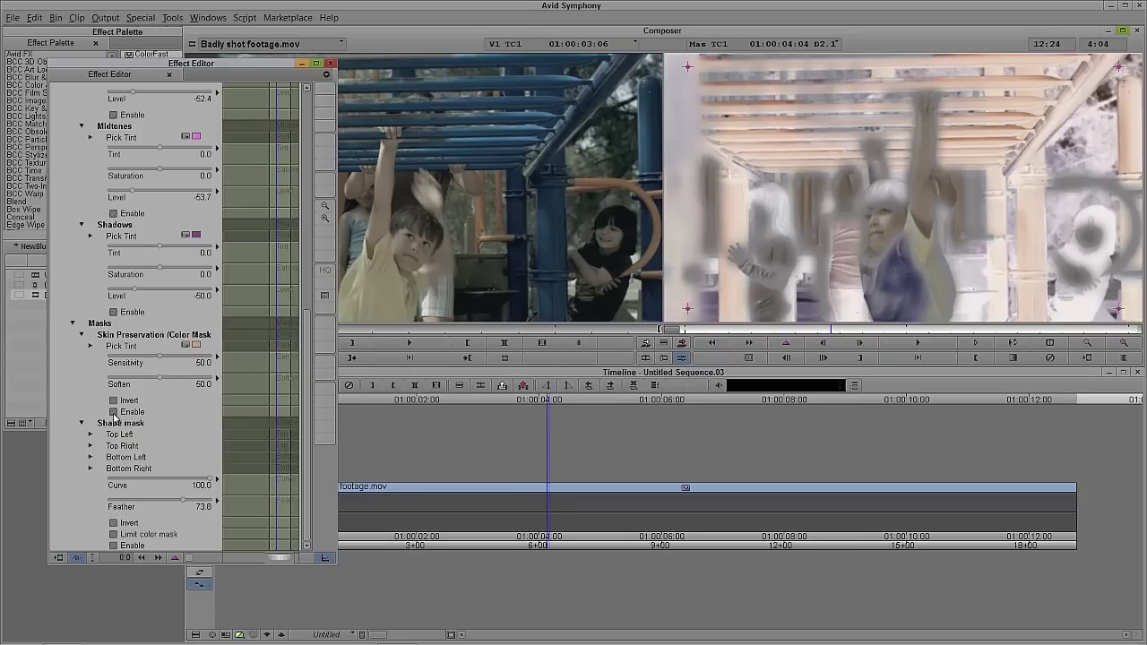
{"action": "left_click_drag", "start_coordinate": [305, 429], "coordinate": [304, 264]}
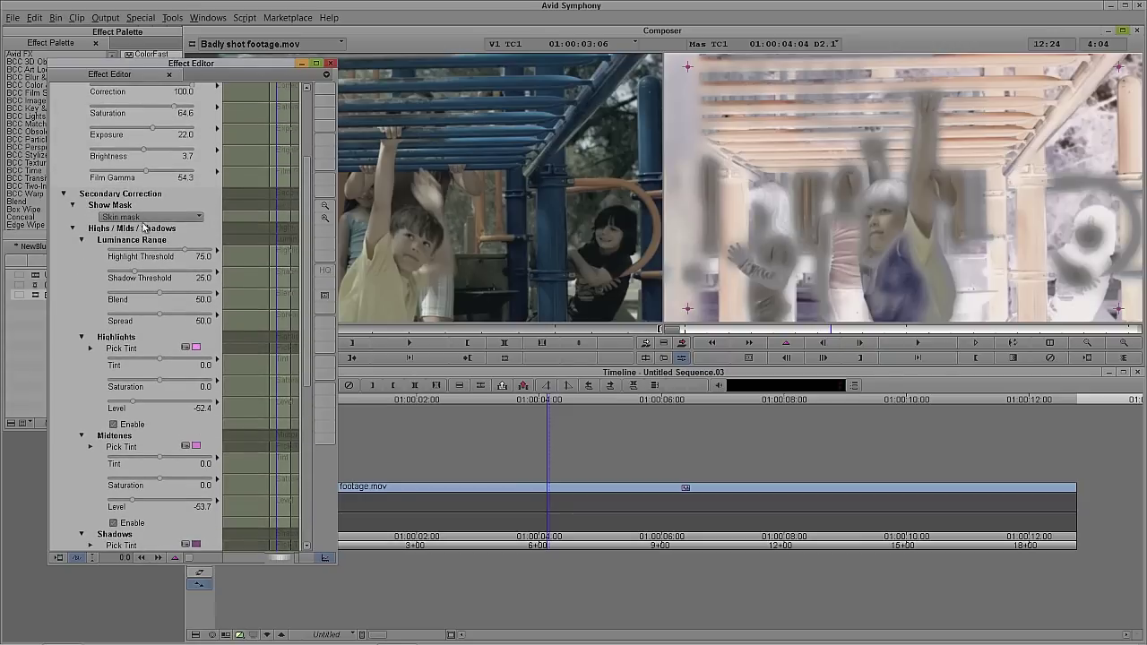
{"action": "left_click", "coordinate": [140, 218]}
{"action": "left_click", "coordinate": [142, 239]}
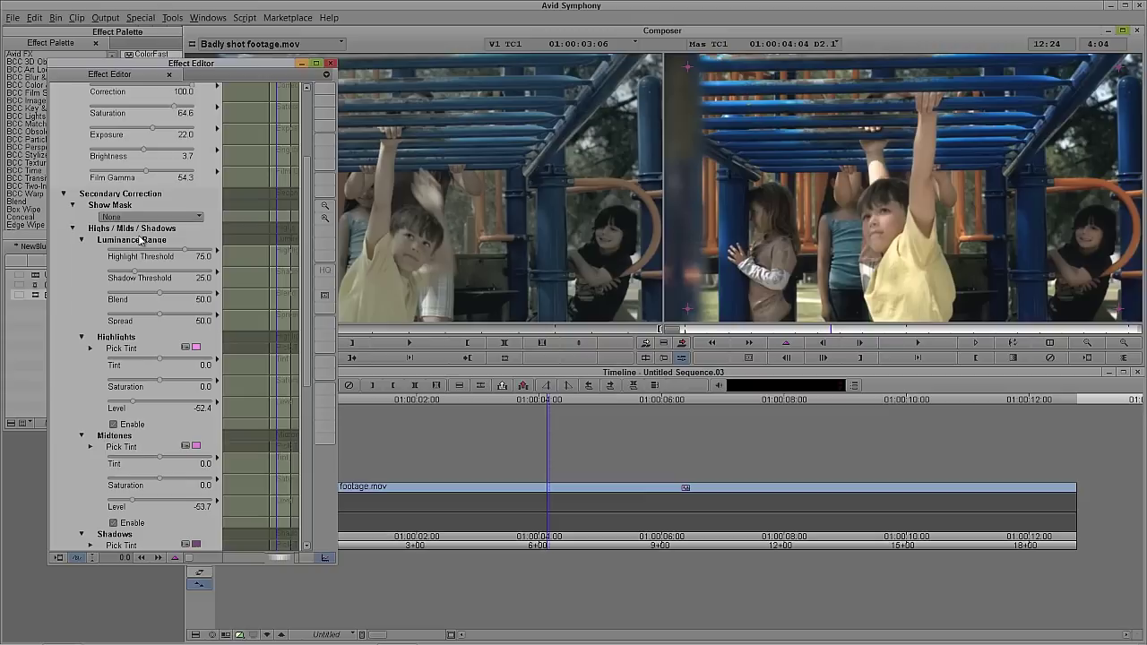
Set Saturation to -100.0 for the secondary correction's Highlights, Midtones and Shadows.
{"action": "scroll", "coordinate": [305, 267], "scroll_direction": "down", "scroll_amount": 4}
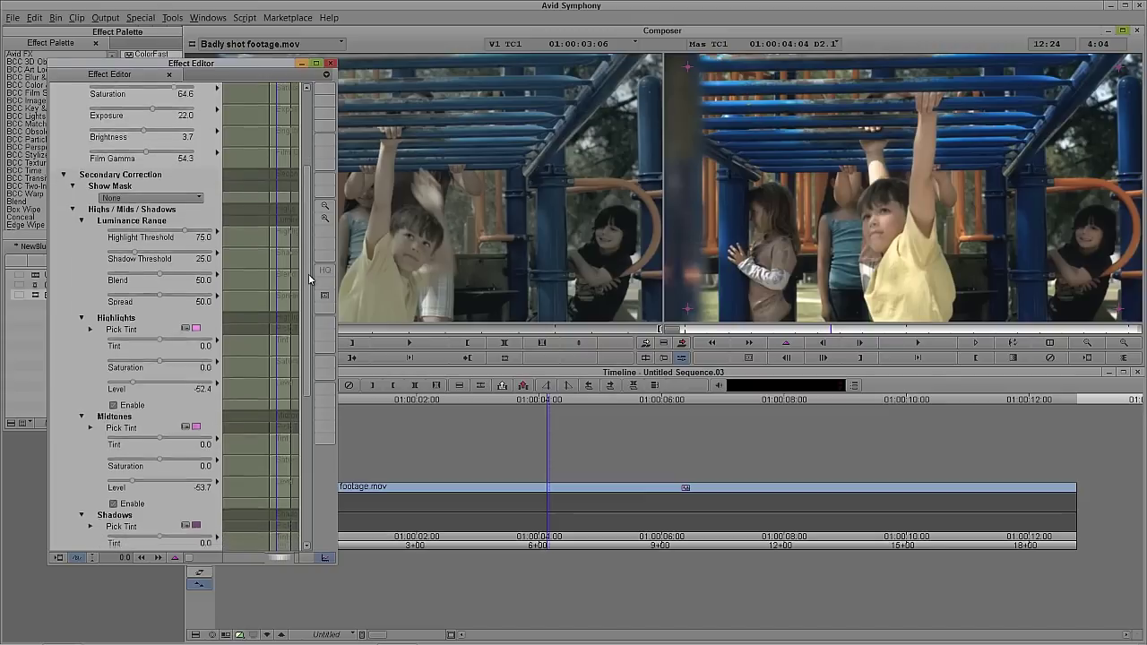
{"action": "left_click_drag", "start_coordinate": [162, 299], "coordinate": [87, 303]}
{"action": "left_click_drag", "start_coordinate": [156, 400], "coordinate": [91, 405]}
{"action": "left_click_drag", "start_coordinate": [158, 497], "coordinate": [55, 504]}
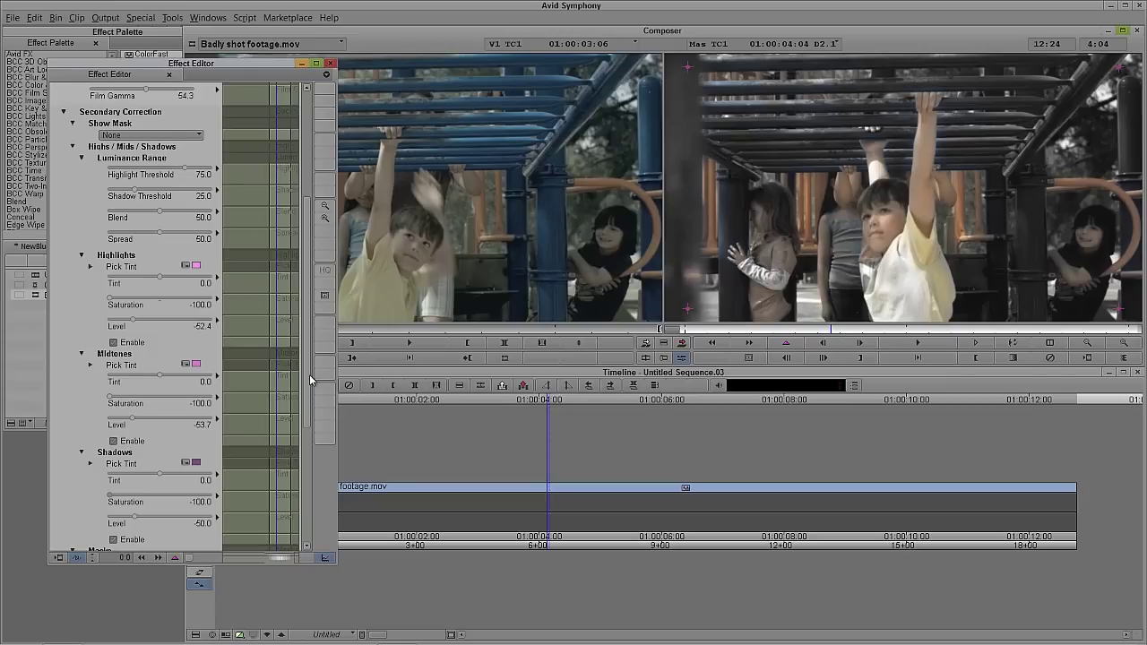
Resample the Skin Preservation mask's Pick Tint from the boy's raised arm and set Sensitivity to 41.5.
{"action": "scroll", "coordinate": [306, 432], "scroll_direction": "down", "scroll_amount": 4}
{"action": "left_click_drag", "start_coordinate": [197, 427], "coordinate": [926, 198]}
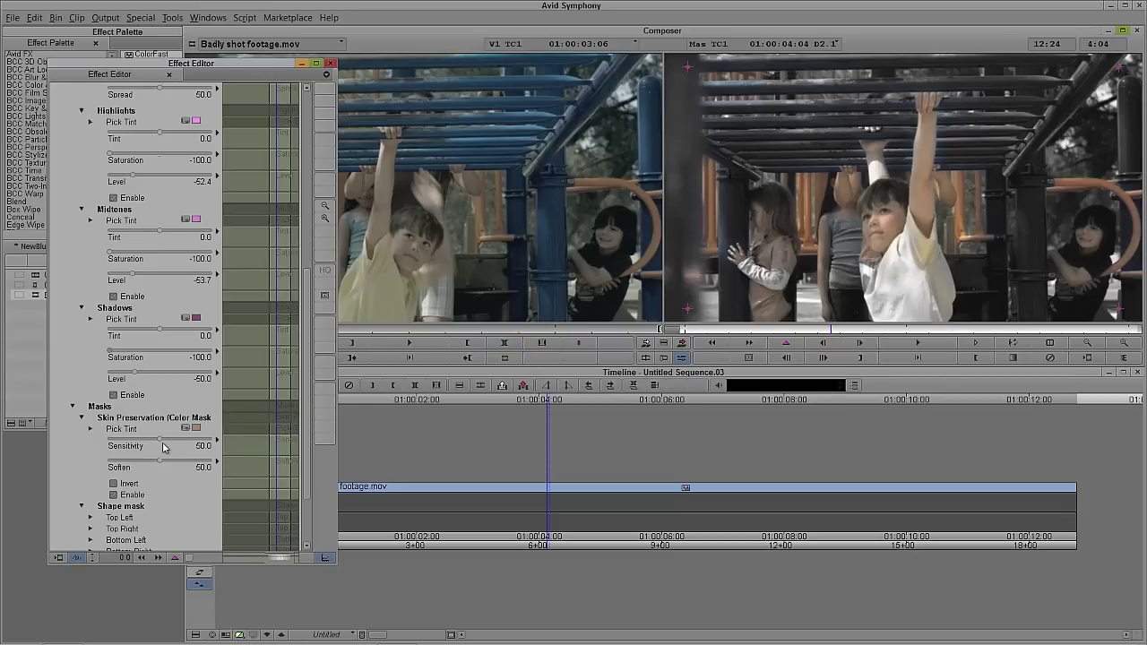
{"action": "left_click_drag", "start_coordinate": [165, 441], "coordinate": [151, 441]}
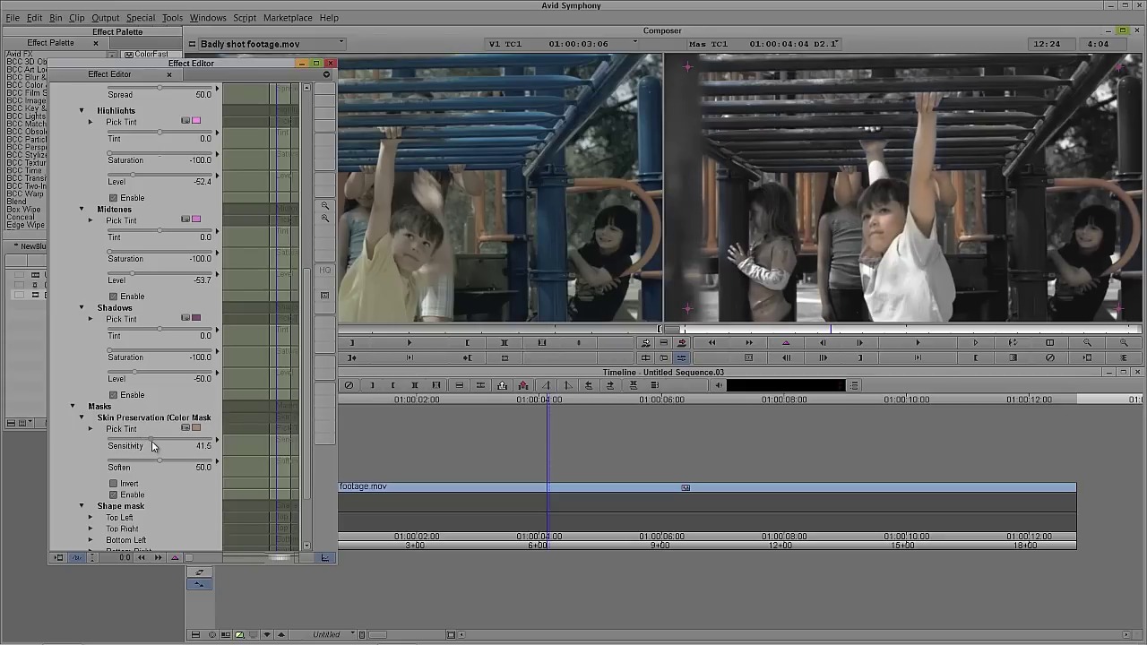
{"action": "right_click", "coordinate": [152, 441]}
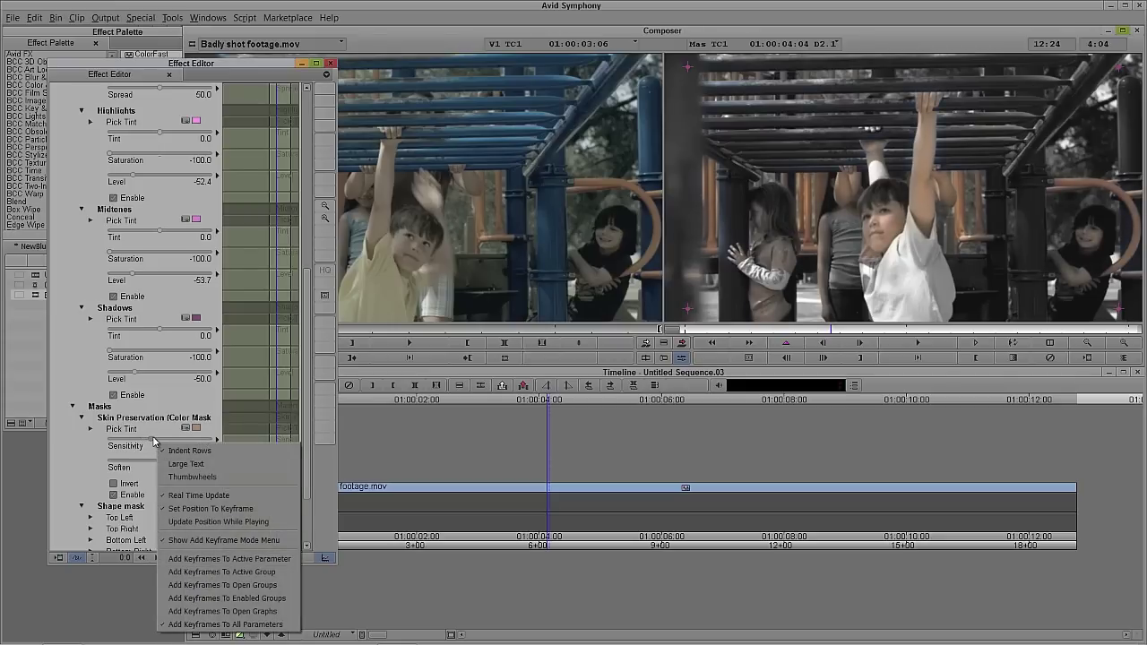
{"action": "key", "text": "Escape"}
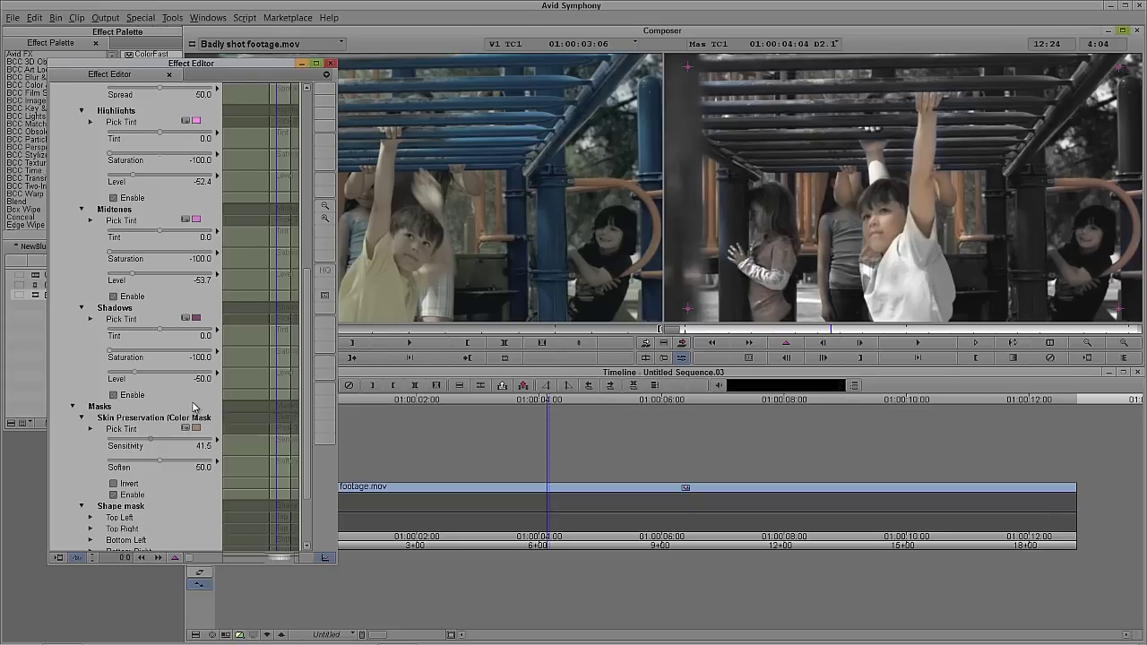
Set Show Mask to Skin mask to inspect the area selected with the adjusted tint and sensitivity.
{"action": "left_click_drag", "start_coordinate": [305, 393], "coordinate": [98, 277]}
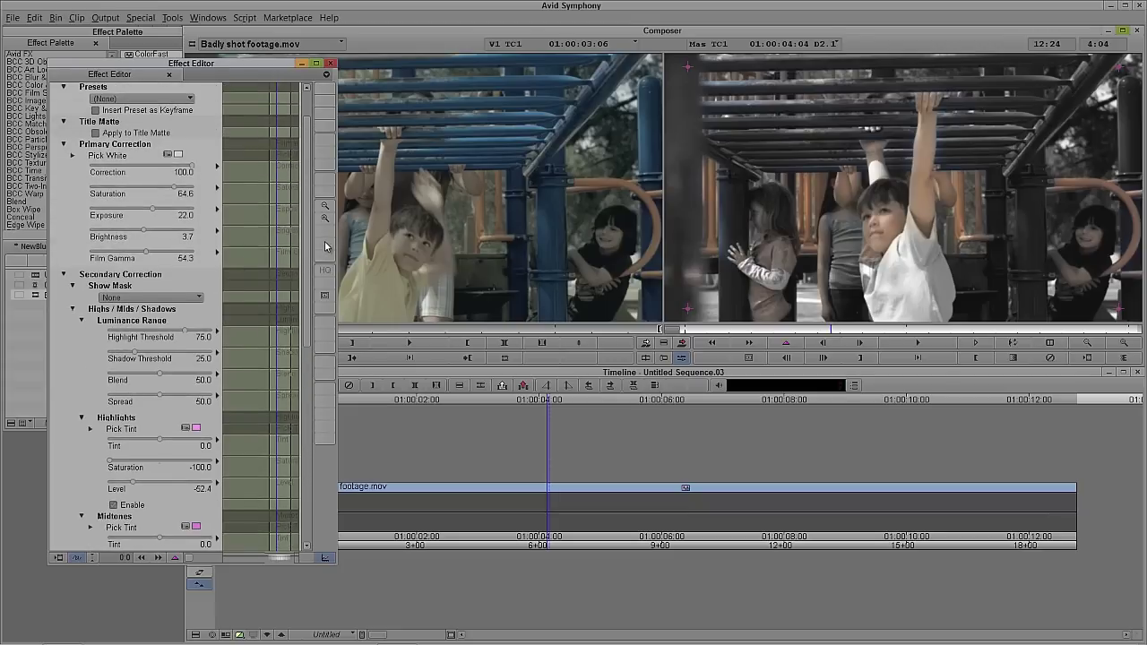
{"action": "left_click", "coordinate": [168, 298]}
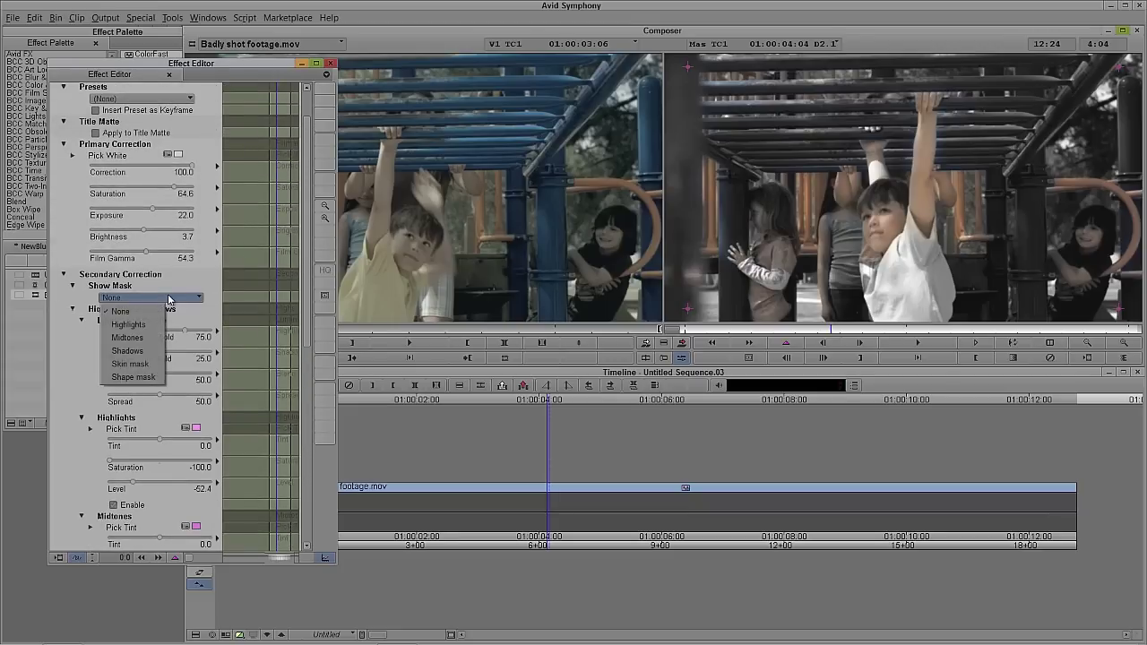
{"action": "left_click", "coordinate": [148, 364]}
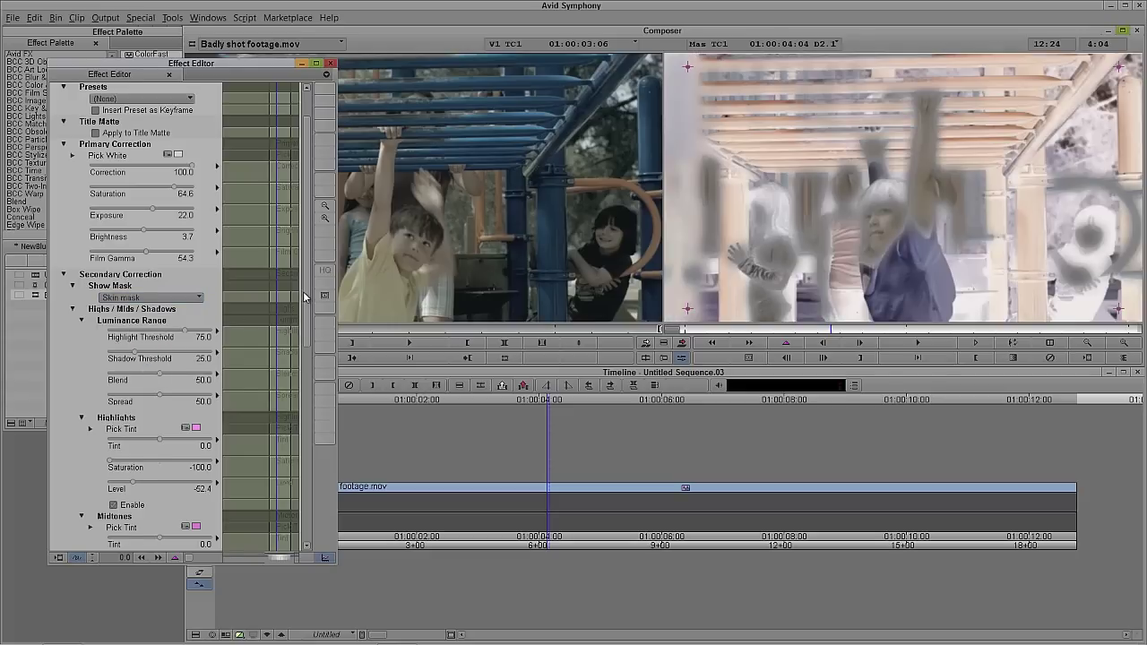
Reset Saturation to 0.0 for the secondary correction's Highlights, Midtones and Shadows.
{"action": "scroll", "coordinate": [134, 352], "scroll_direction": "down", "scroll_amount": 5}
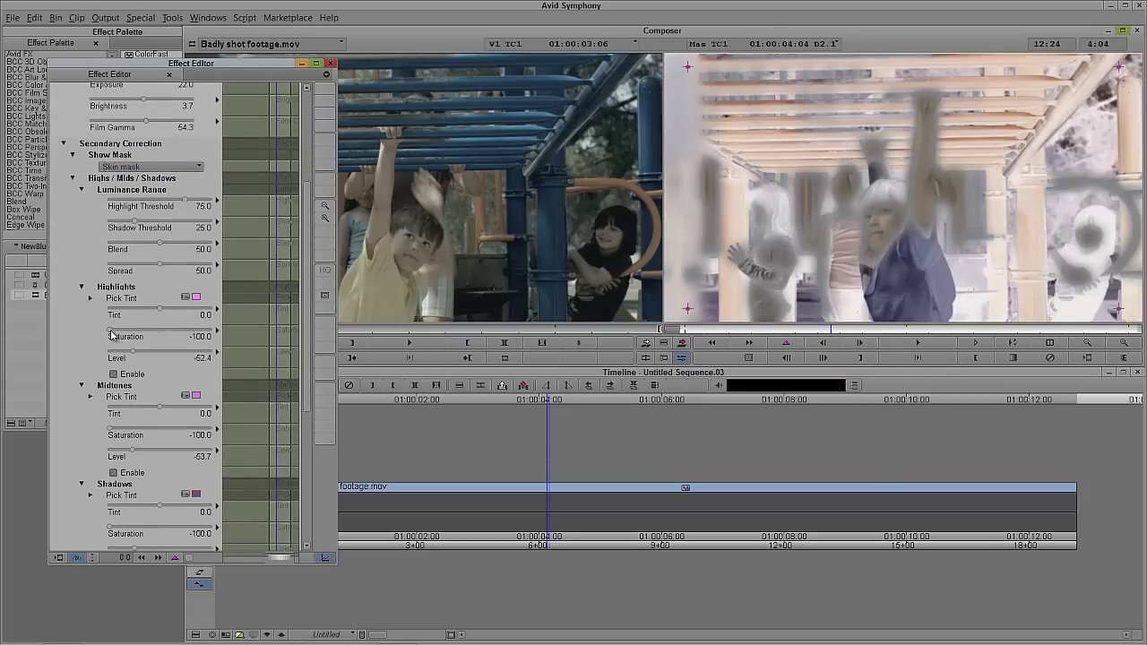
{"action": "left_click", "coordinate": [110, 334], "text": "alt"}
{"action": "left_click", "coordinate": [107, 435], "text": "alt"}
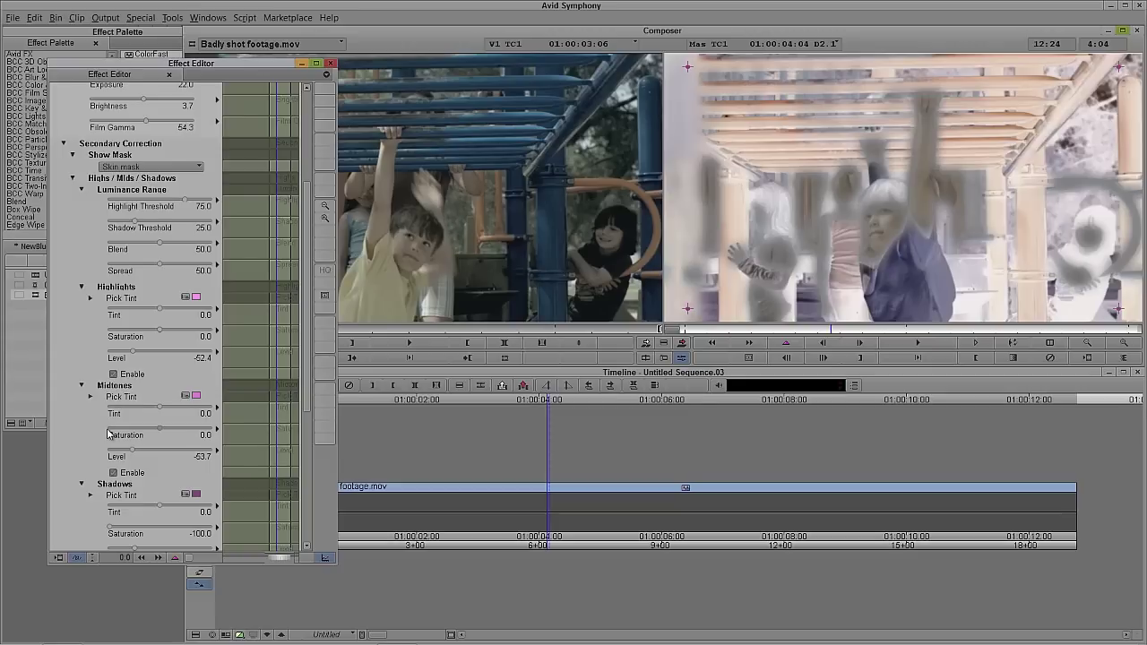
{"action": "left_click", "coordinate": [108, 533], "text": "alt"}
Try to sample the boy's shirt as the Skin Preservation Pick Tint color while the skin mask is displayed.
{"action": "left_click_drag", "start_coordinate": [302, 385], "coordinate": [317, 507]}
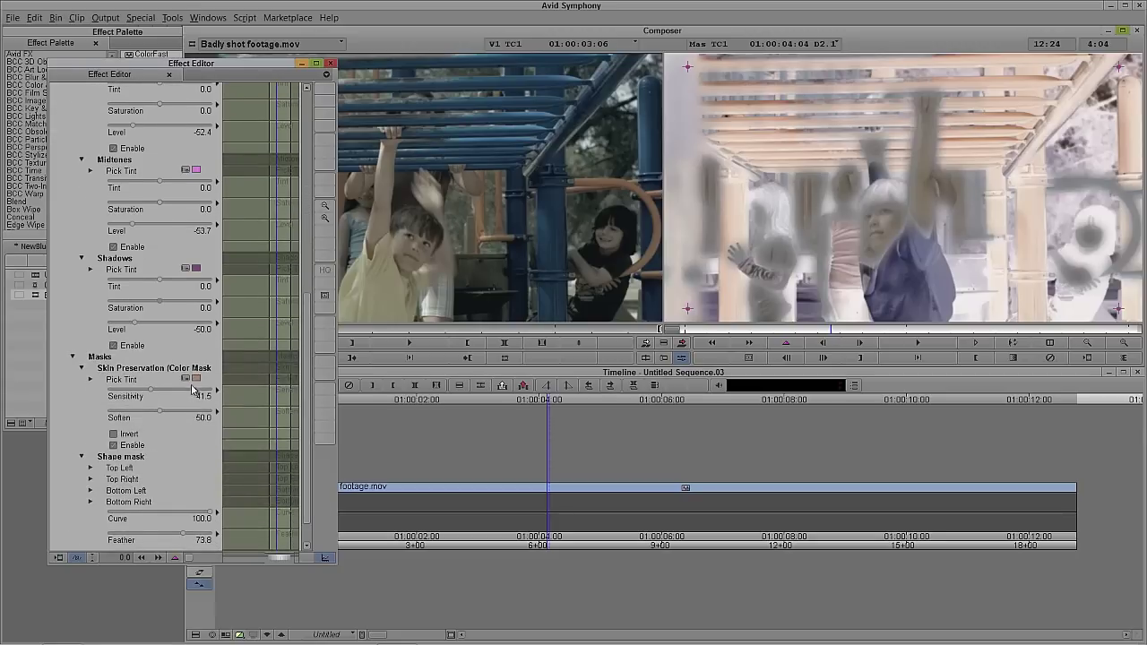
{"action": "left_click_drag", "start_coordinate": [721, 251], "coordinate": [903, 264]}
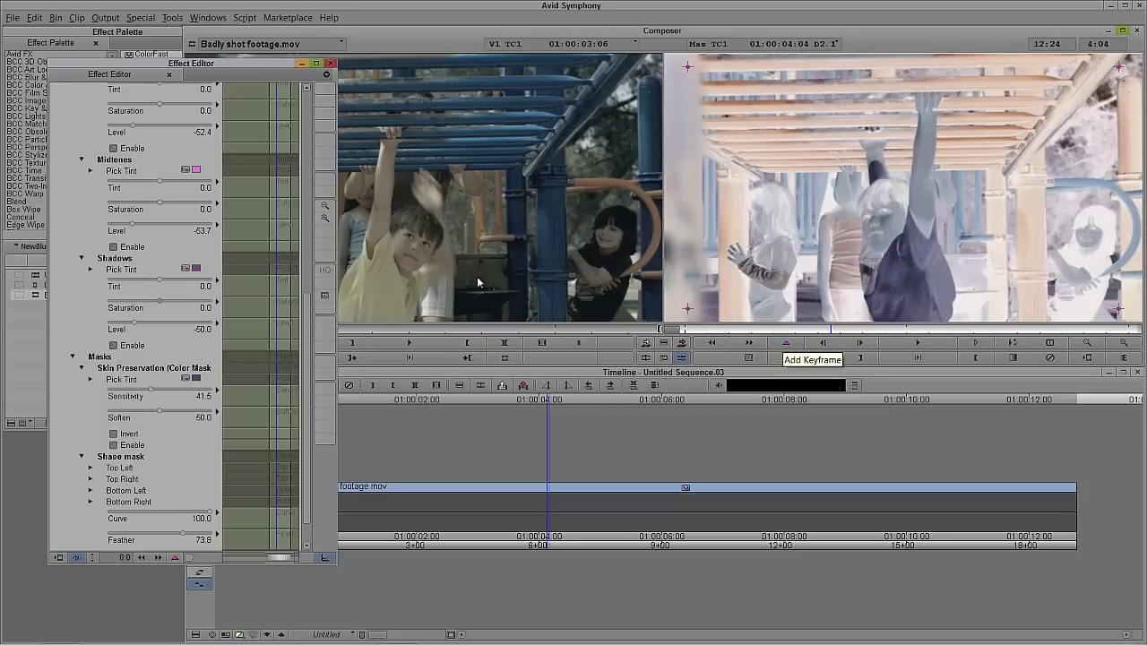
Set Show Mask back to None and sample the boy's yellow shirt as the Skin Preservation Pick Tint color.
{"action": "left_click_drag", "start_coordinate": [307, 313], "coordinate": [247, 198]}
{"action": "left_click", "coordinate": [149, 144]}
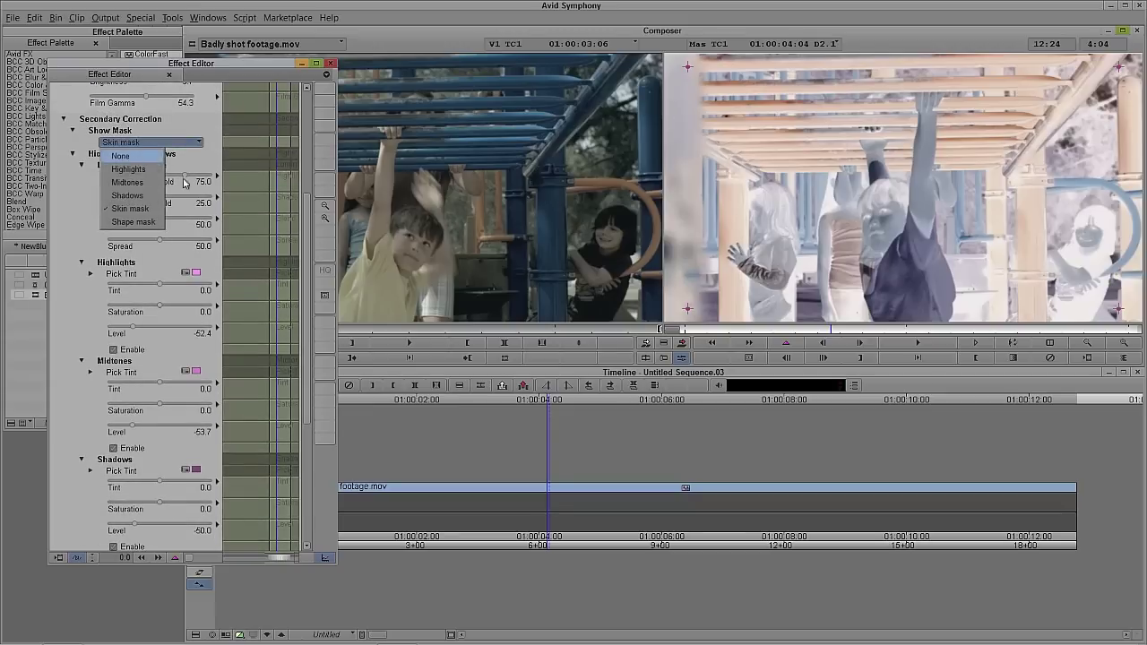
{"action": "left_click", "coordinate": [121, 155]}
{"action": "left_click_drag", "start_coordinate": [305, 245], "coordinate": [918, 270]}
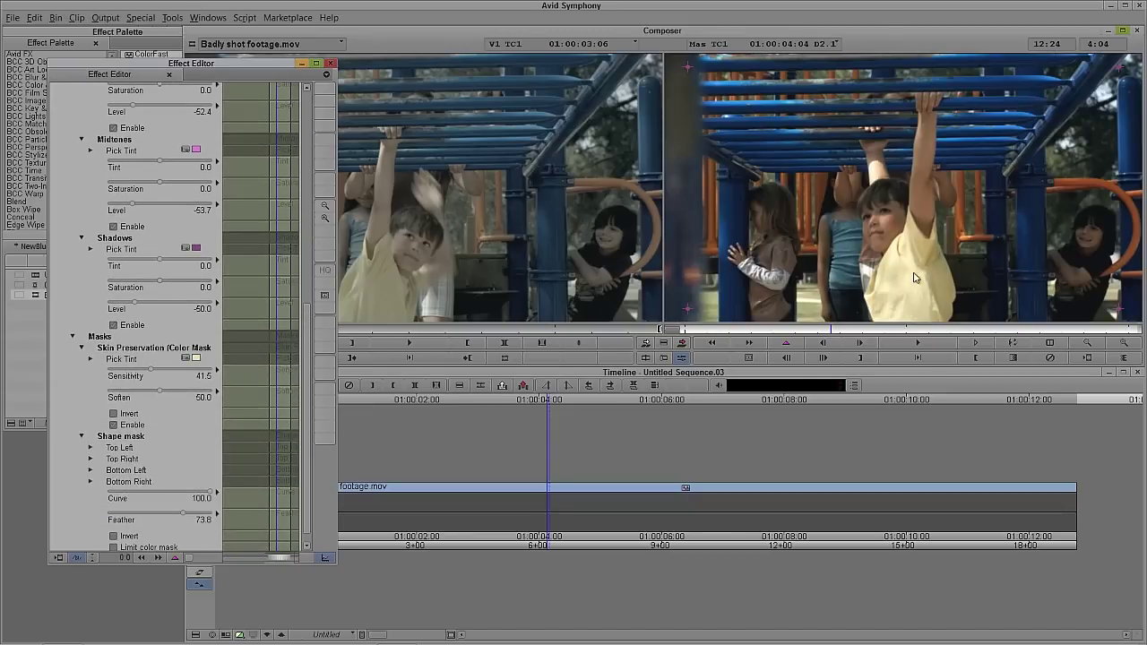
Desaturate everything outside the shirt selection by setting Highlights, Midtones and Shadows Saturation to -100.0.
{"action": "left_click_drag", "start_coordinate": [305, 375], "coordinate": [313, 286]}
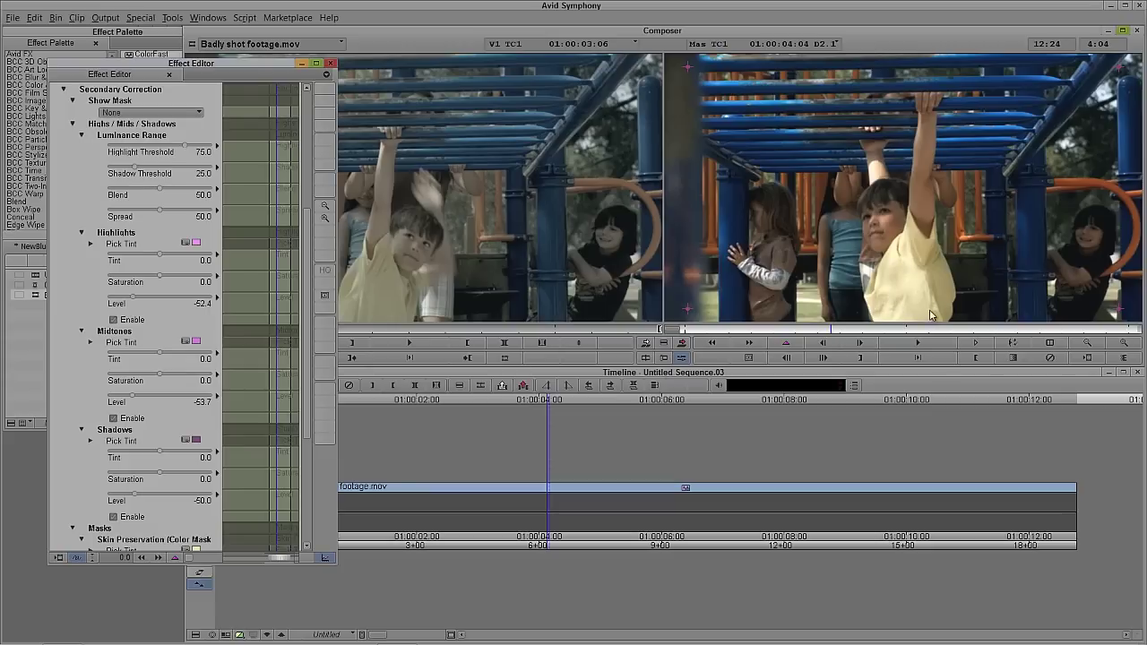
{"action": "left_click_drag", "start_coordinate": [158, 276], "coordinate": [62, 281]}
{"action": "left_click_drag", "start_coordinate": [136, 376], "coordinate": [99, 385]}
{"action": "left_click_drag", "start_coordinate": [160, 474], "coordinate": [87, 473]}
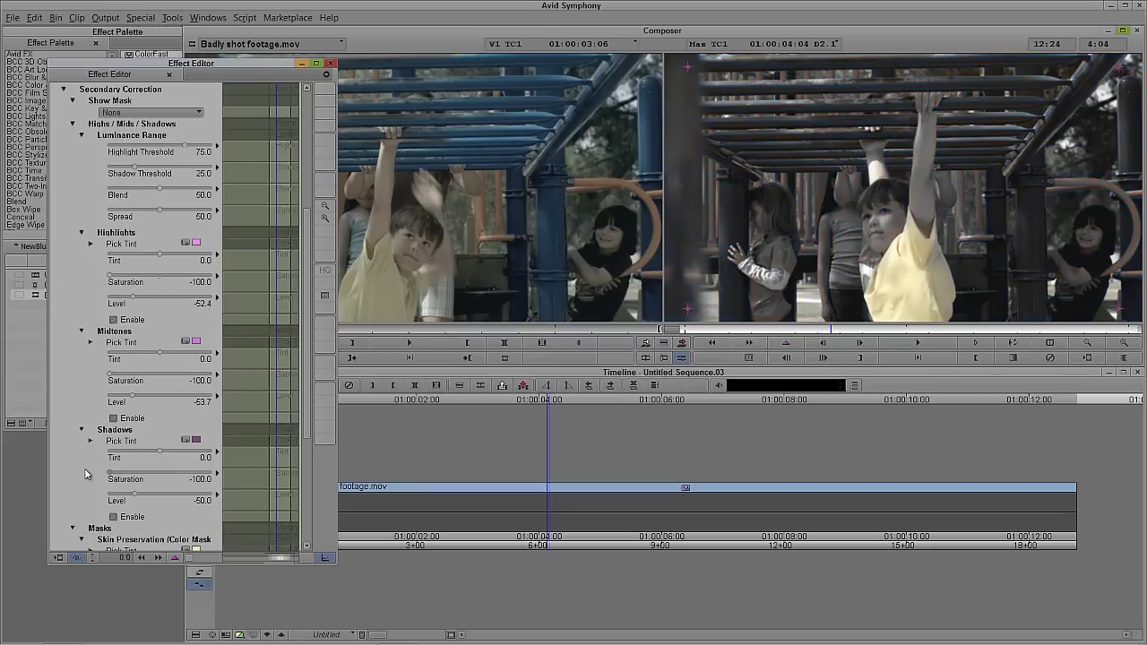
Set the Skin Preservation Sensitivity to 48.8 and move to 01:00:06:04 to check the shirt isolation.
{"action": "left_click_drag", "start_coordinate": [305, 409], "coordinate": [248, 459]}
{"action": "left_click_drag", "start_coordinate": [148, 462], "coordinate": [160, 461]}
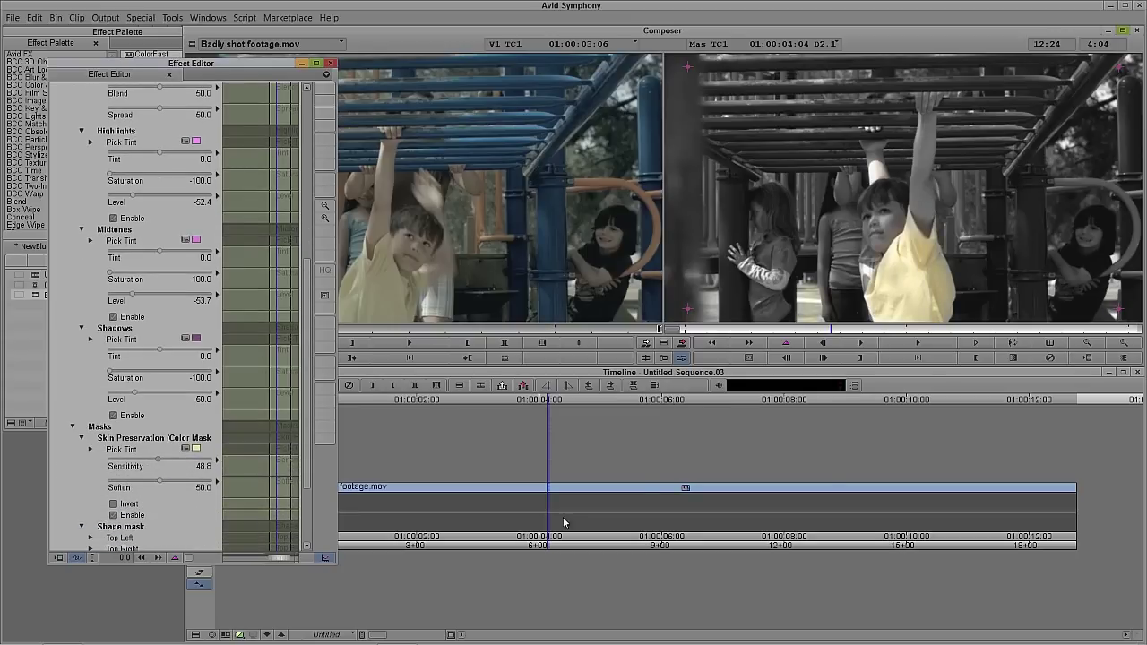
{"action": "left_click", "coordinate": [803, 331]}
{"action": "left_click_drag", "start_coordinate": [803, 331], "coordinate": [903, 330]}
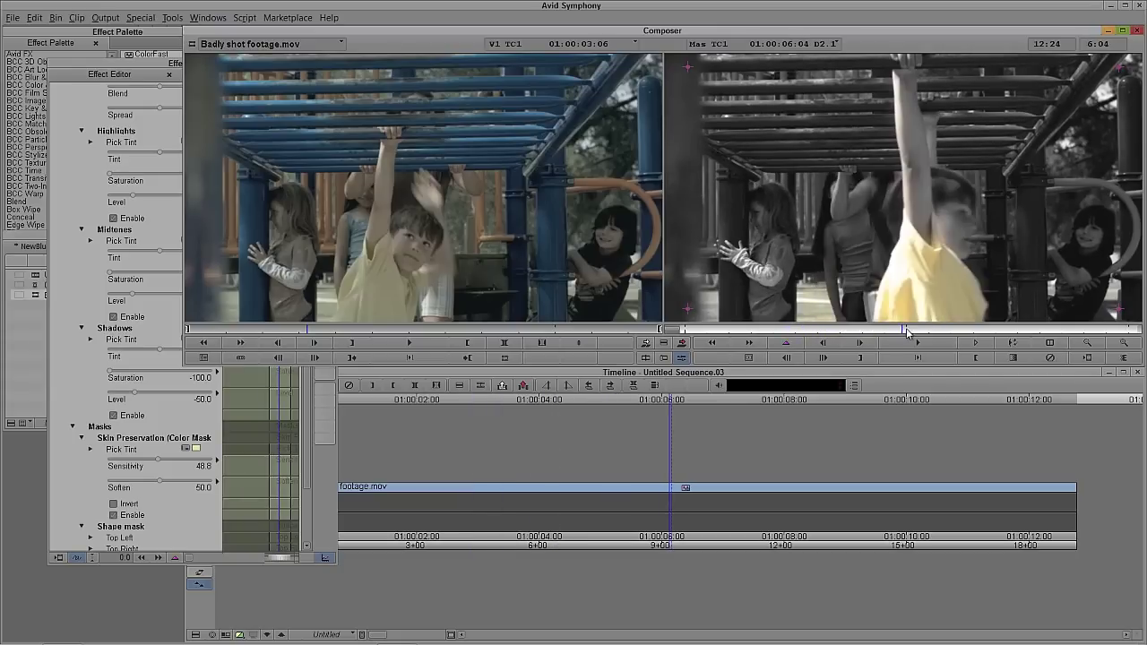